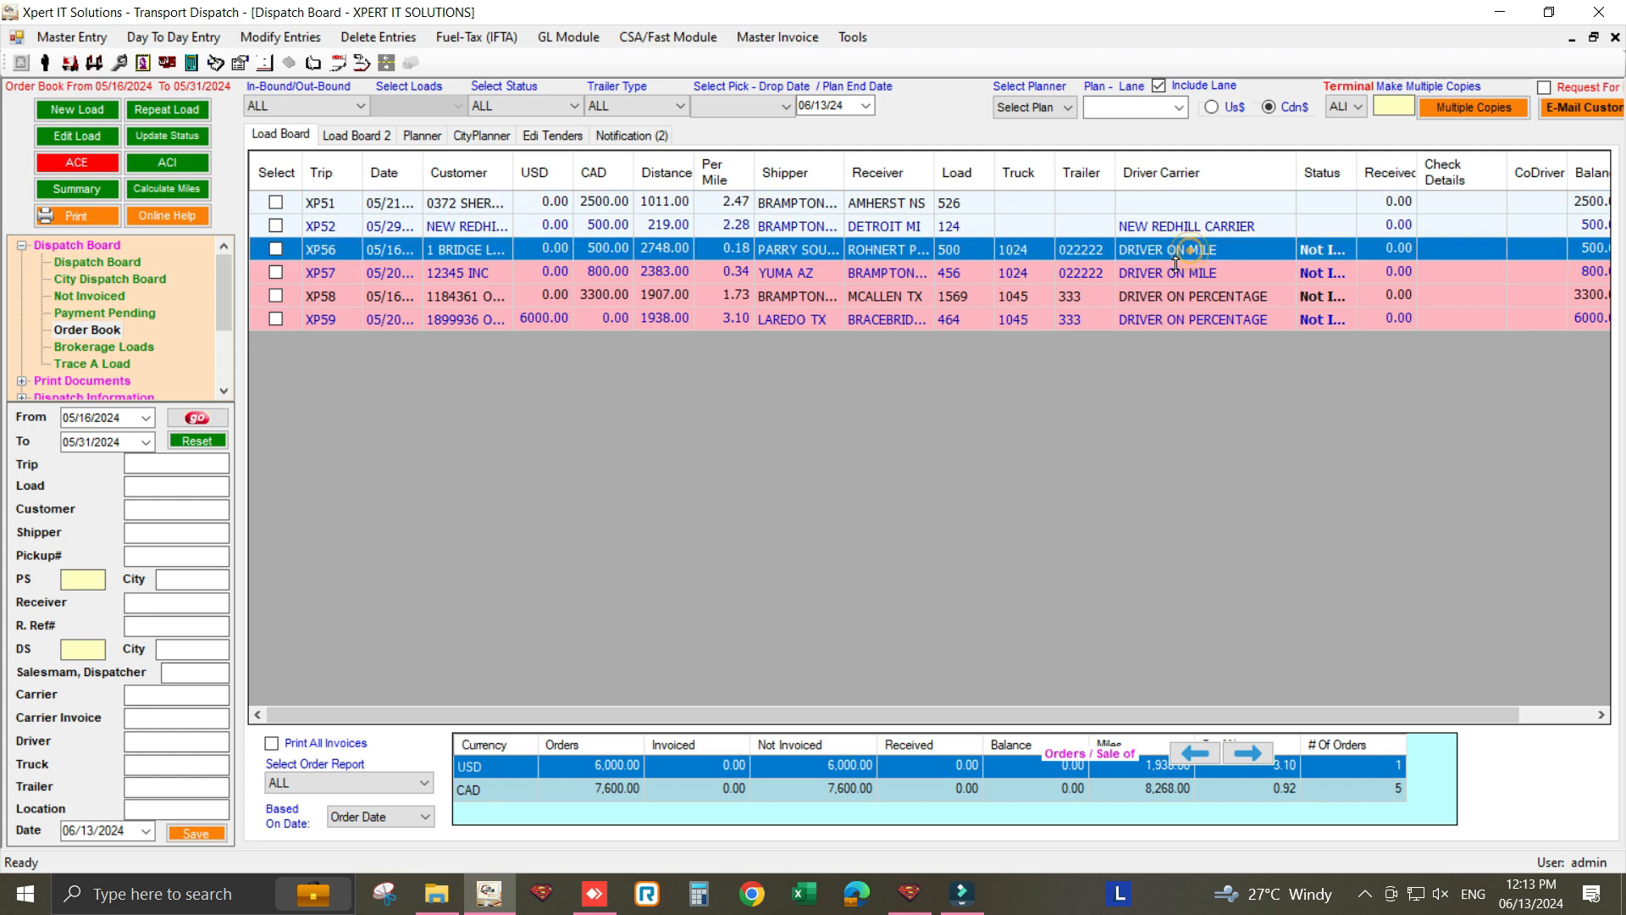
# - Open the driver details list, filter drivers by 'dr', and widen the Name column
pyautogui.click(1167, 276)
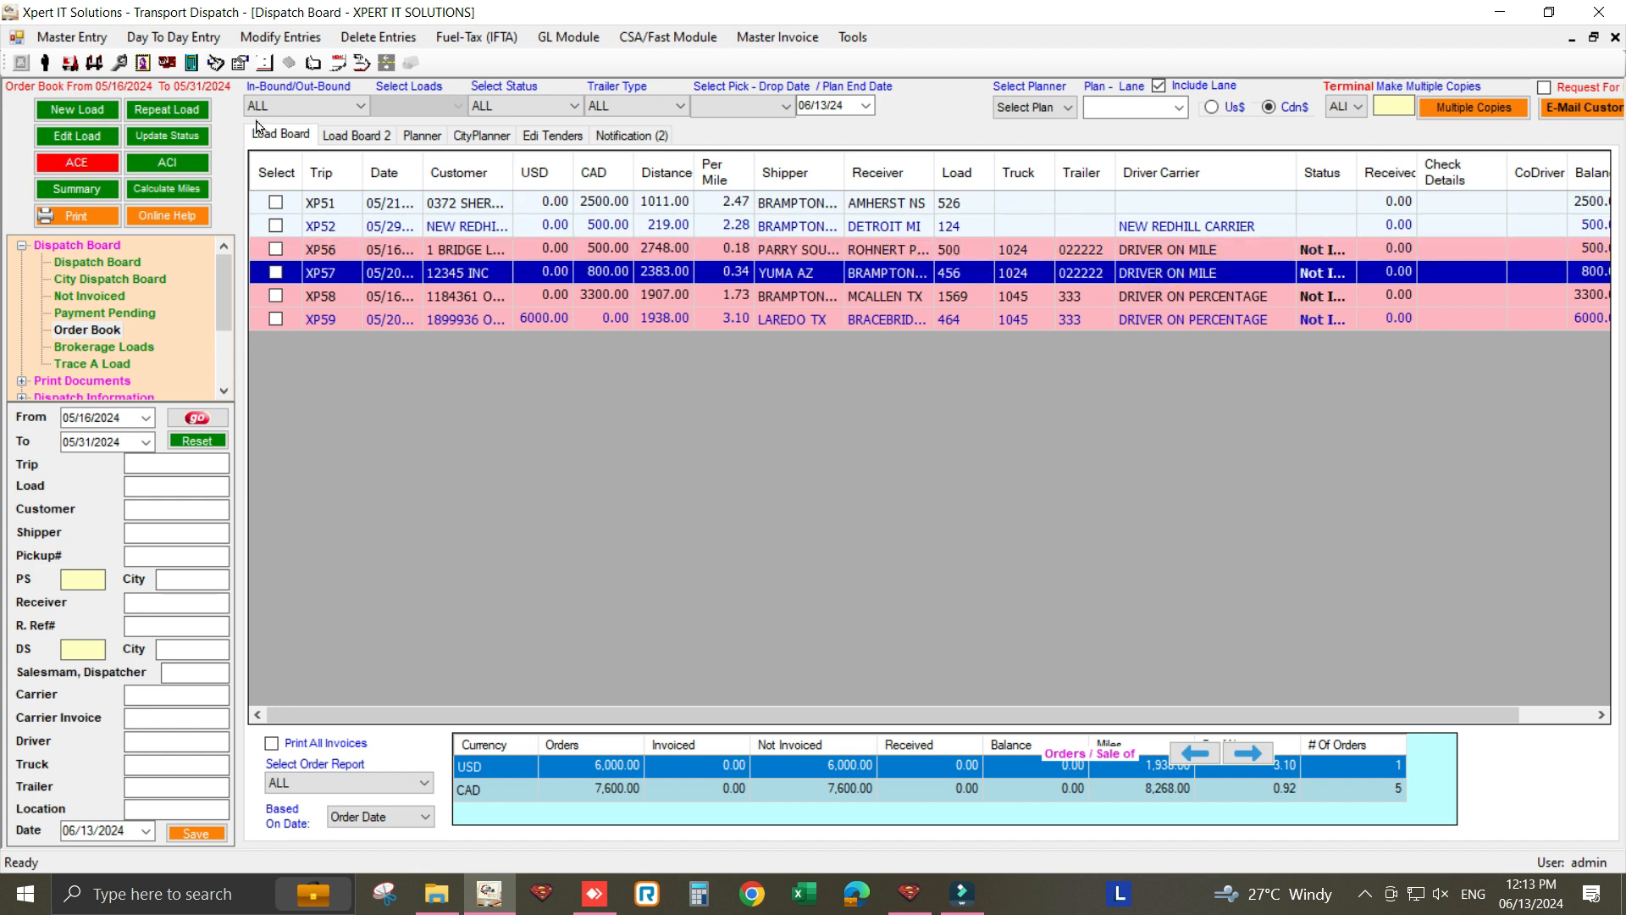
pyautogui.click(74, 36)
pyautogui.click(74, 36)
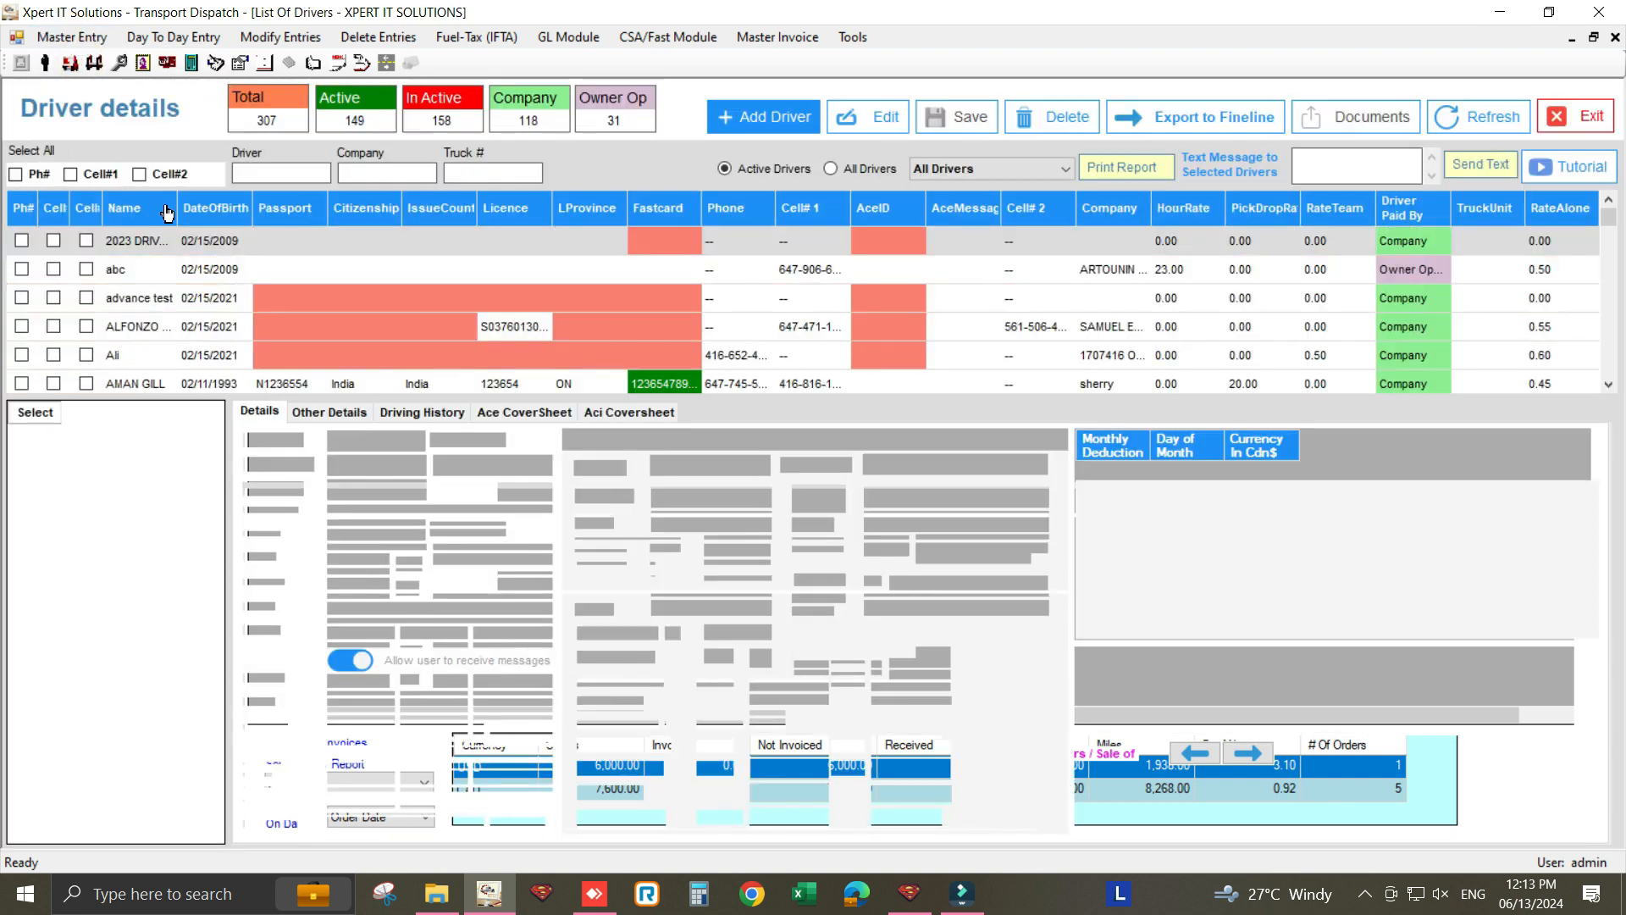
pyautogui.click(264, 170)
pyautogui.write('d')
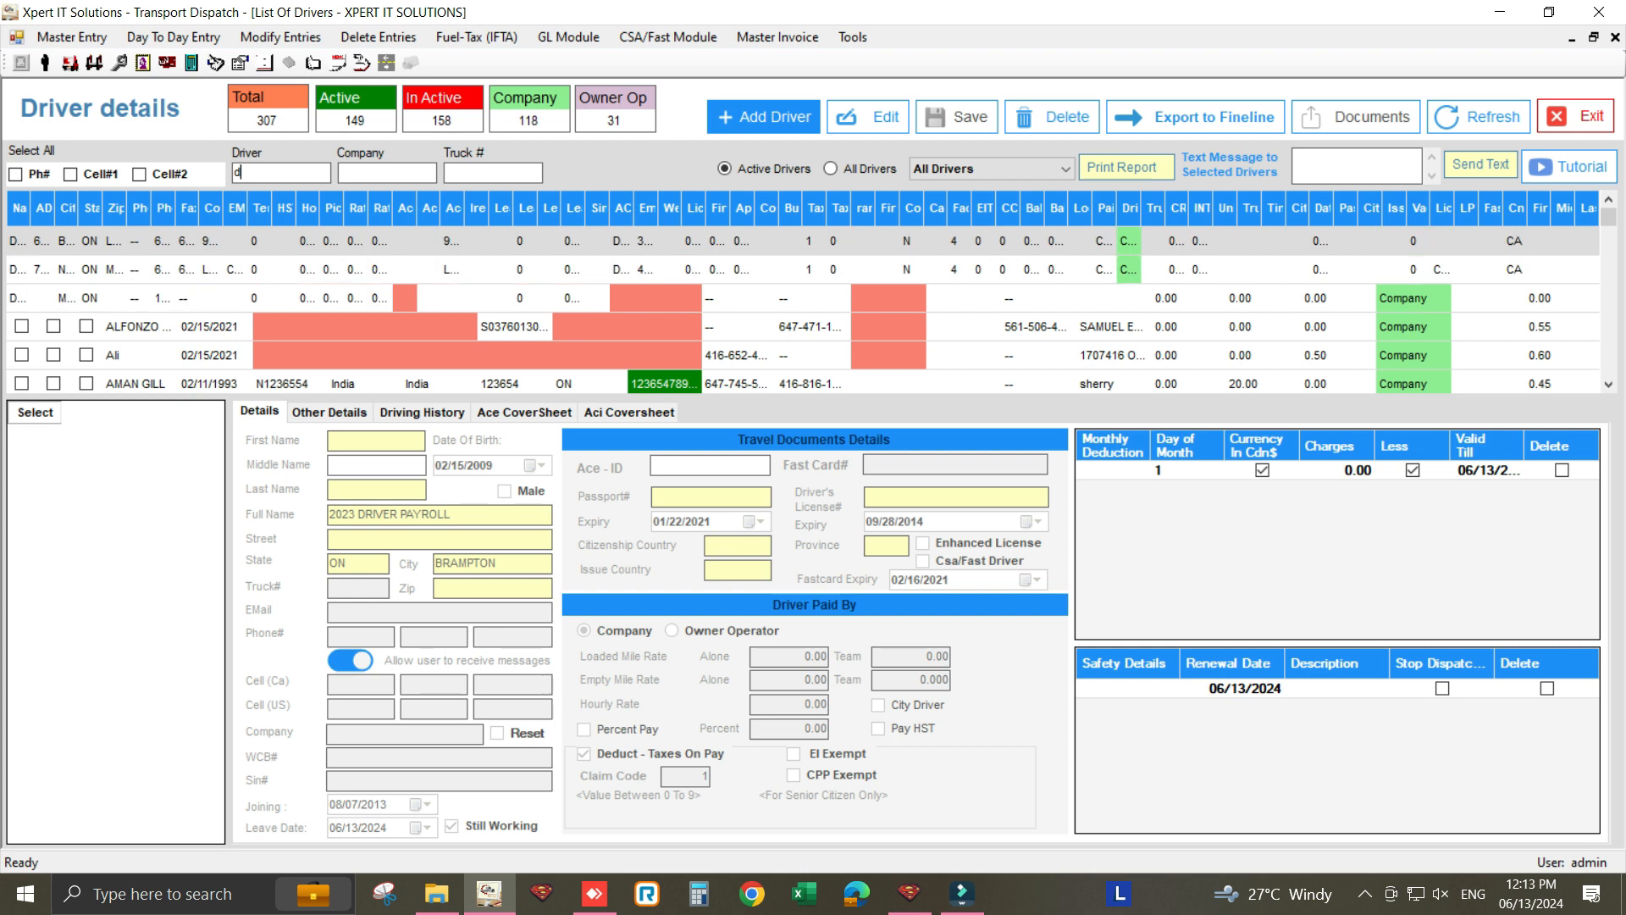
pyautogui.write('r')
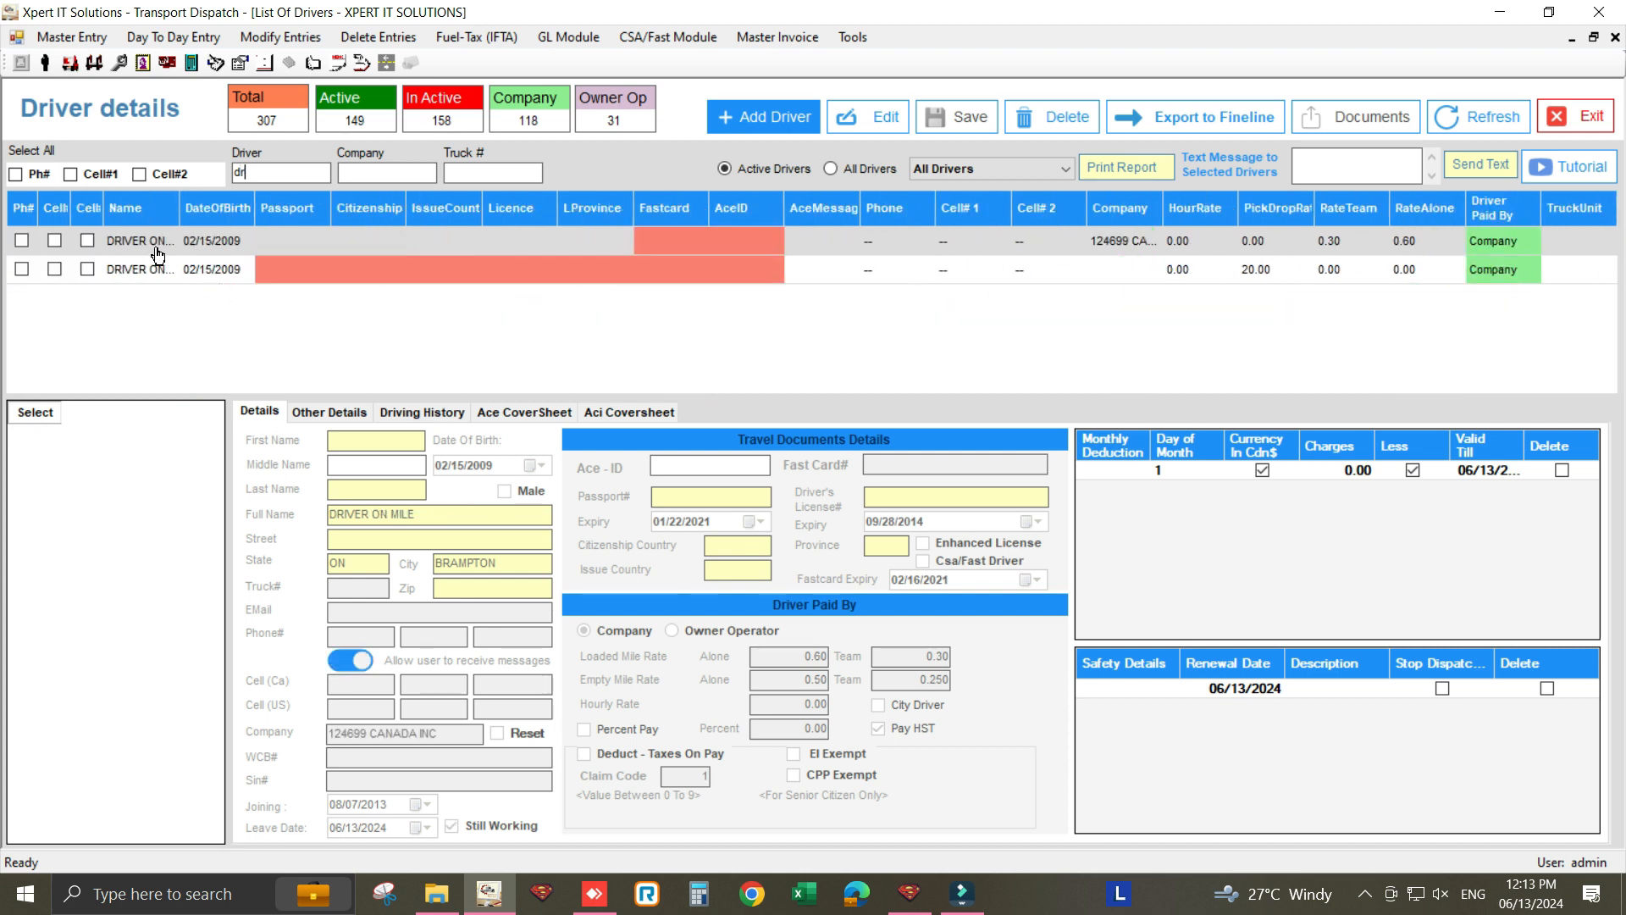
pyautogui.moveTo(186, 215); pyautogui.dragTo(229, 215)
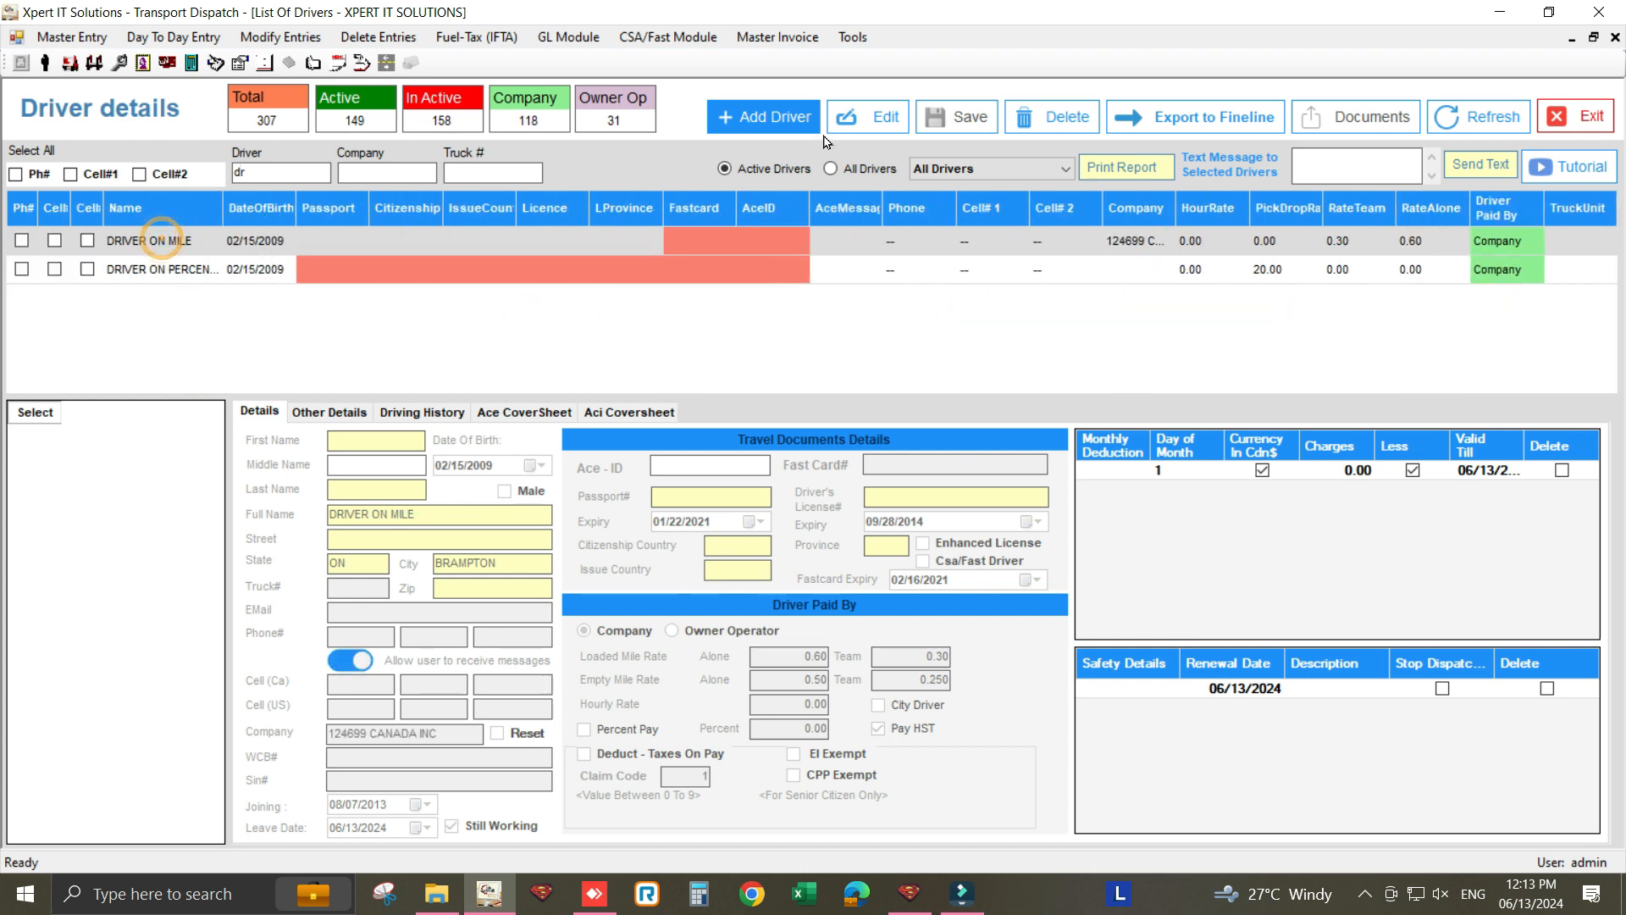
# - Check DRIVER ON MILE's rates: loaded mile 0.60, empty mile 0.50, and team loaded rate
pyautogui.click(848, 127)
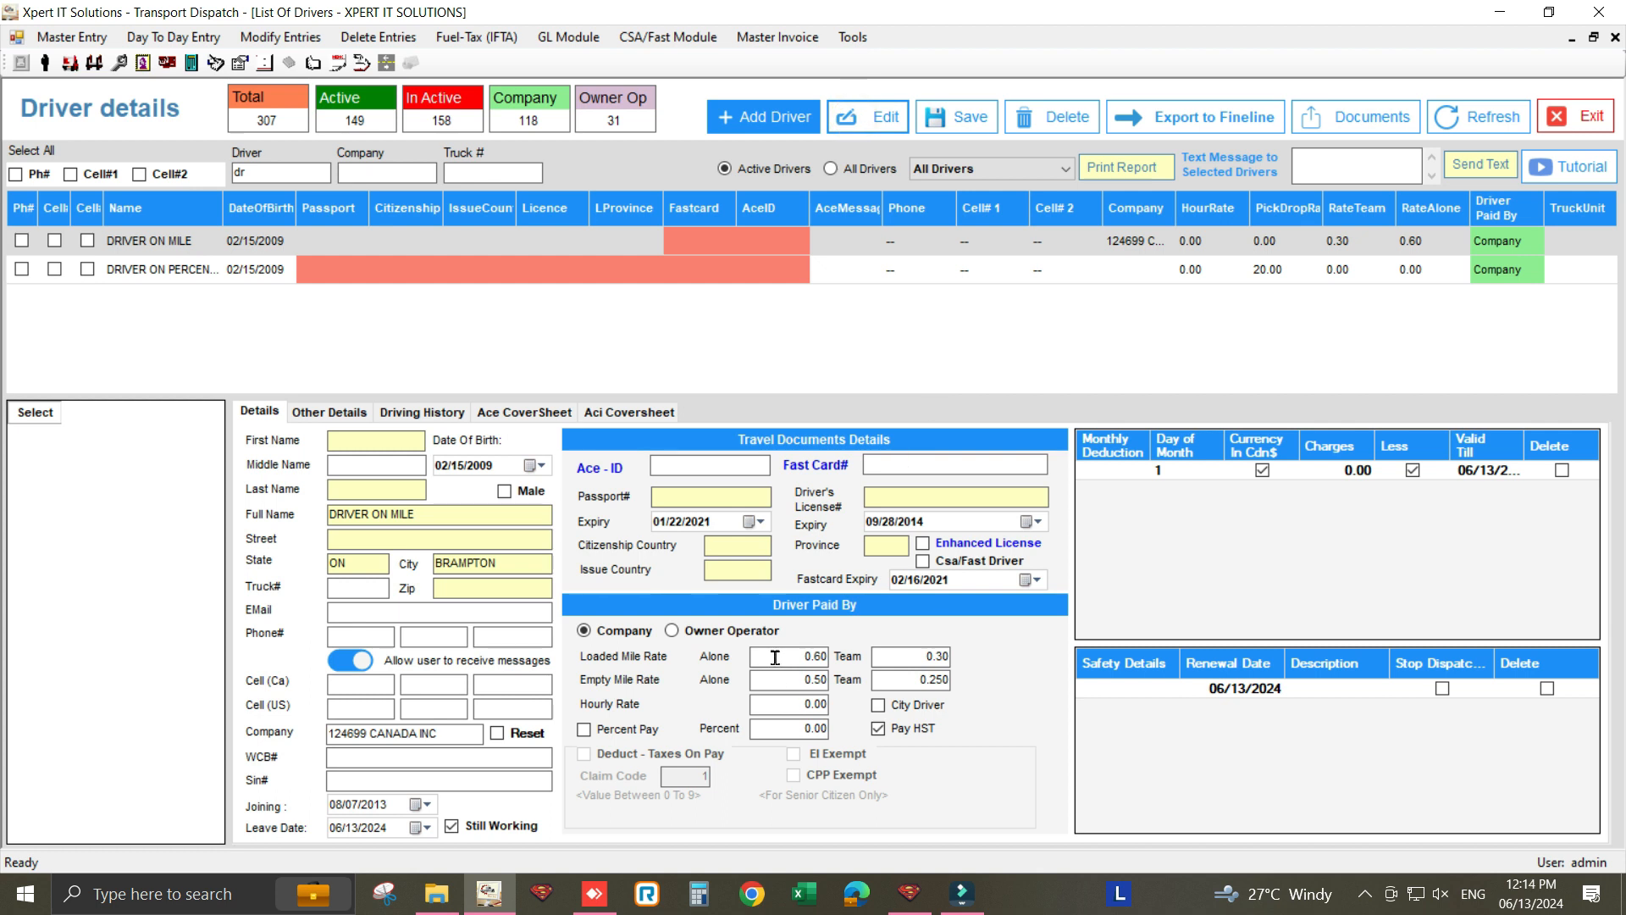
pyautogui.click(788, 655)
pyautogui.click(788, 683)
pyautogui.moveTo(917, 655); pyautogui.dragTo(998, 657)
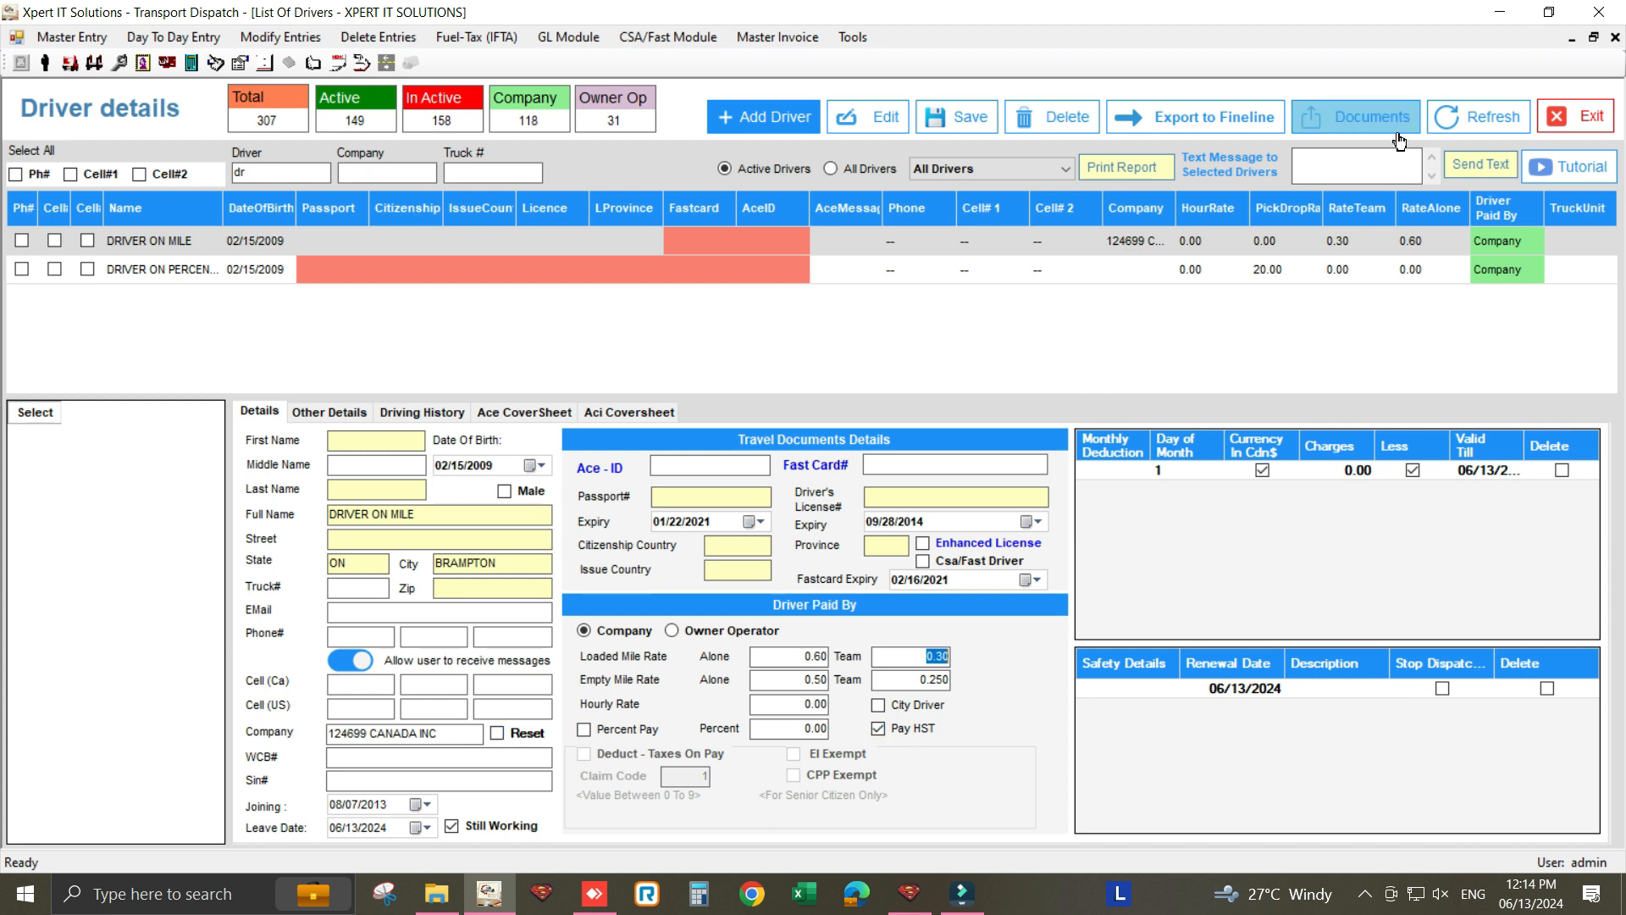
pyautogui.click(1556, 122)
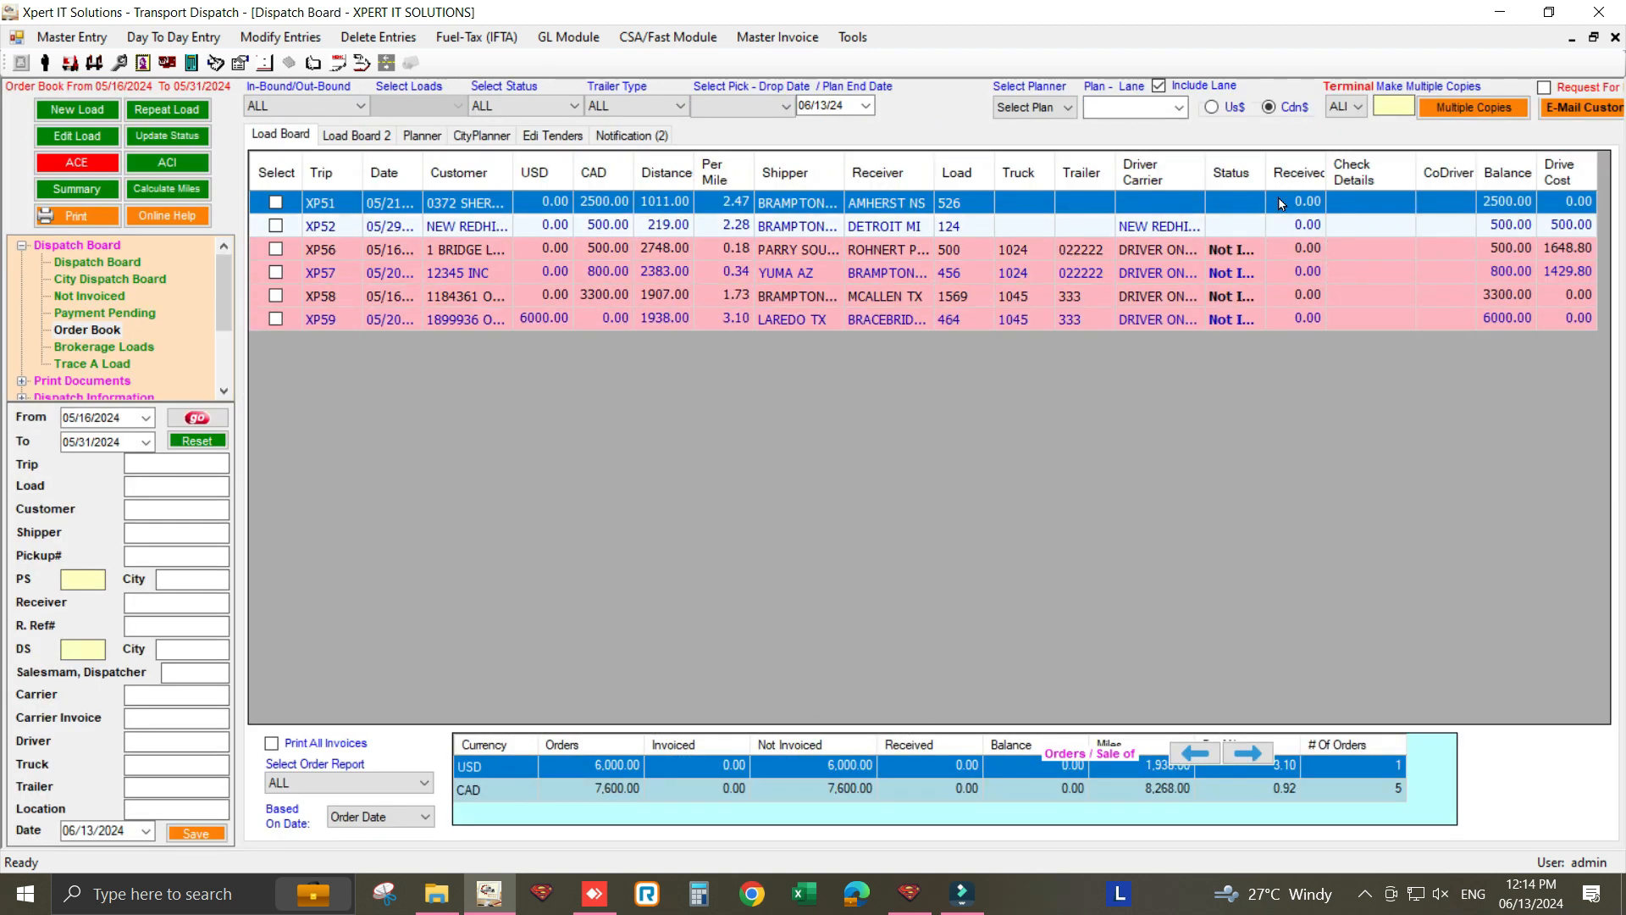
# - Widen the dispatch board columns, fitting Driver Carrier to its text, and review trips XP56 and XP57
pyautogui.moveTo(1266, 180); pyautogui.dragTo(1365, 180)
pyautogui.click(787, 253)
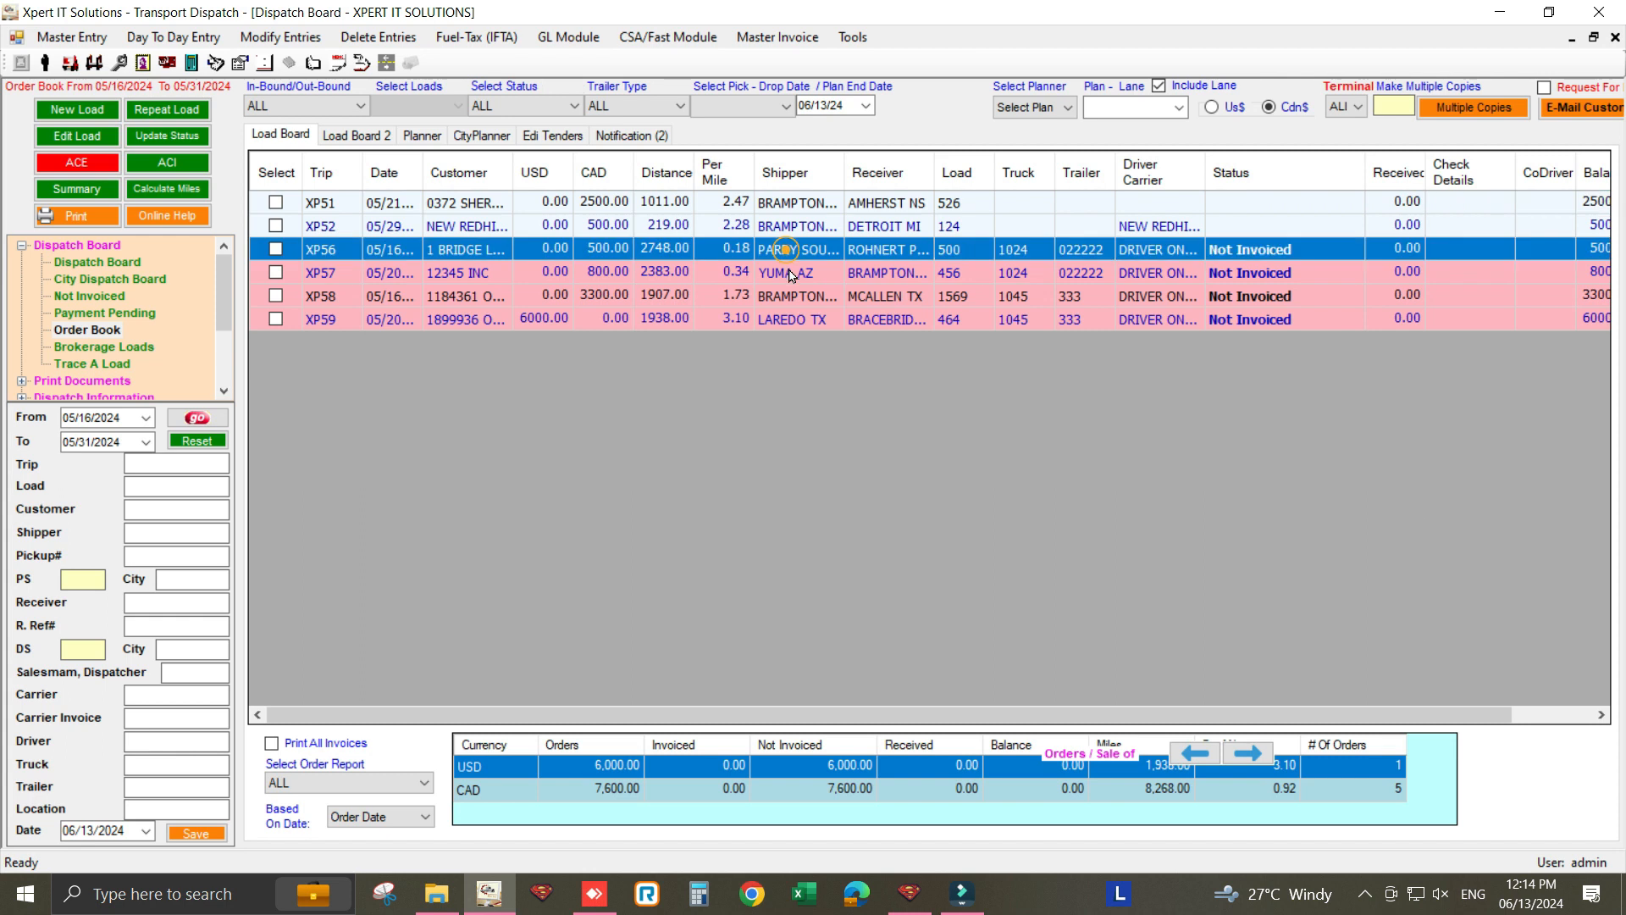
pyautogui.click(786, 272)
pyautogui.doubleClick(1206, 172)
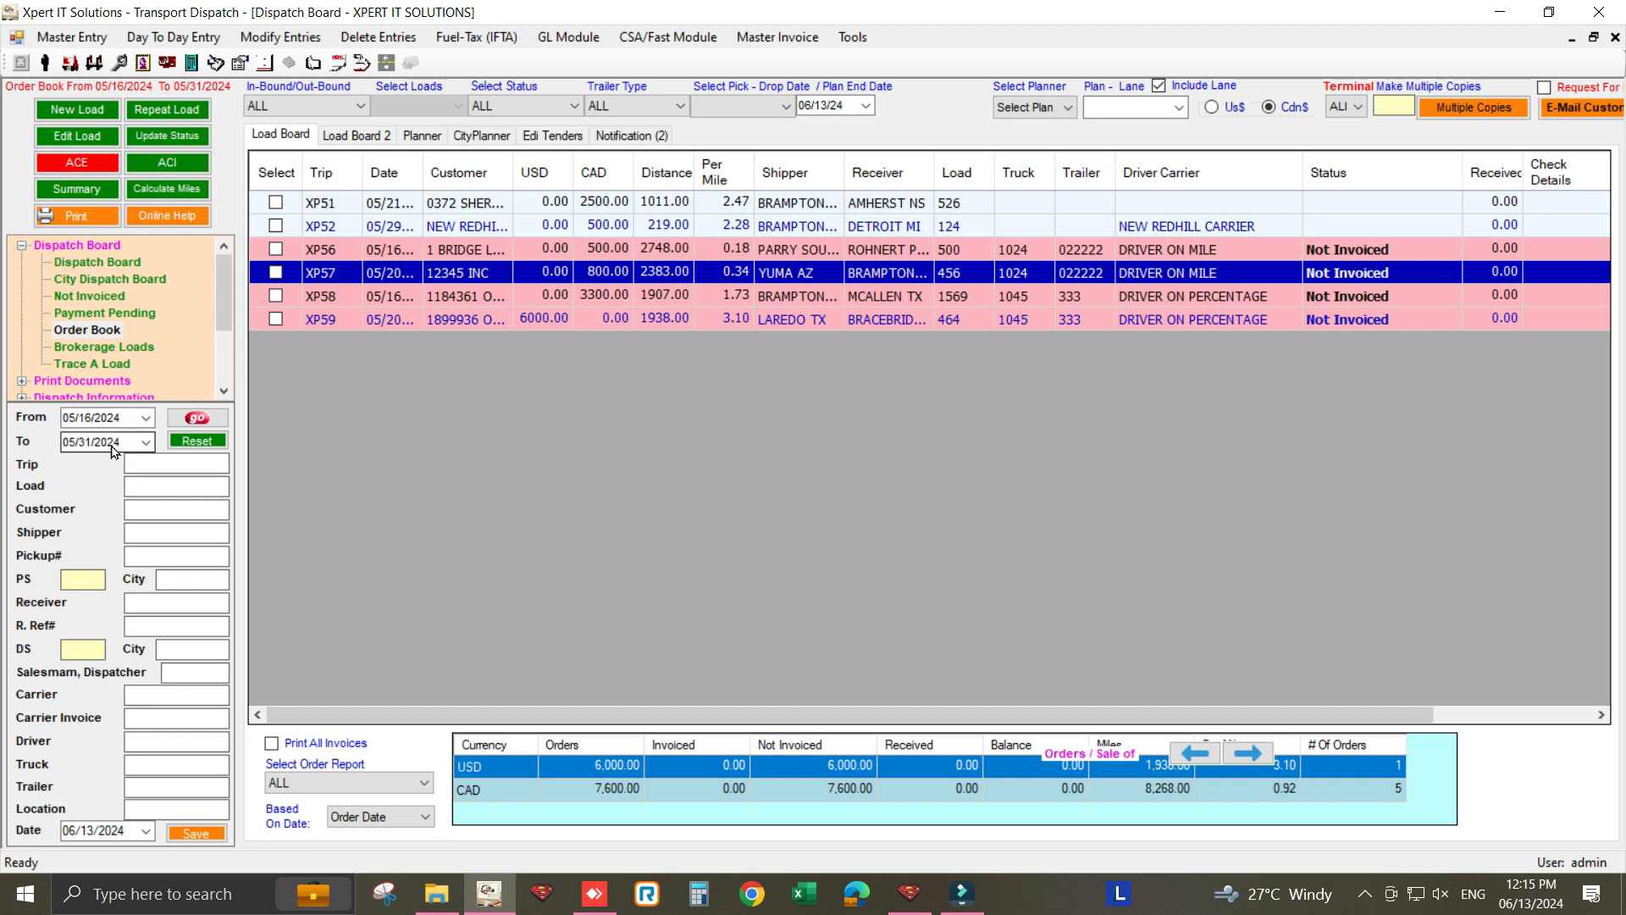
# - Reload the dispatch board for 05/16/2024 to 05/31/2024
pyautogui.click(146, 417)
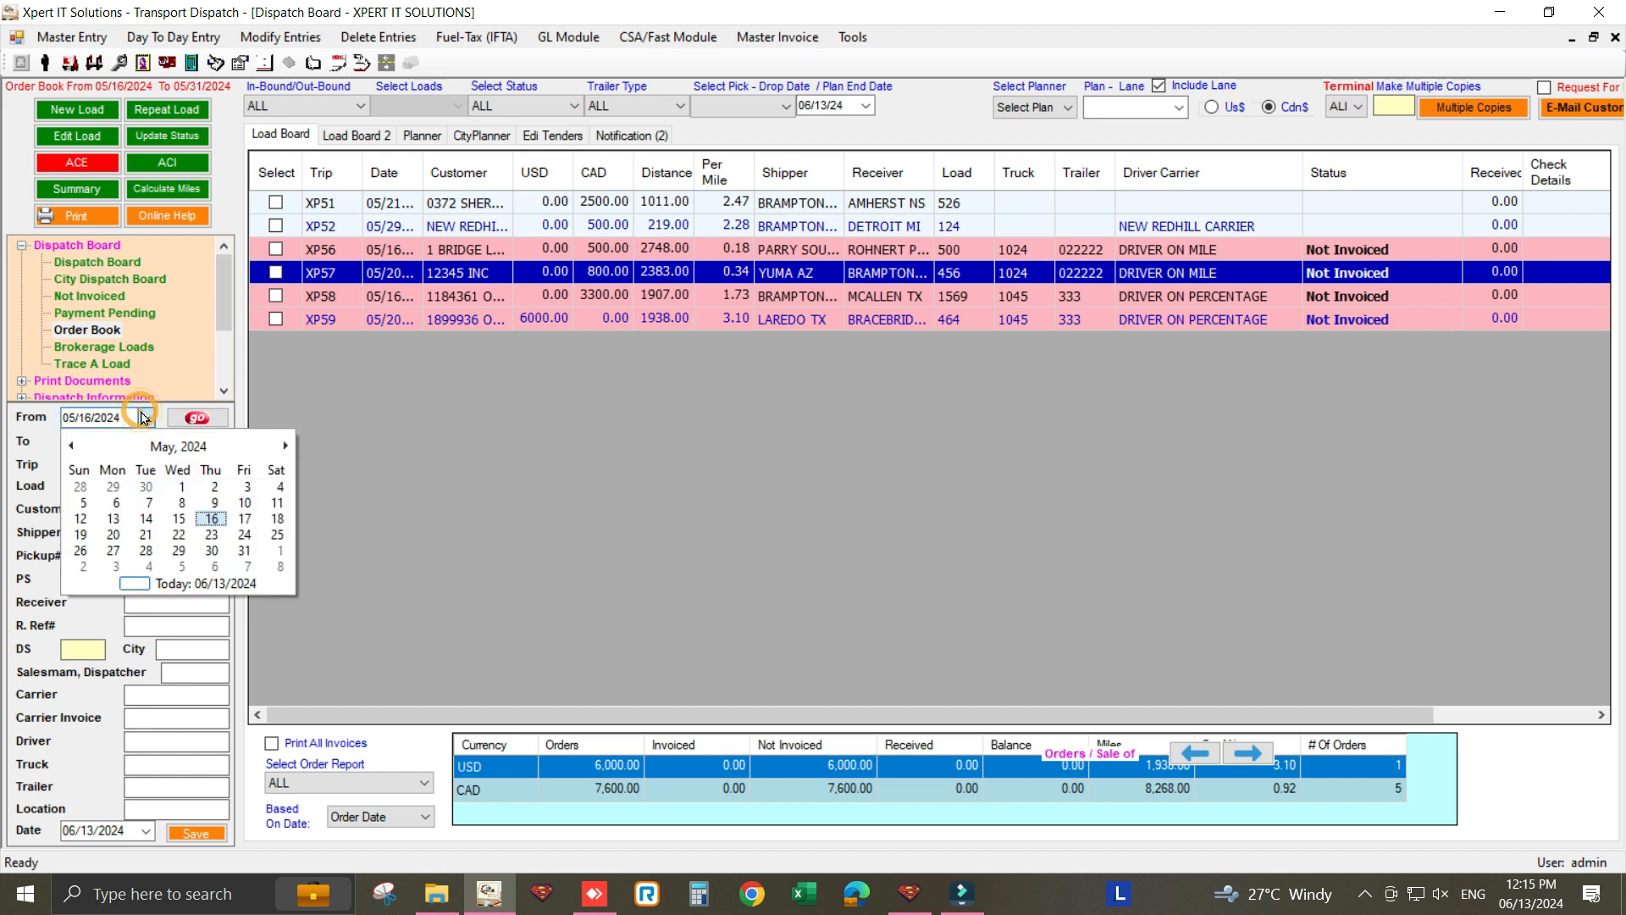
pyautogui.click(204, 517)
pyautogui.click(146, 441)
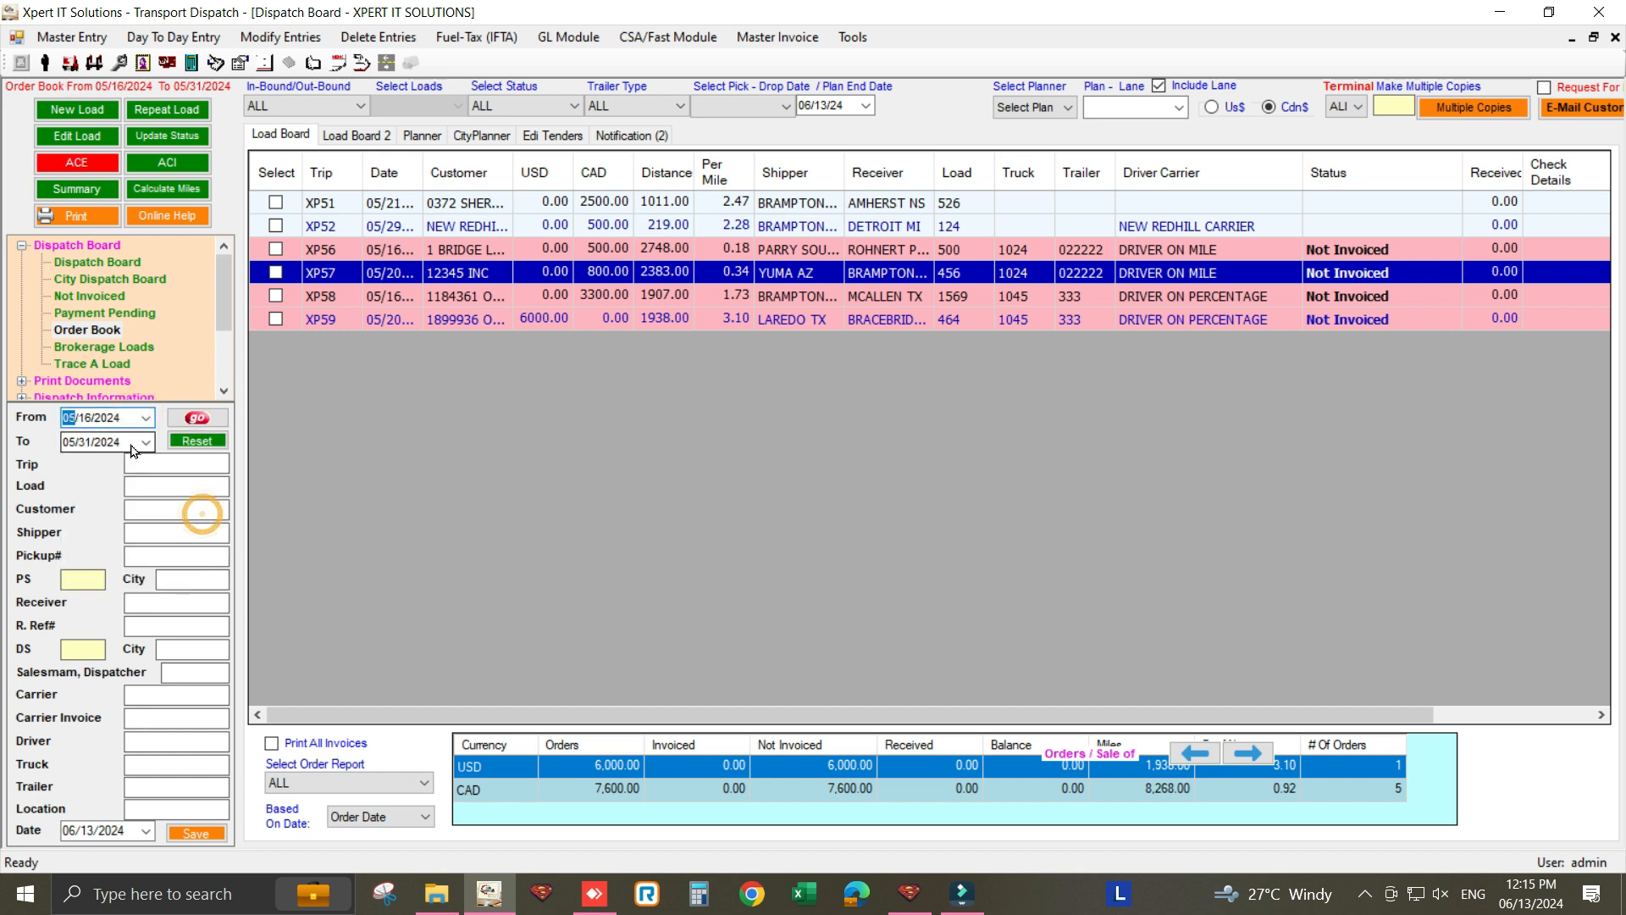
pyautogui.click(242, 576)
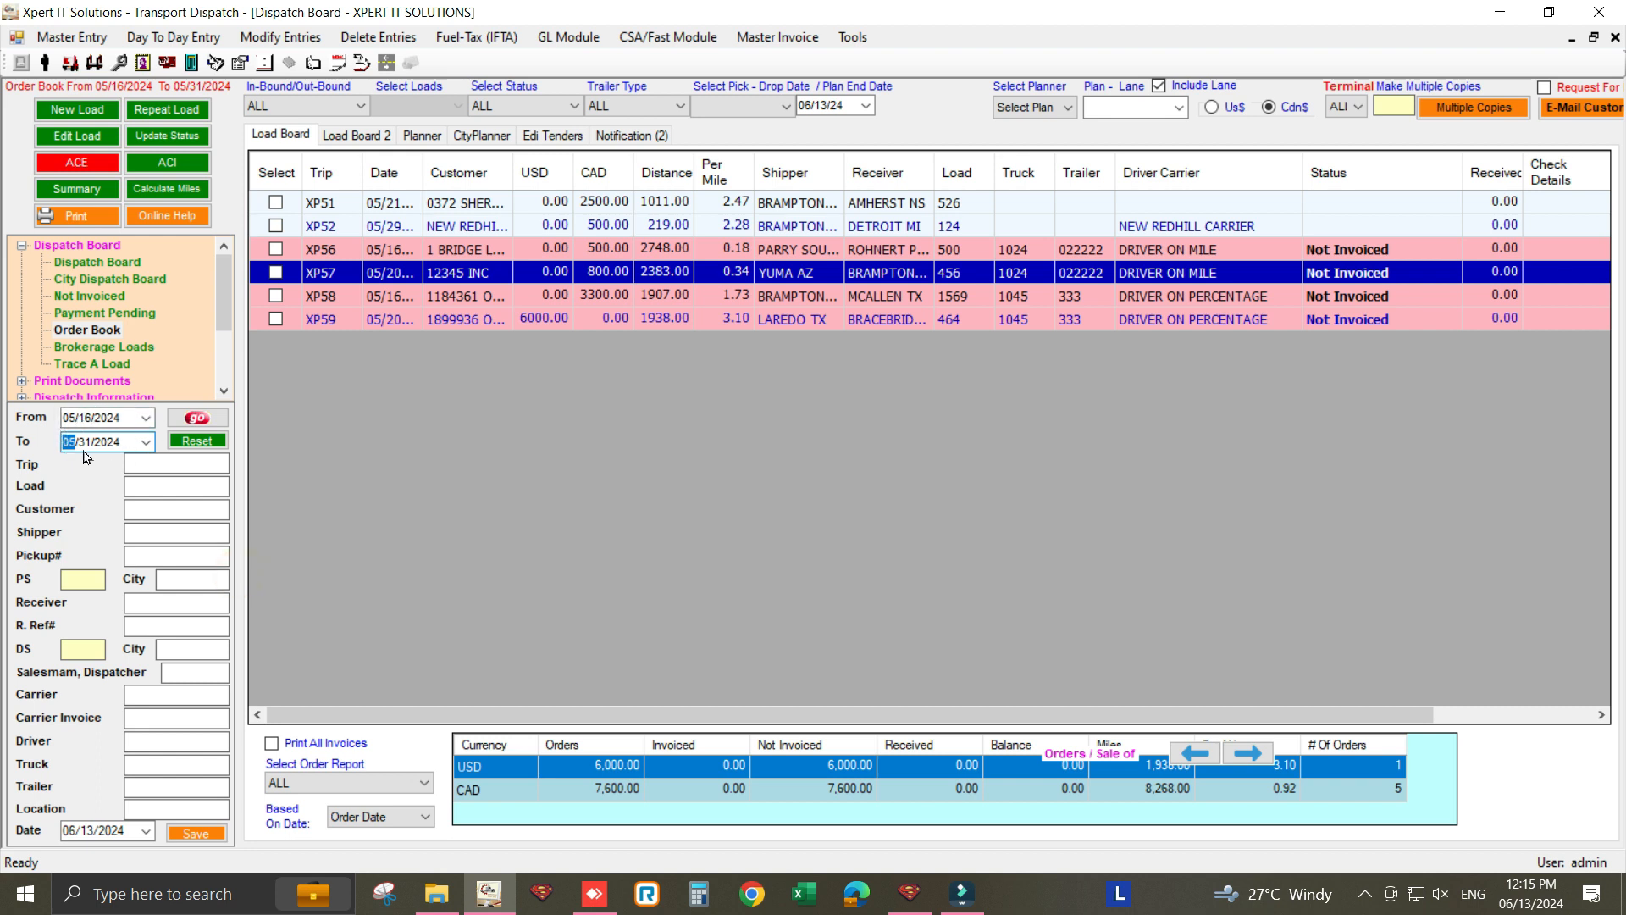
pyautogui.click(203, 420)
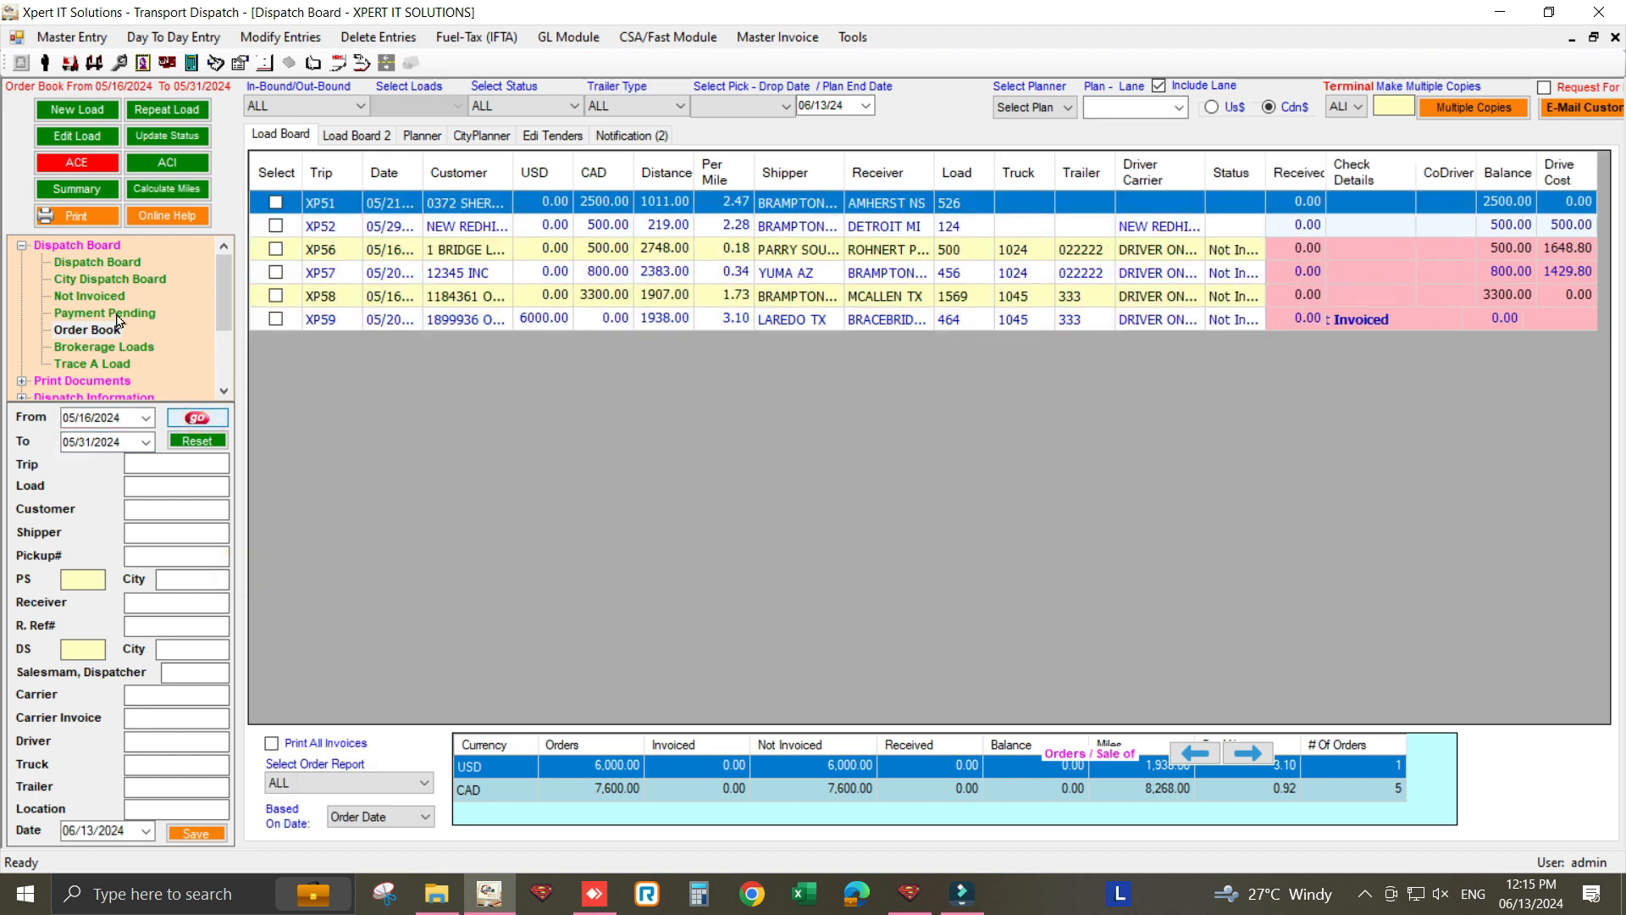
# - Open Trip Posting & Settlements from the Expense Entry branch of the left tree
pyautogui.scroll(-2, 118, 320)
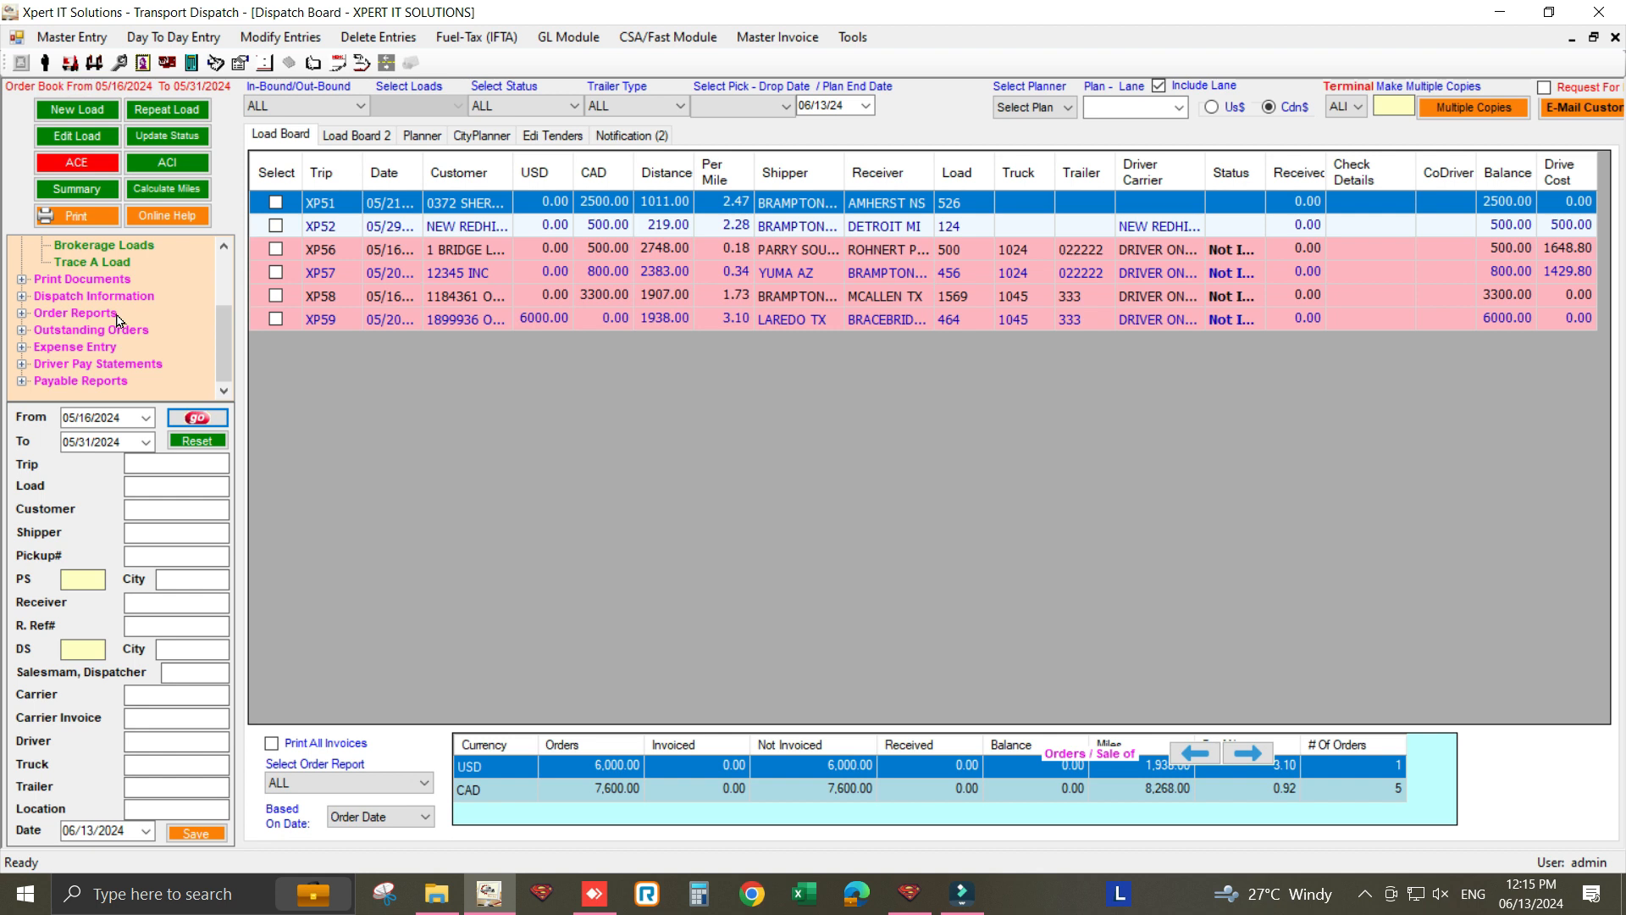
pyautogui.click(22, 351)
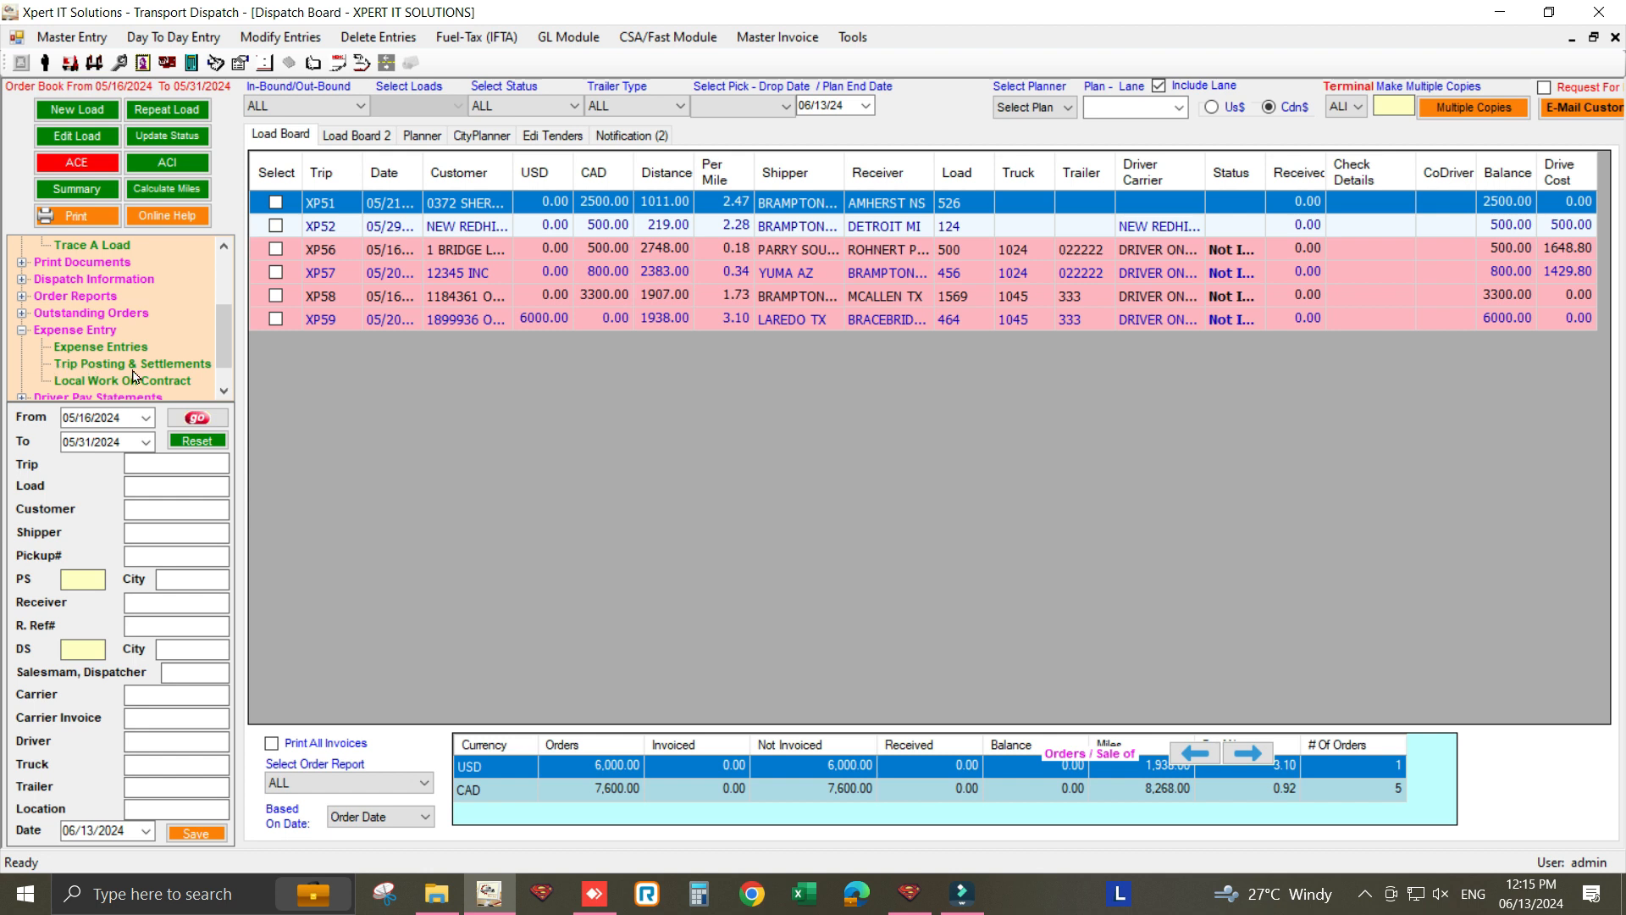
pyautogui.click(181, 370)
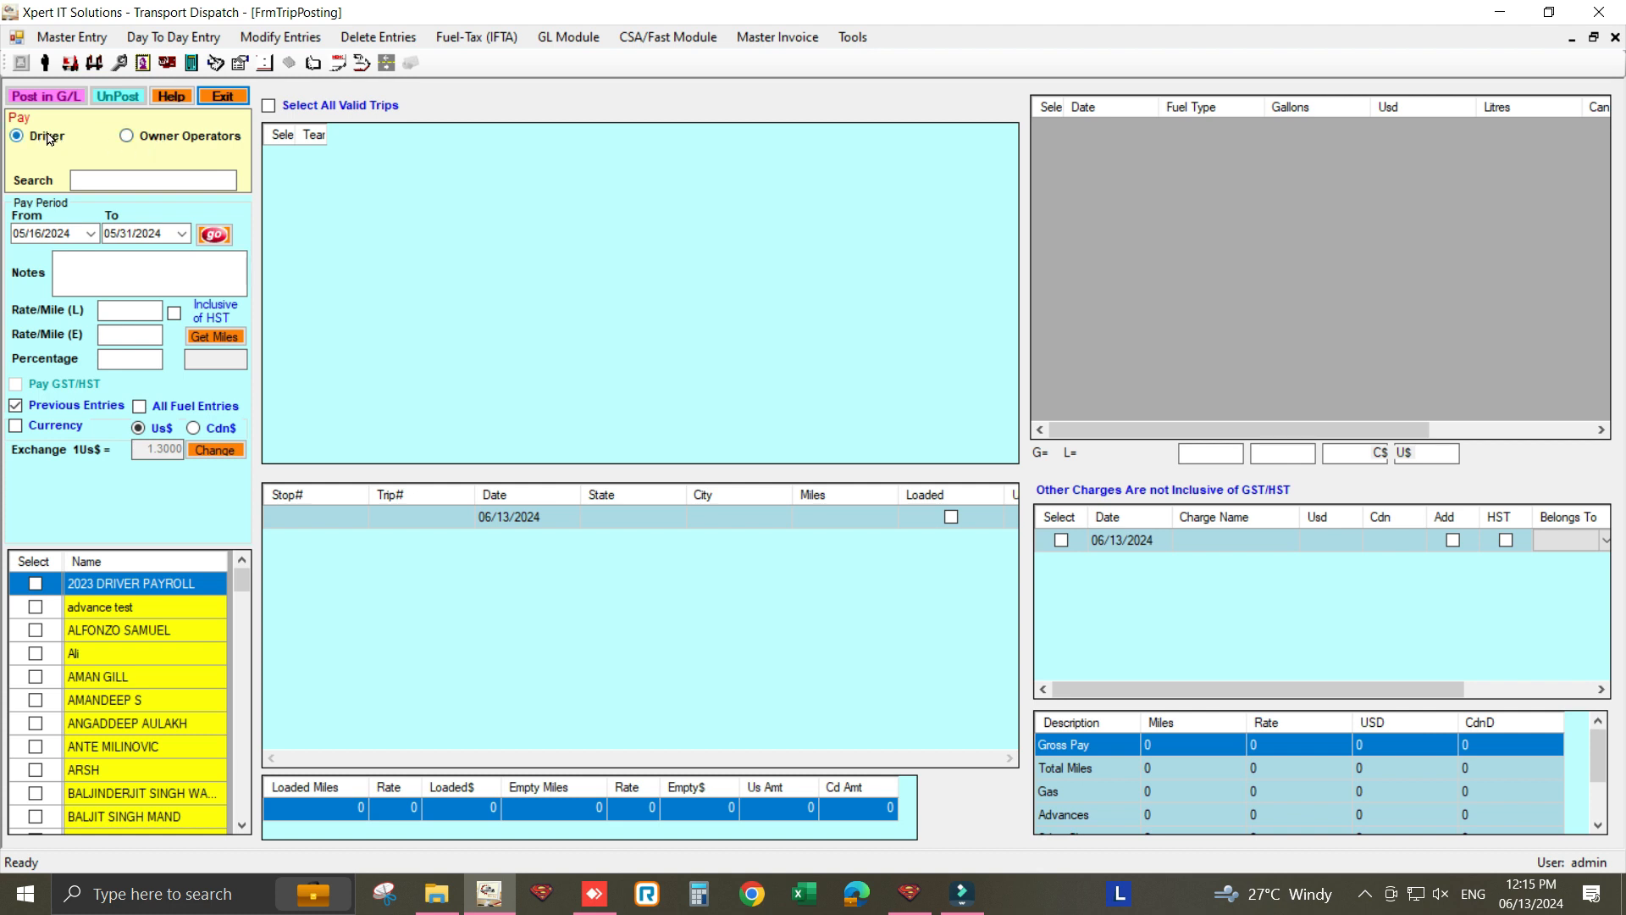
# - Search 'dr', load DRIVER ON MILE's trips, and exclude Previous Entries
pyautogui.click(104, 176)
pyautogui.write('dr')
pyautogui.click(173, 591)
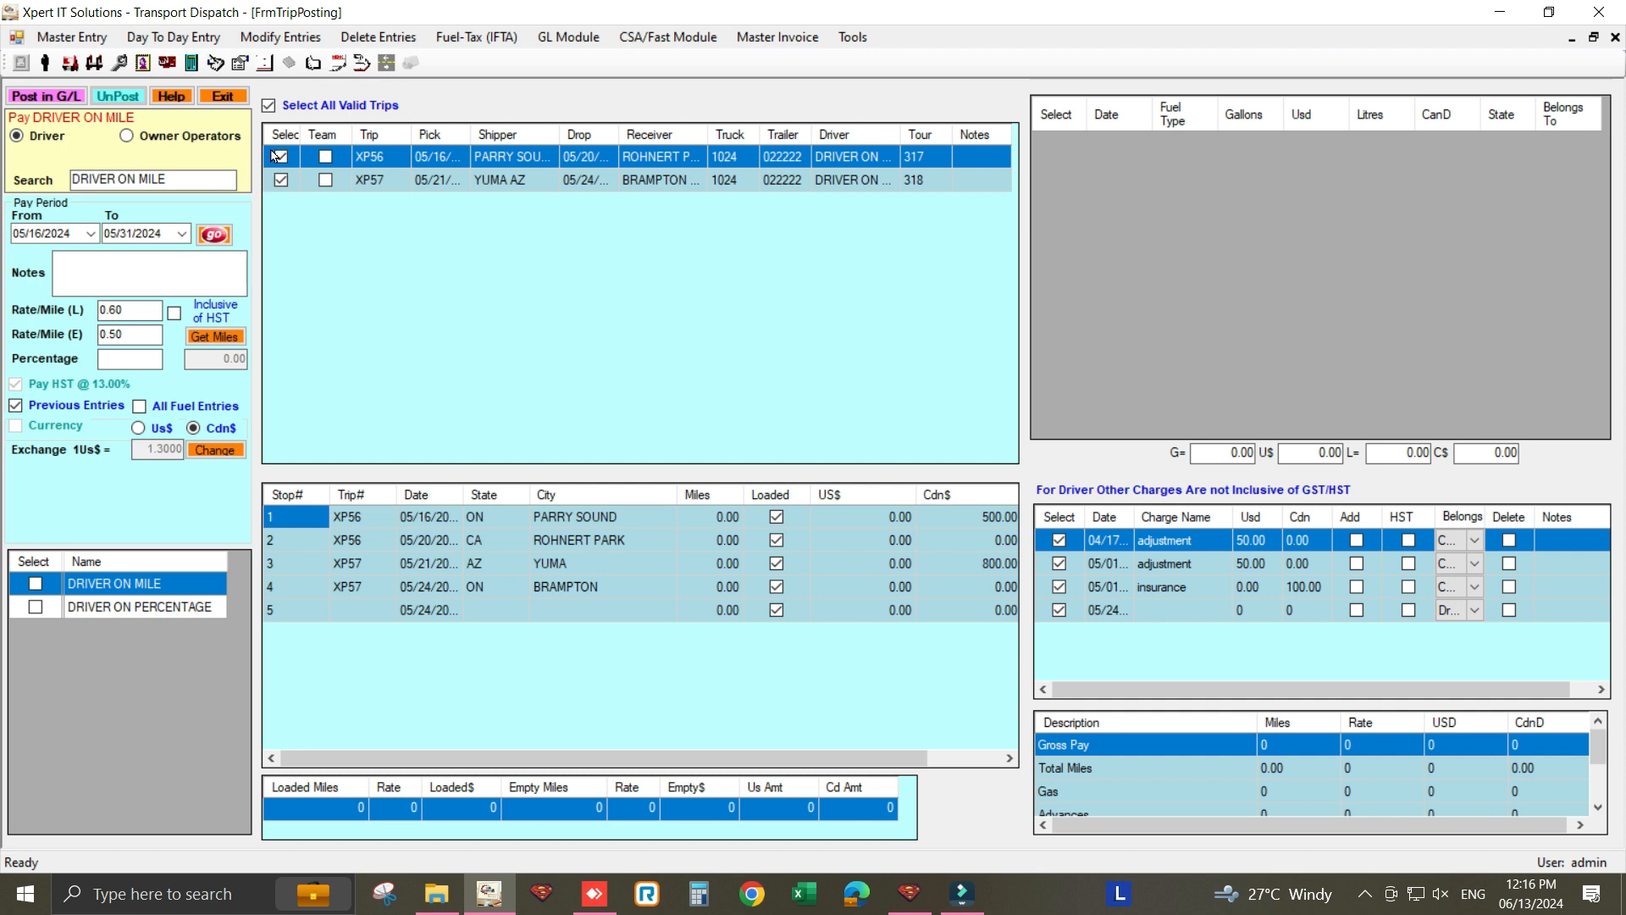
pyautogui.click(83, 405)
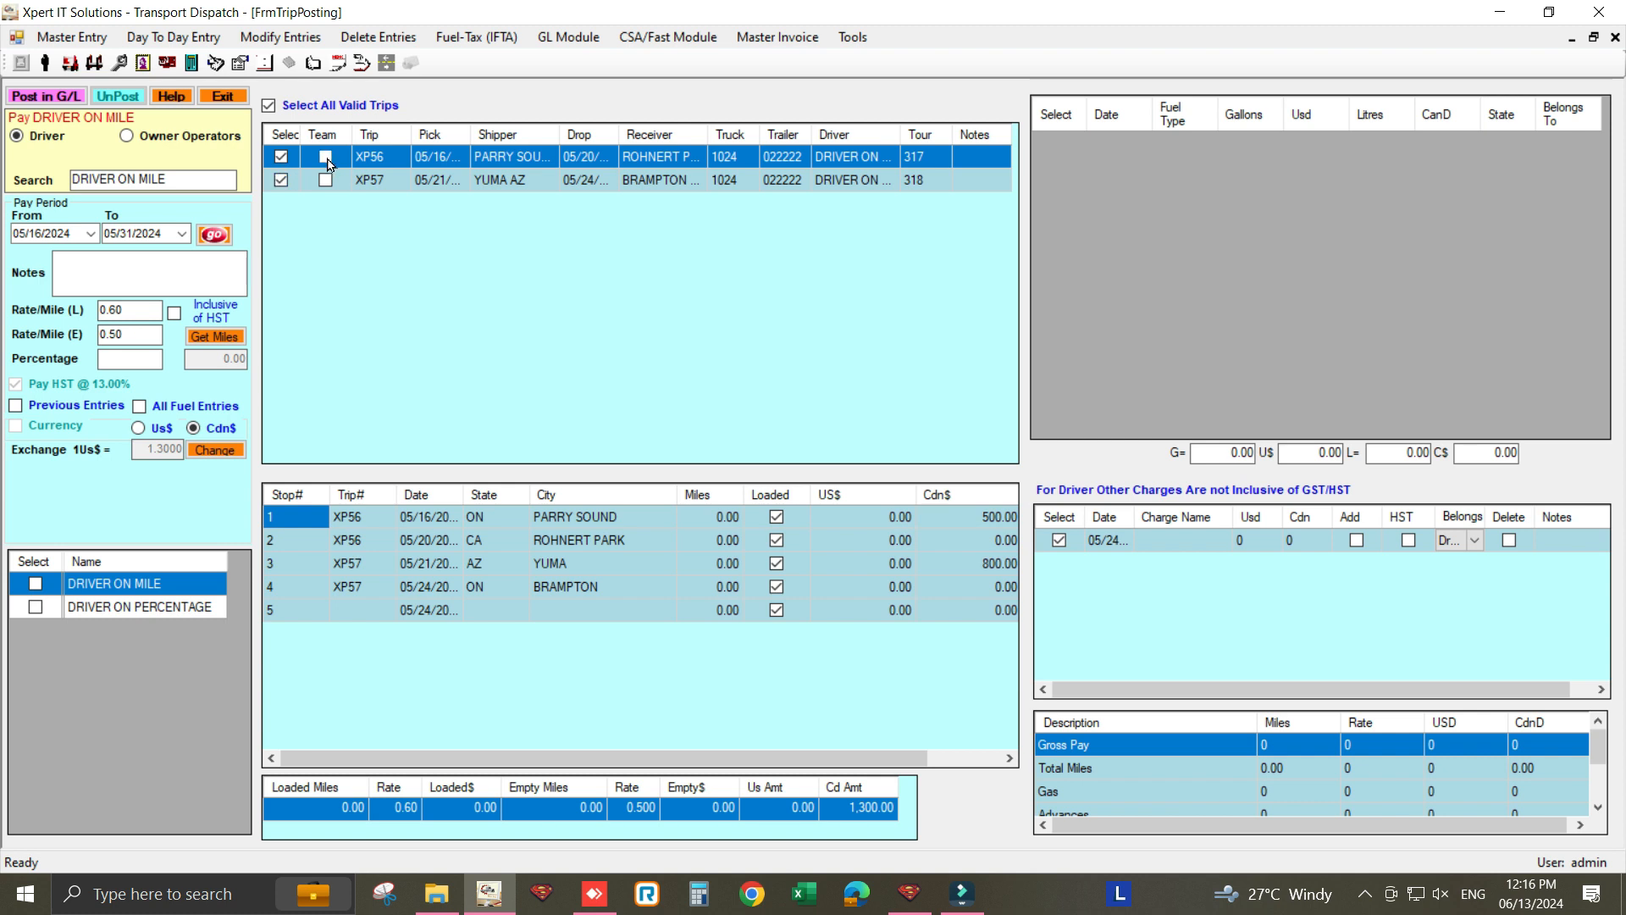
# - Review each stop's trip and order number, then renumber the Yuma stop
pyautogui.click(361, 517)
pyautogui.click(368, 547)
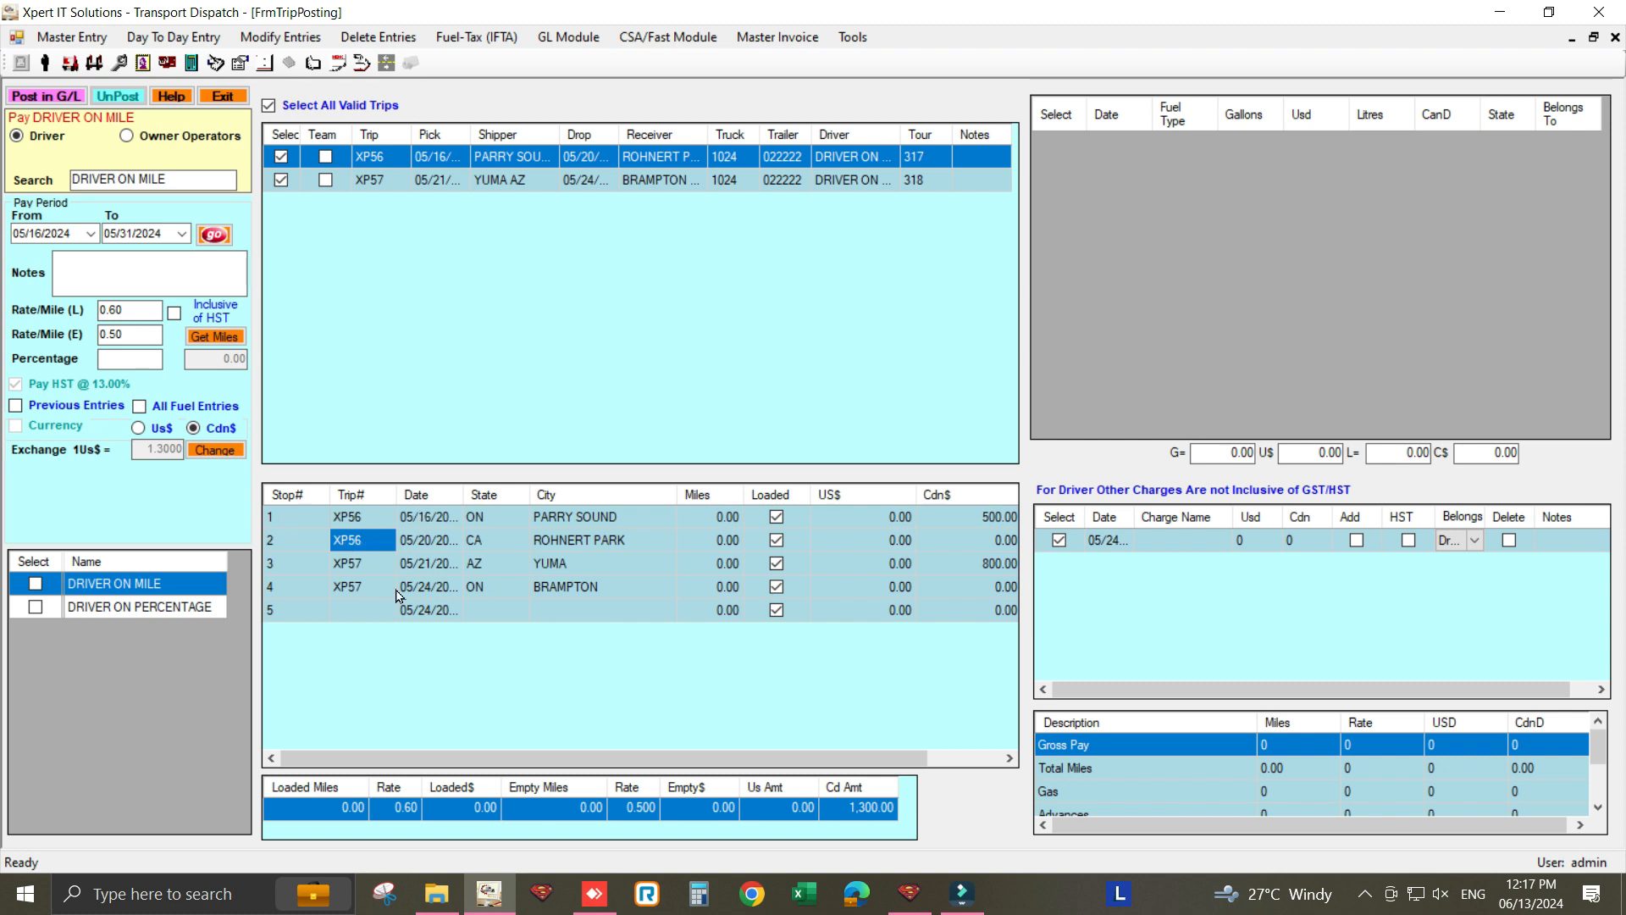
pyautogui.click(280, 522)
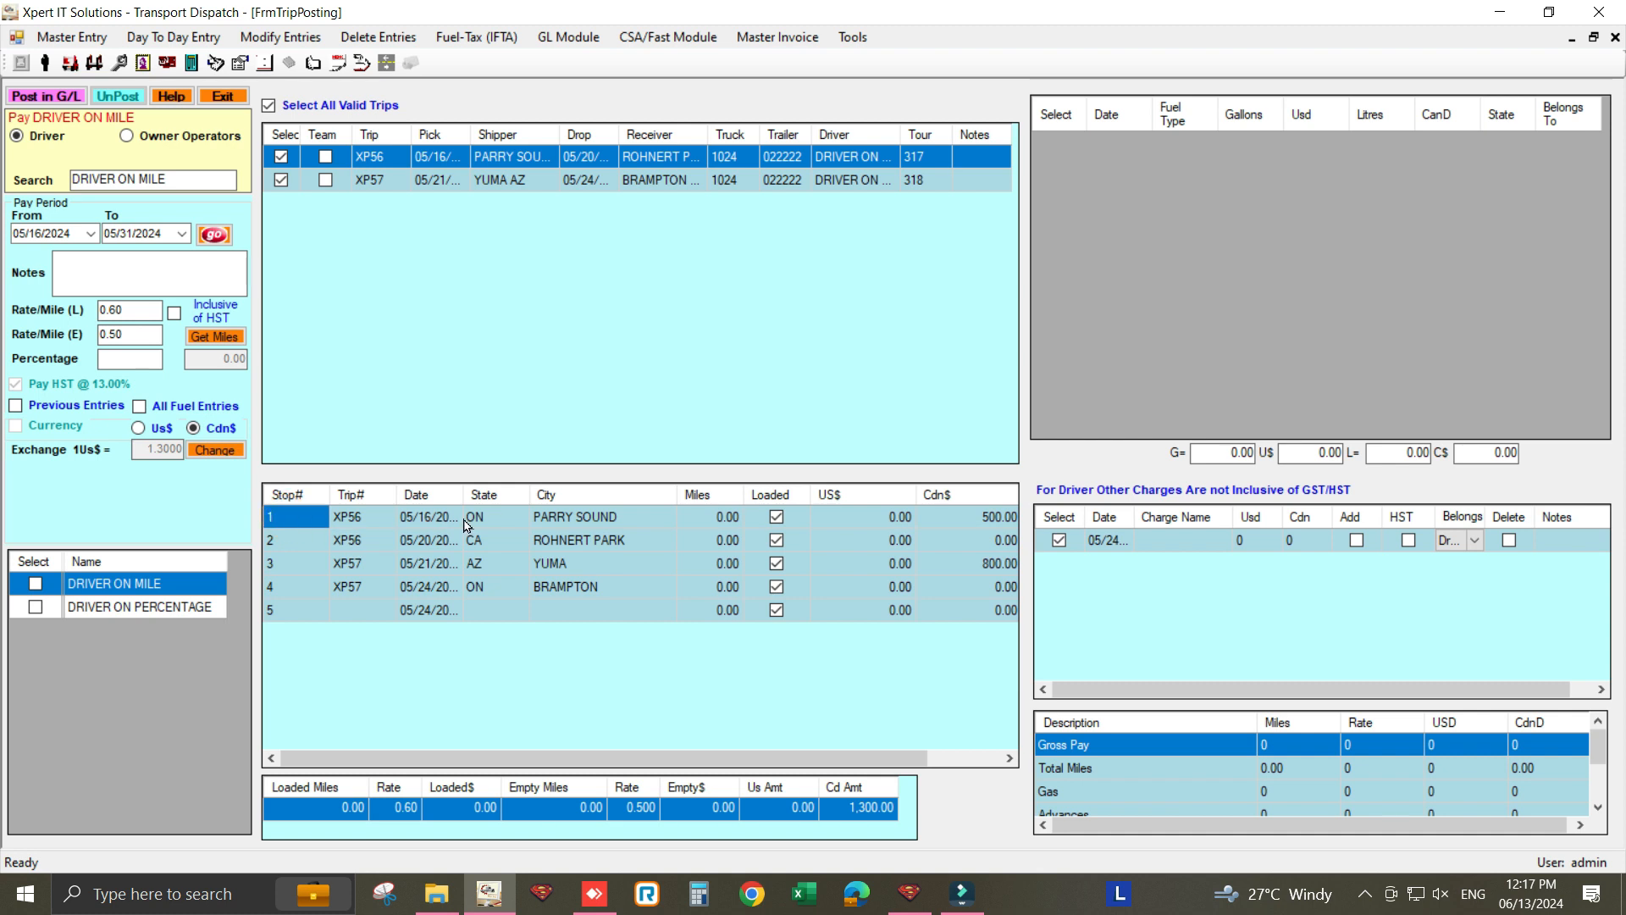
pyautogui.click(296, 540)
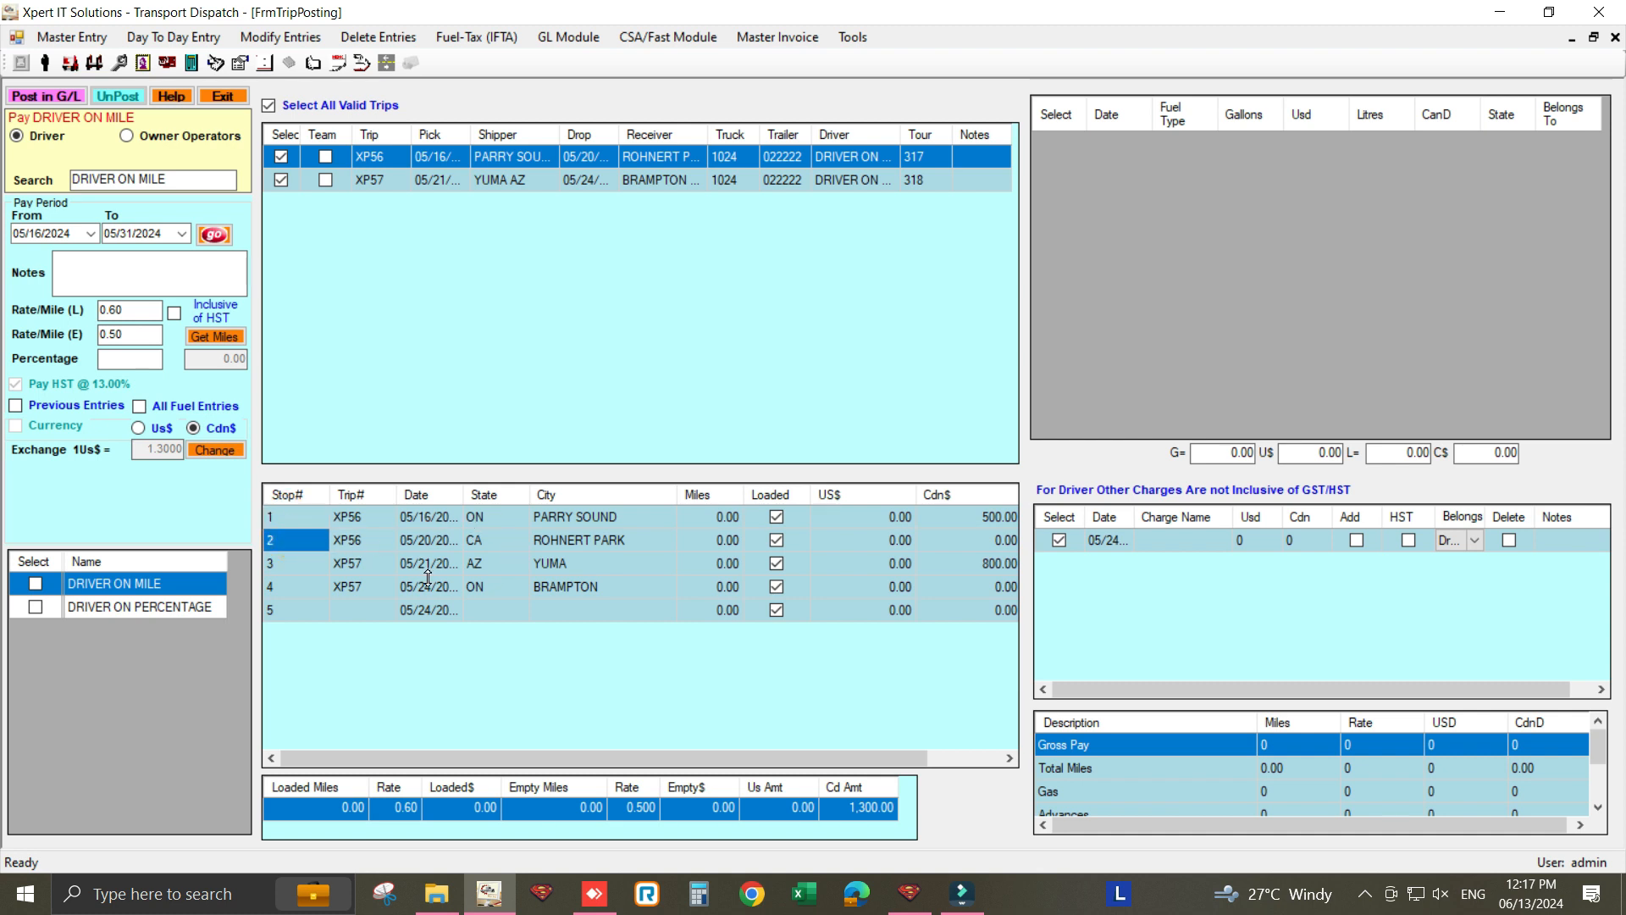
pyautogui.click(280, 563)
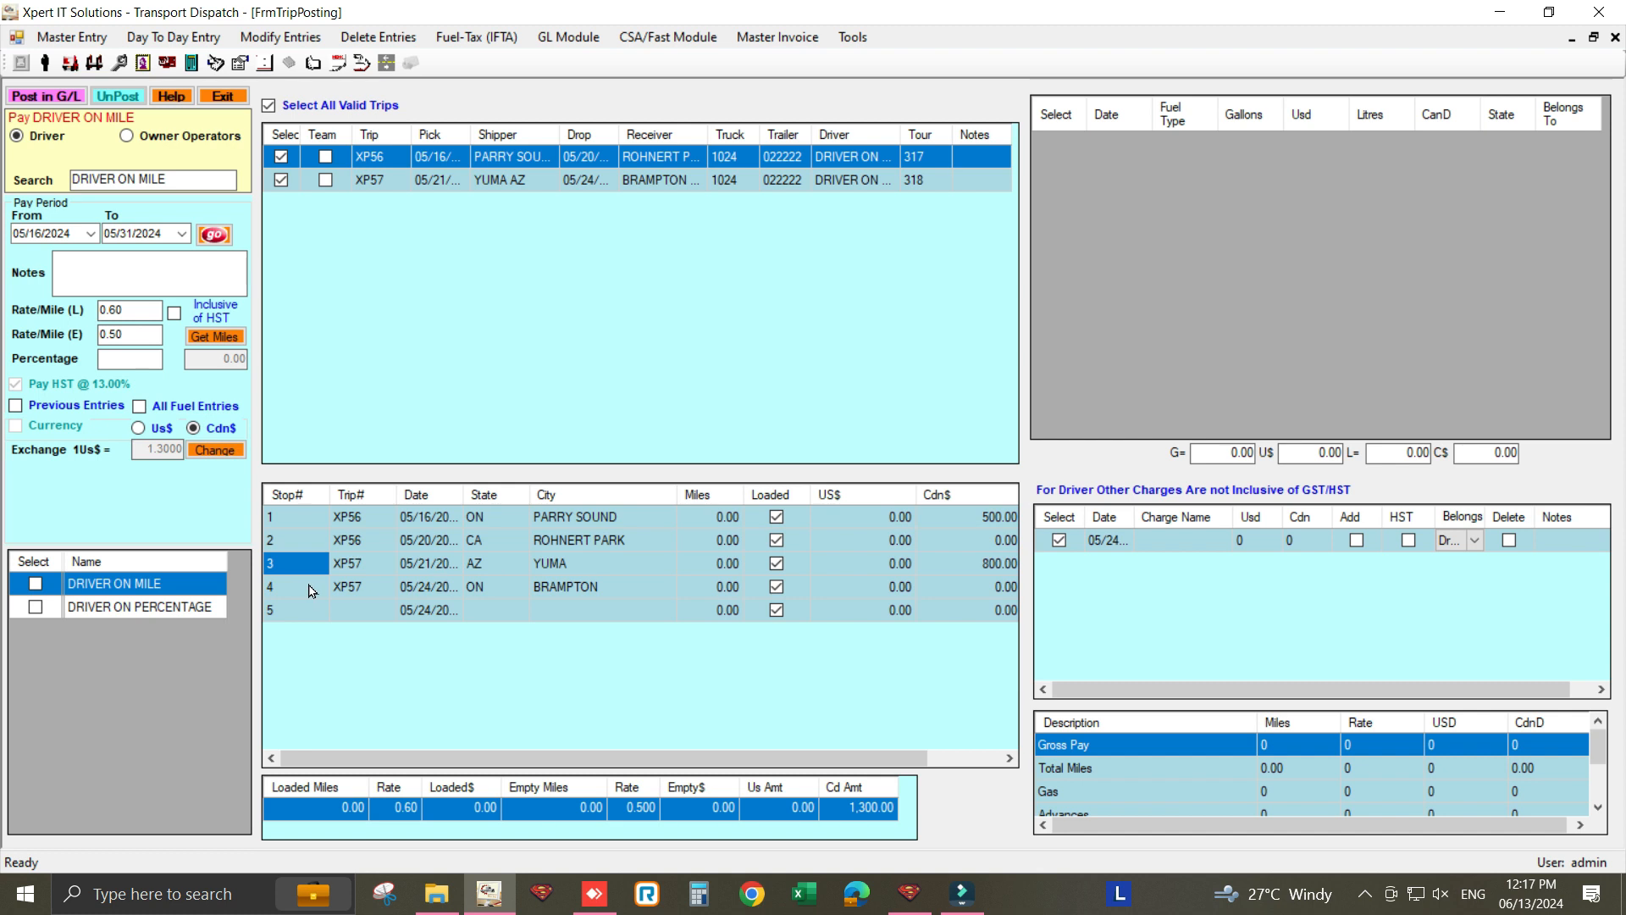
pyautogui.click(281, 591)
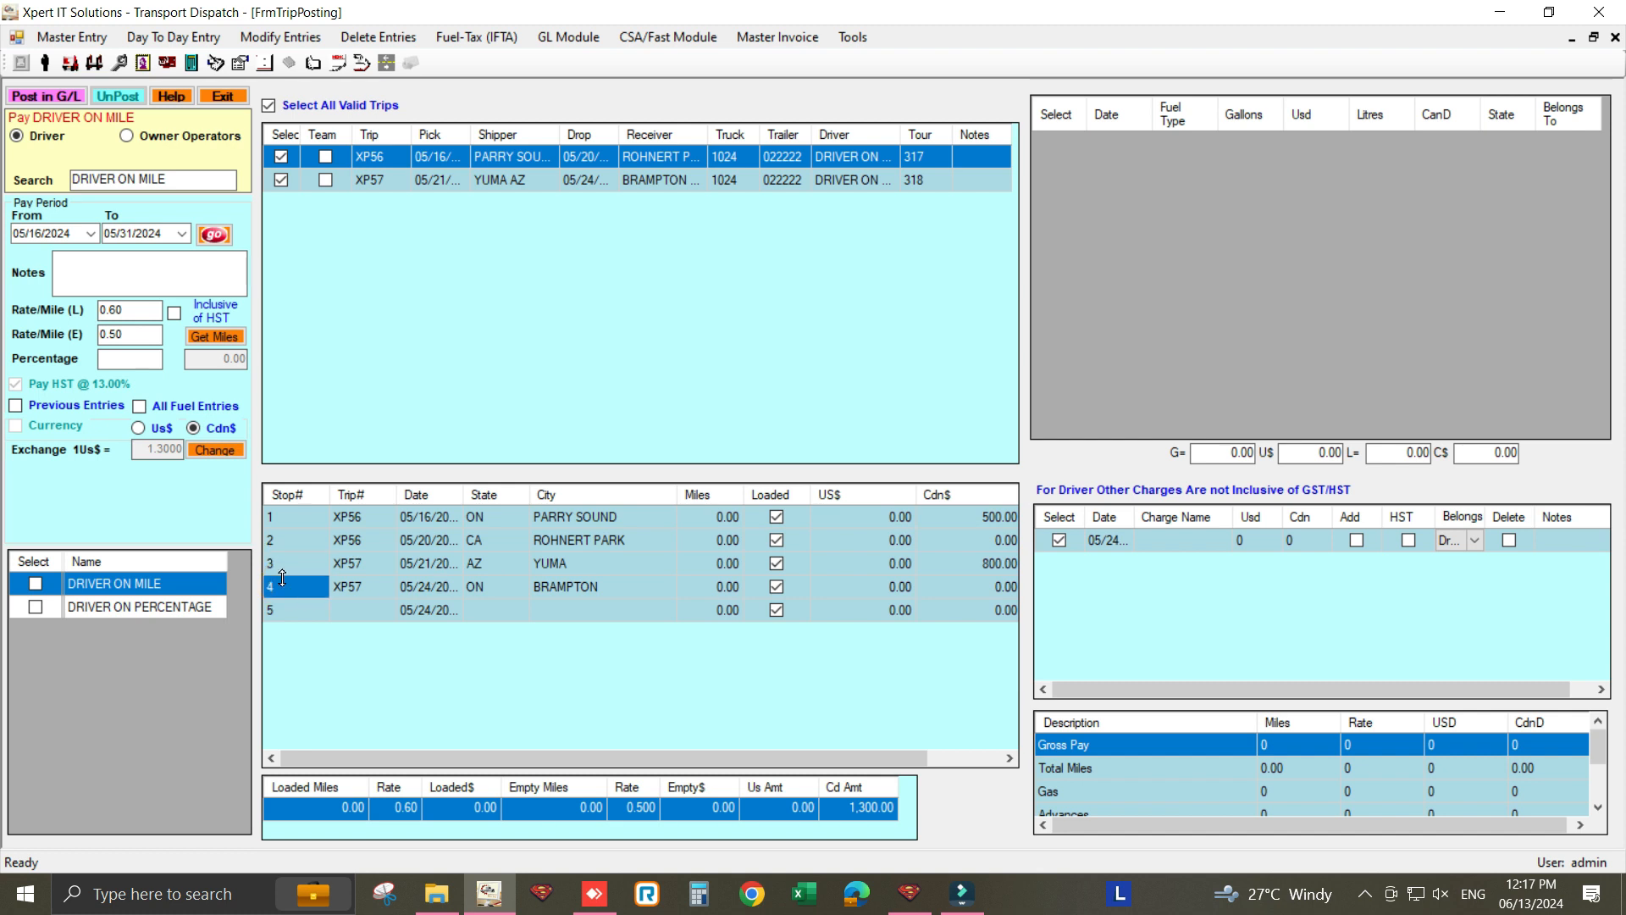
pyautogui.click(287, 562)
pyautogui.press('Return')
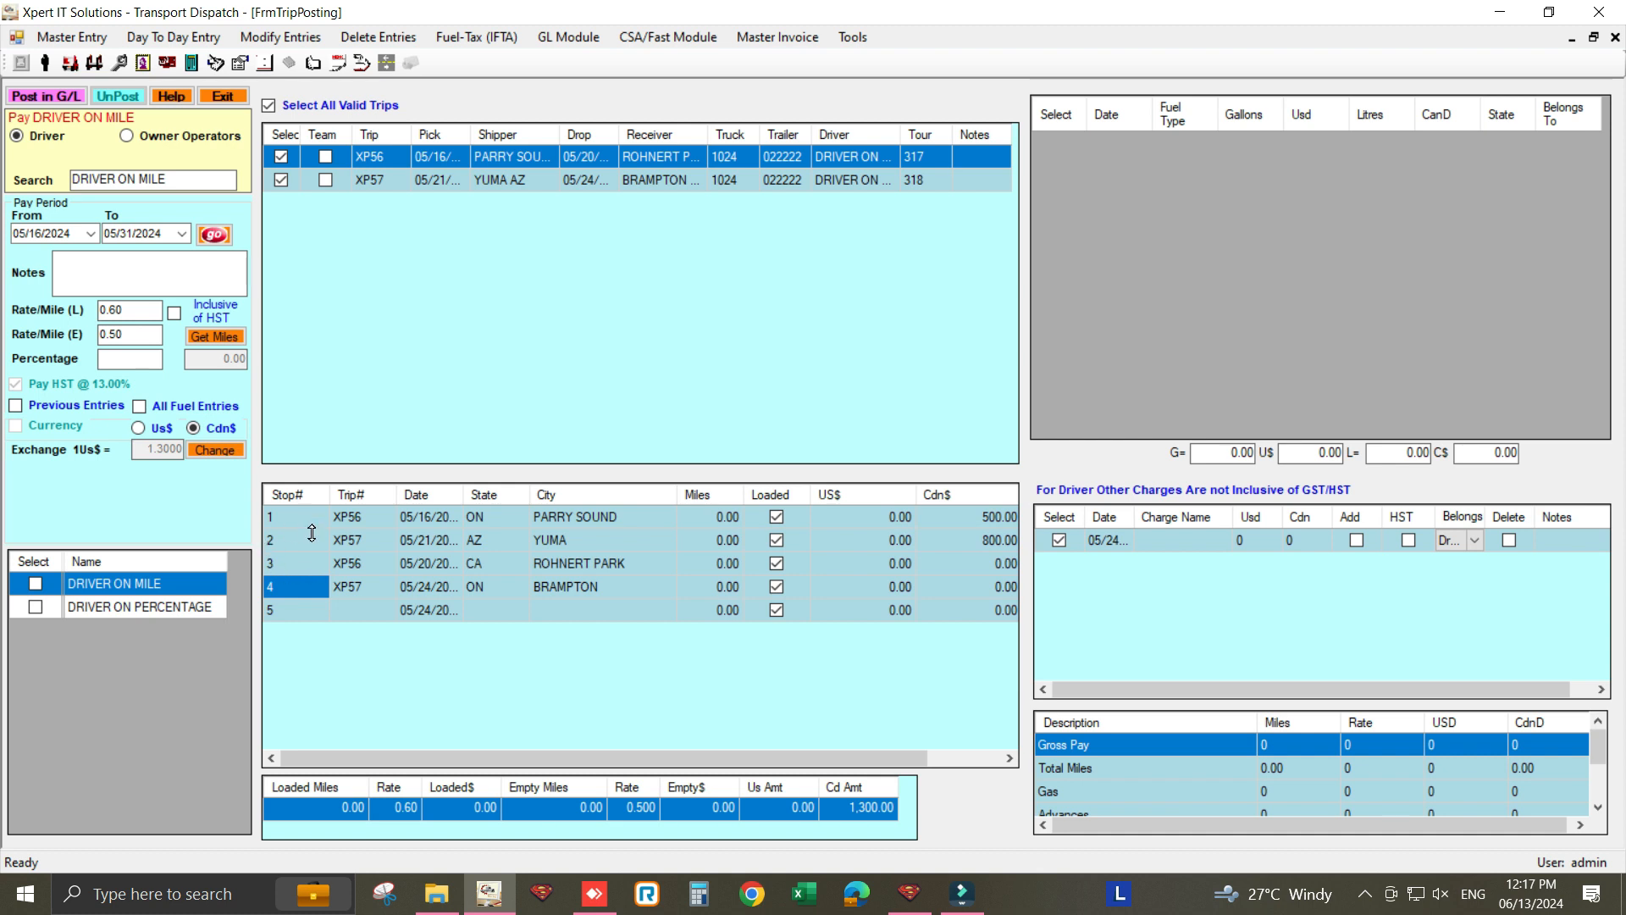
# - Make Rohnert Park stop 2 and enter C as the new stop's state
pyautogui.click(312, 532)
pyautogui.click(284, 564)
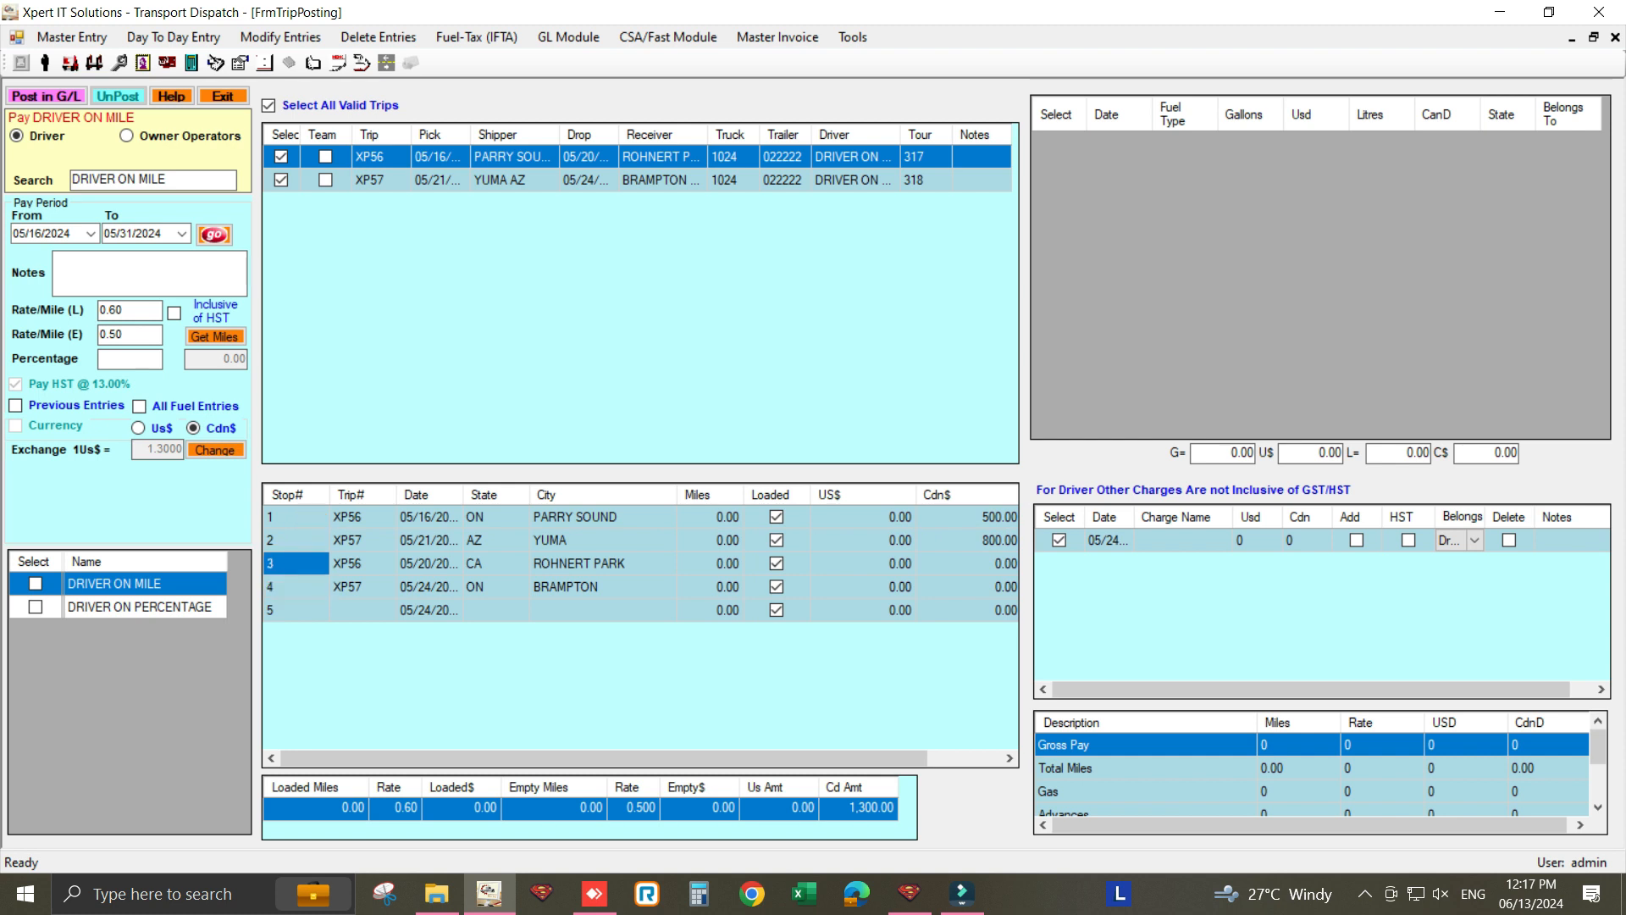
pyautogui.write('2')
pyautogui.press('Return')
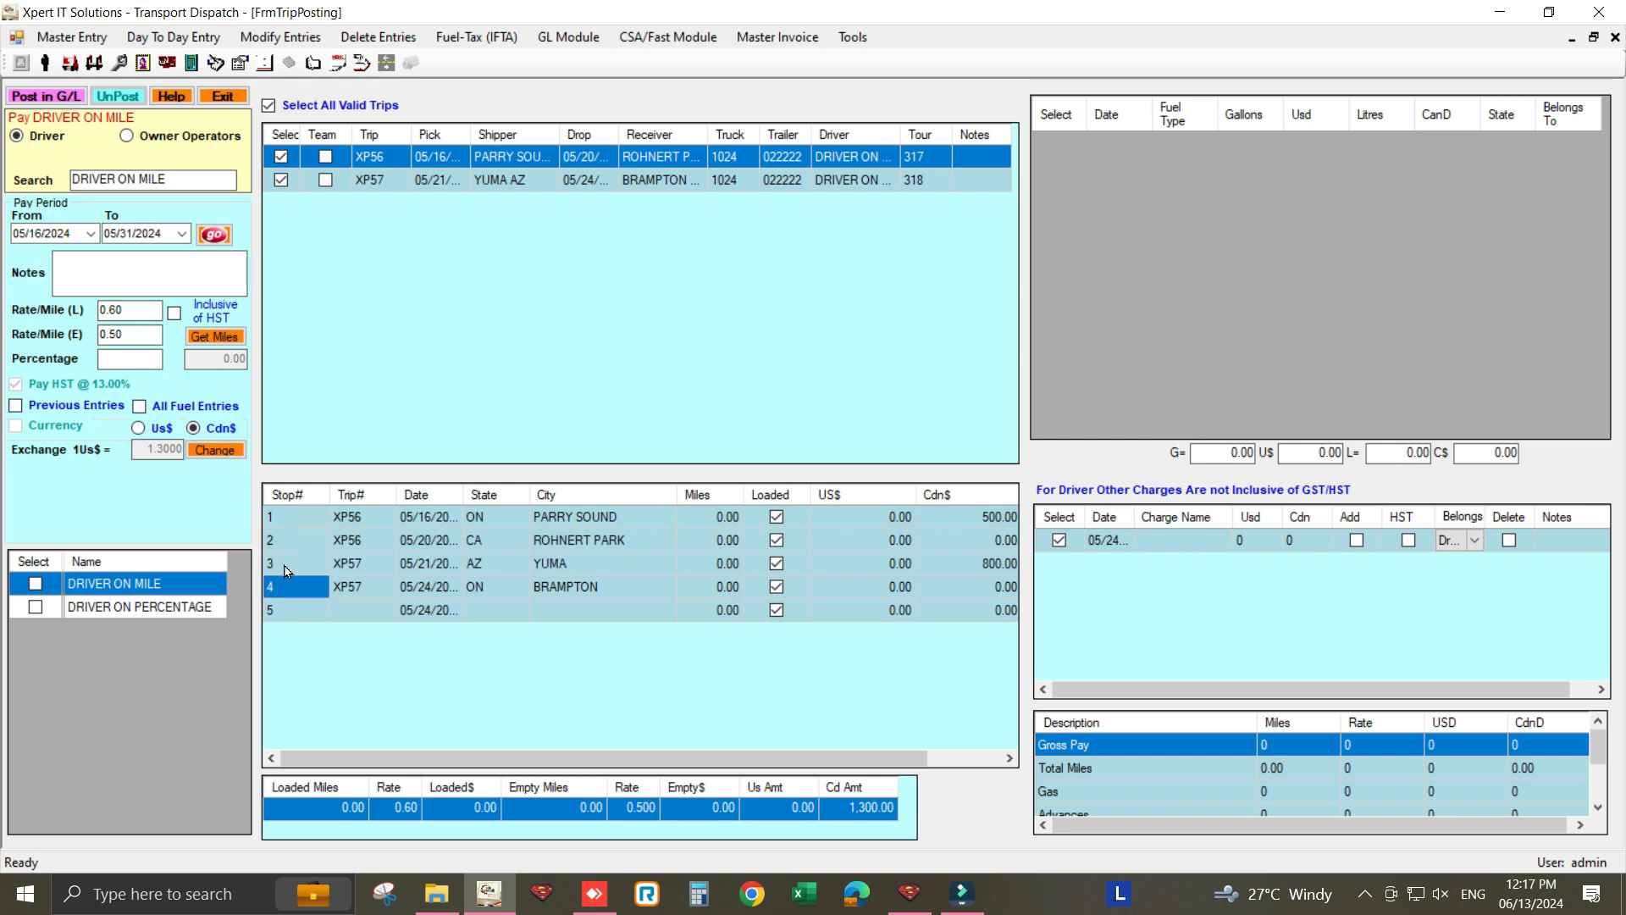
pyautogui.click(494, 612)
pyautogui.click(484, 612)
pyautogui.press('Return')
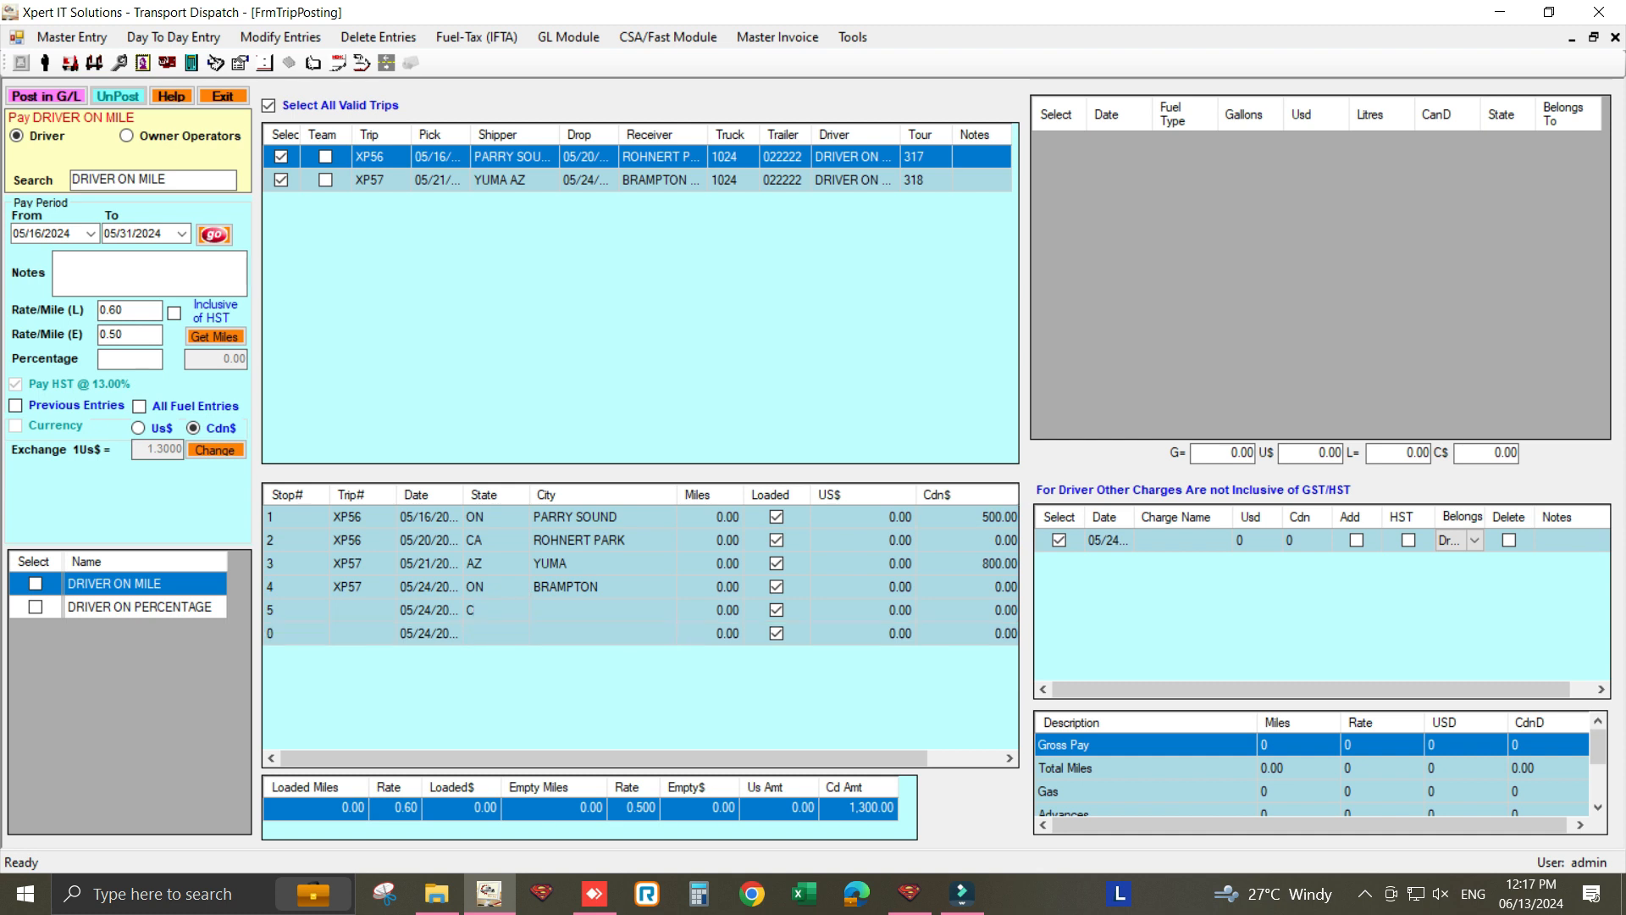
# - Set the new stop's city to LOS ANGELES and make it stop 3 of trip XP56
pyautogui.click(581, 610)
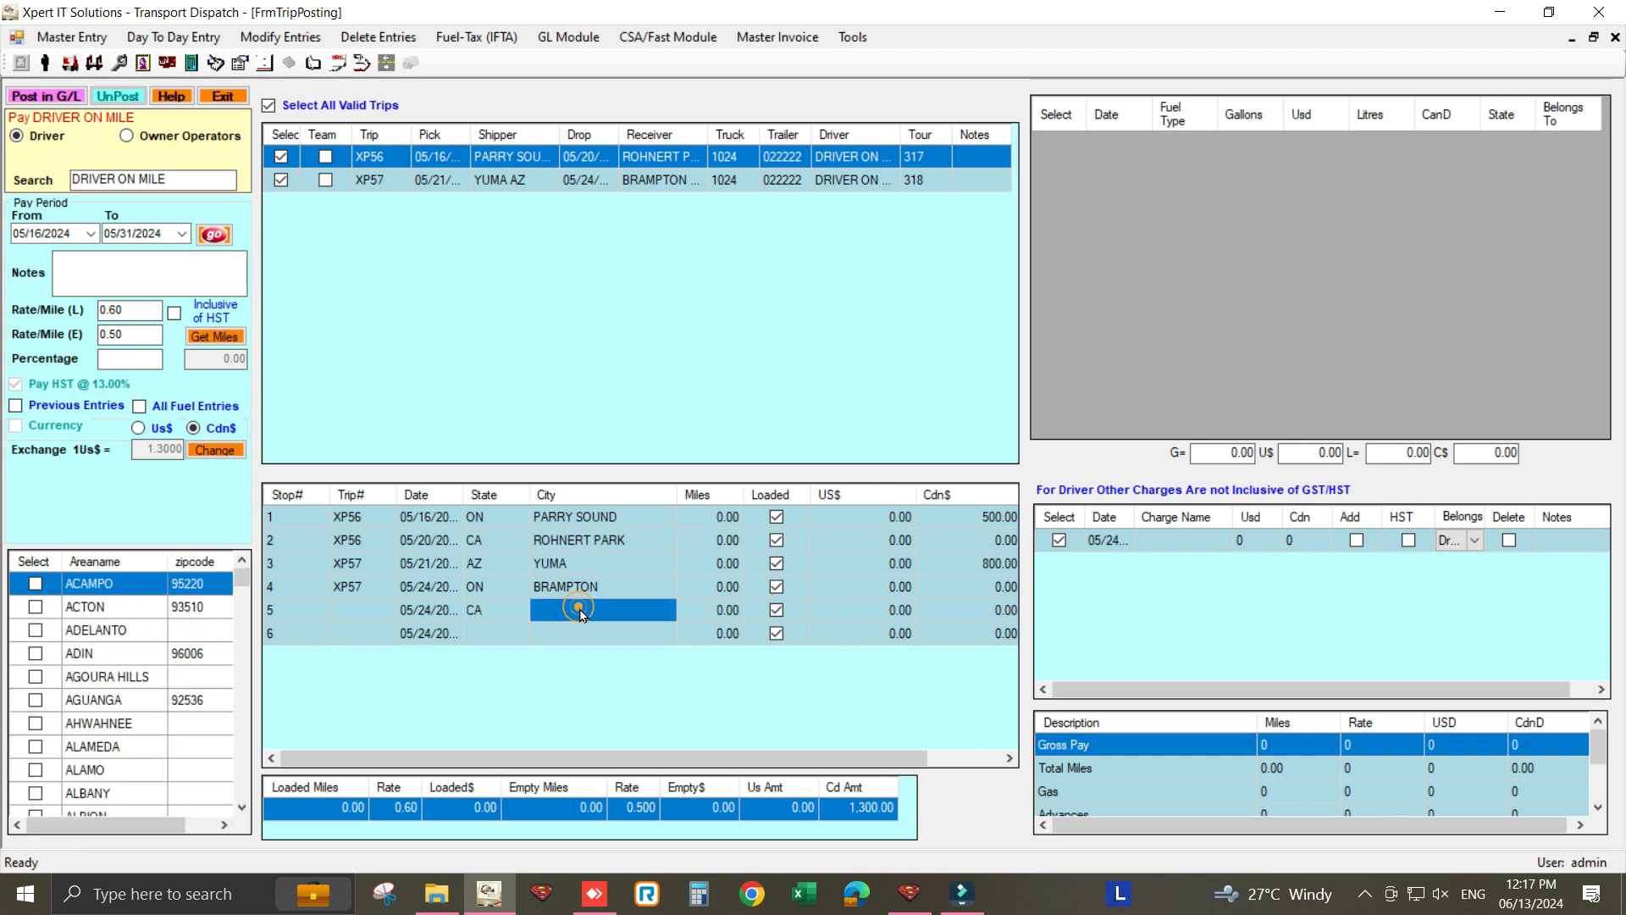
pyautogui.write('LOS')
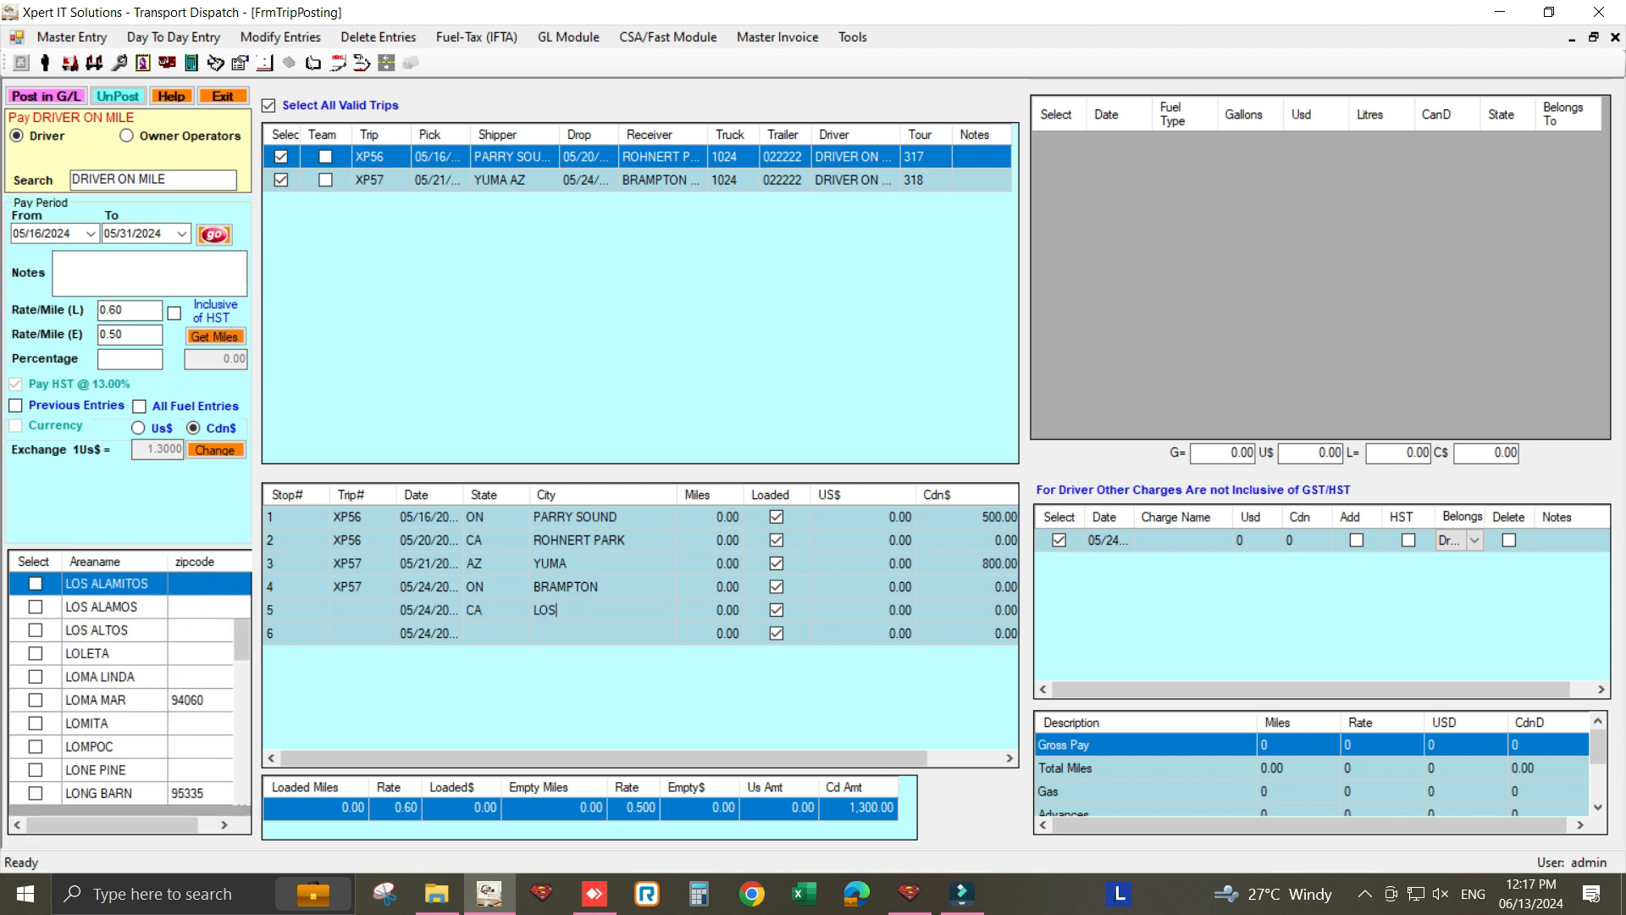
pyautogui.write(' A')
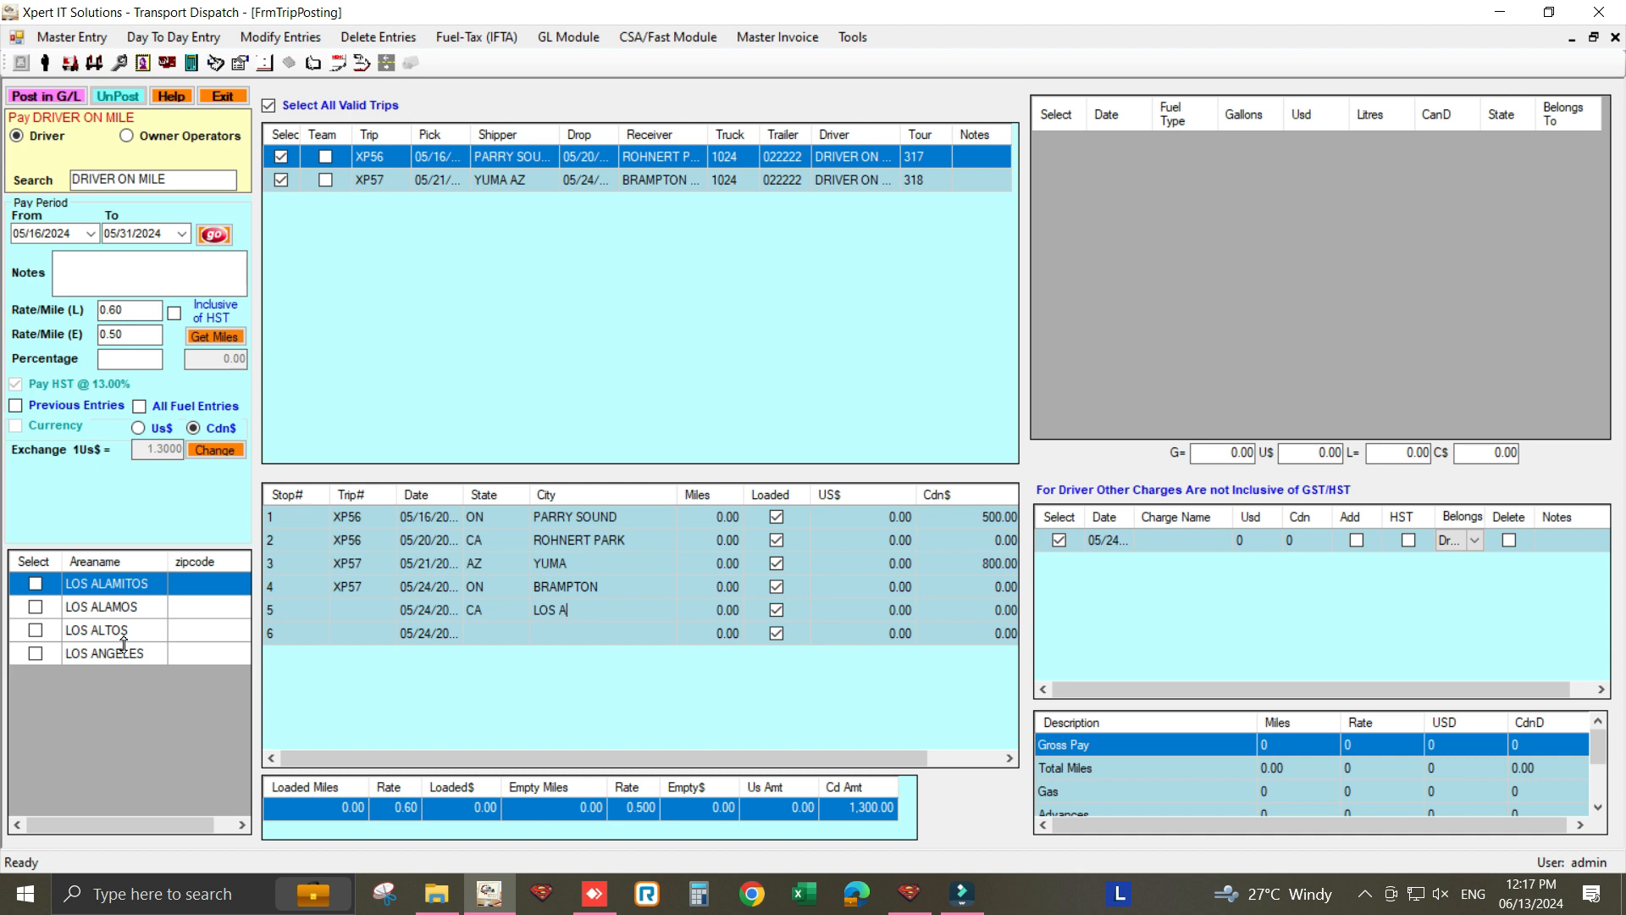
pyautogui.click(139, 650)
pyautogui.click(288, 611)
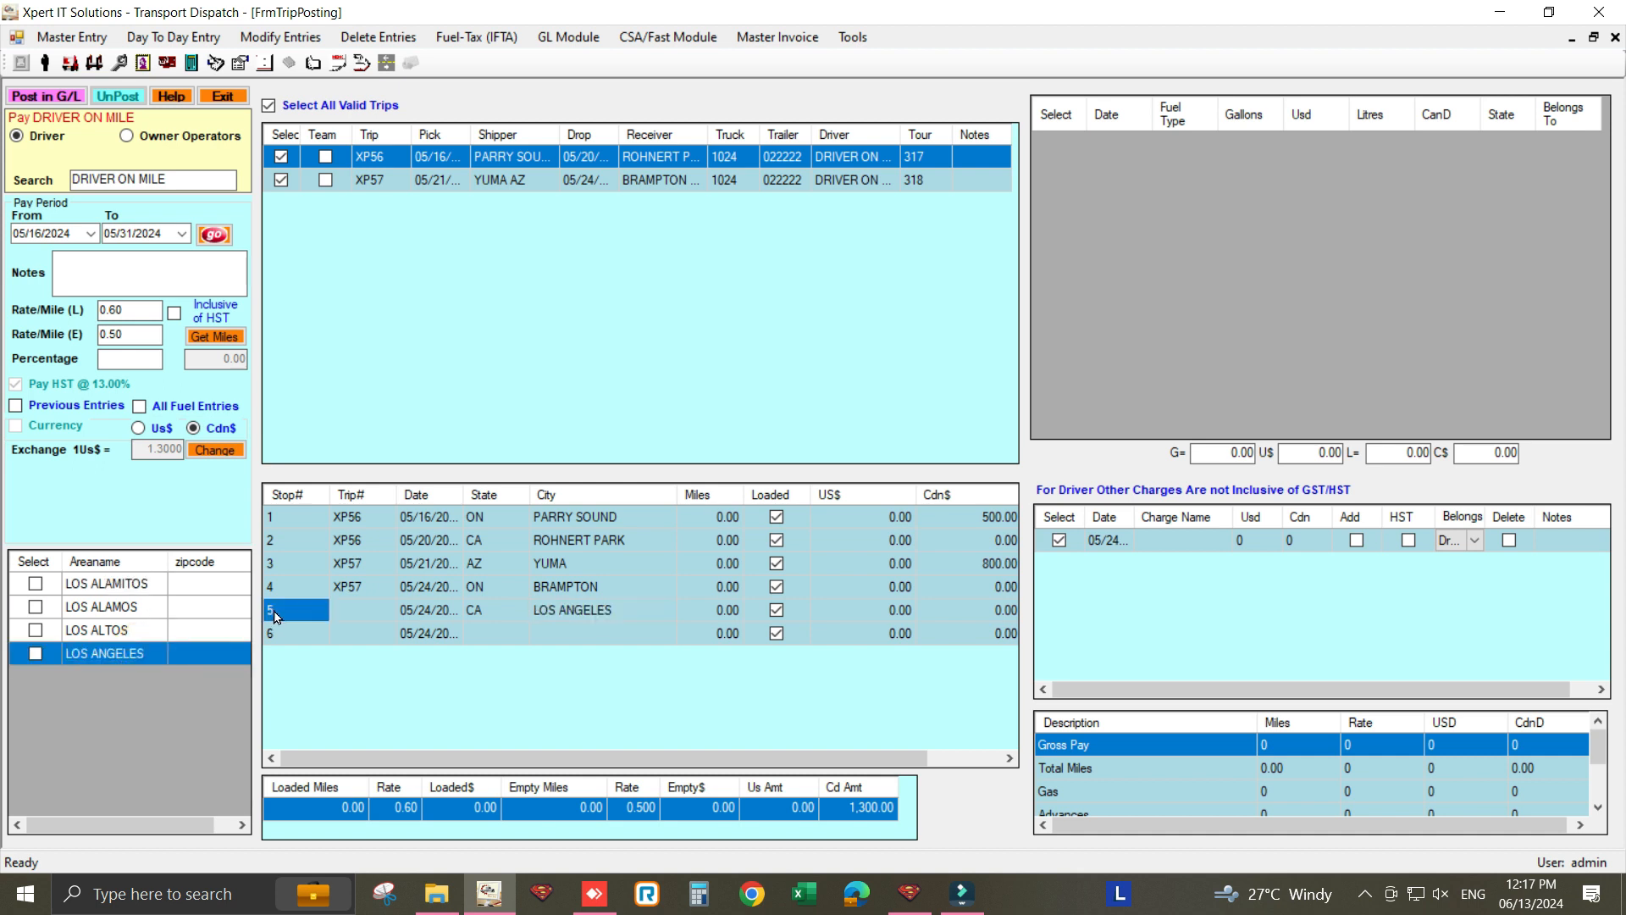
pyautogui.click(285, 612)
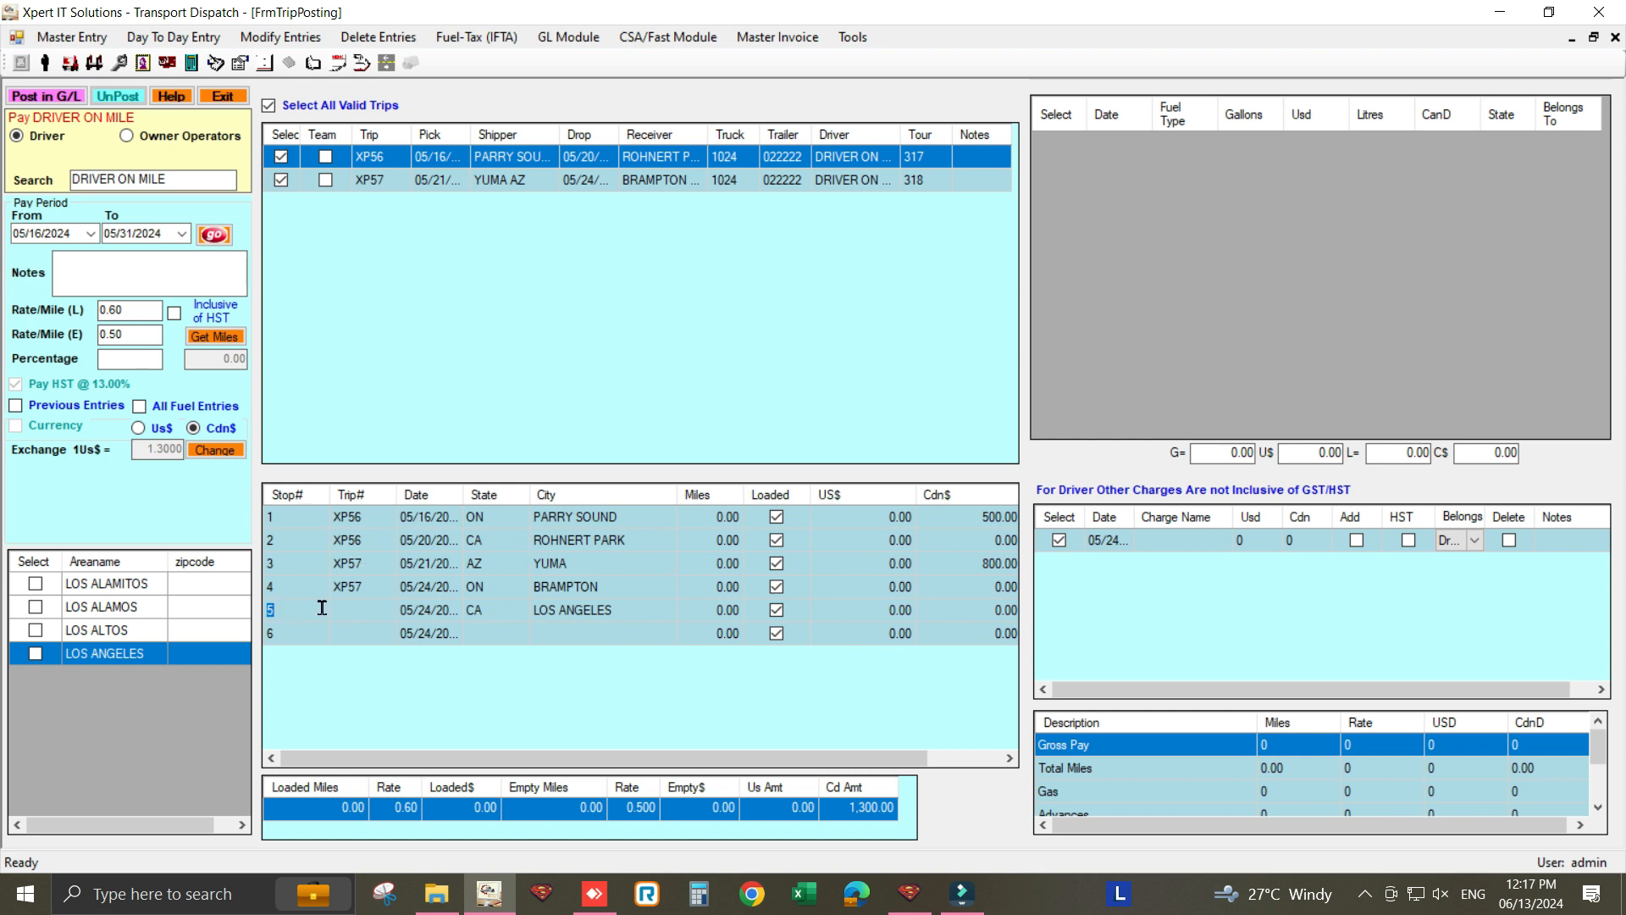
pyautogui.write('3')
pyautogui.press('Return')
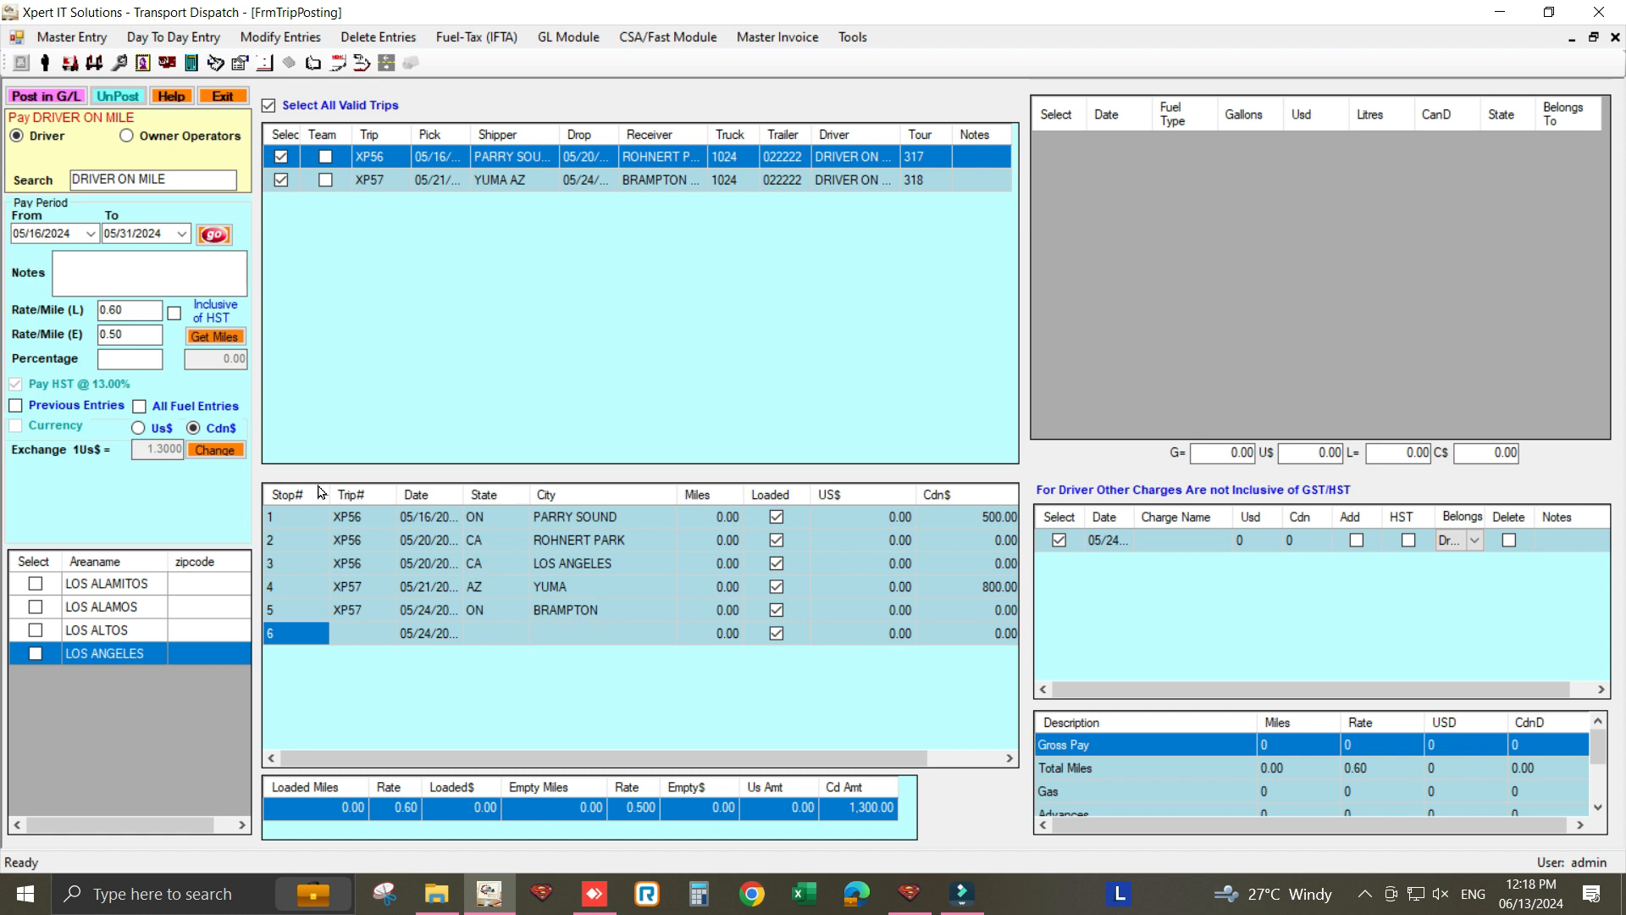
# - Get miles for all stops and count the Los Angeles leg as 428.00 empty miles
pyautogui.click(215, 336)
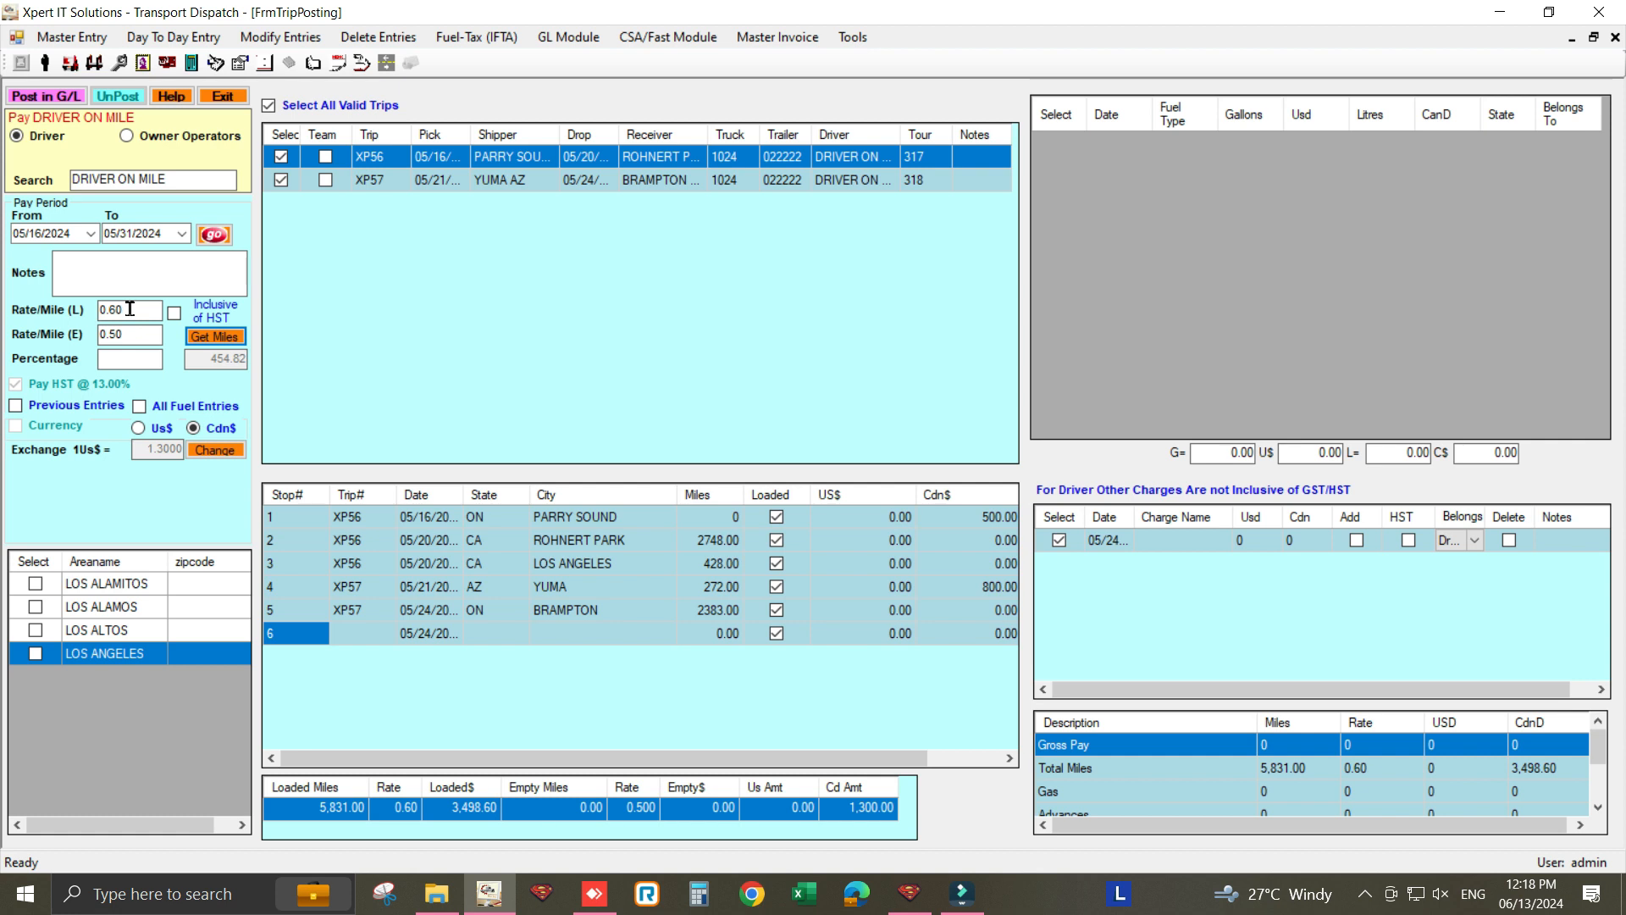
pyautogui.moveTo(127, 310); pyautogui.dragTo(88, 356)
pyautogui.click(719, 544)
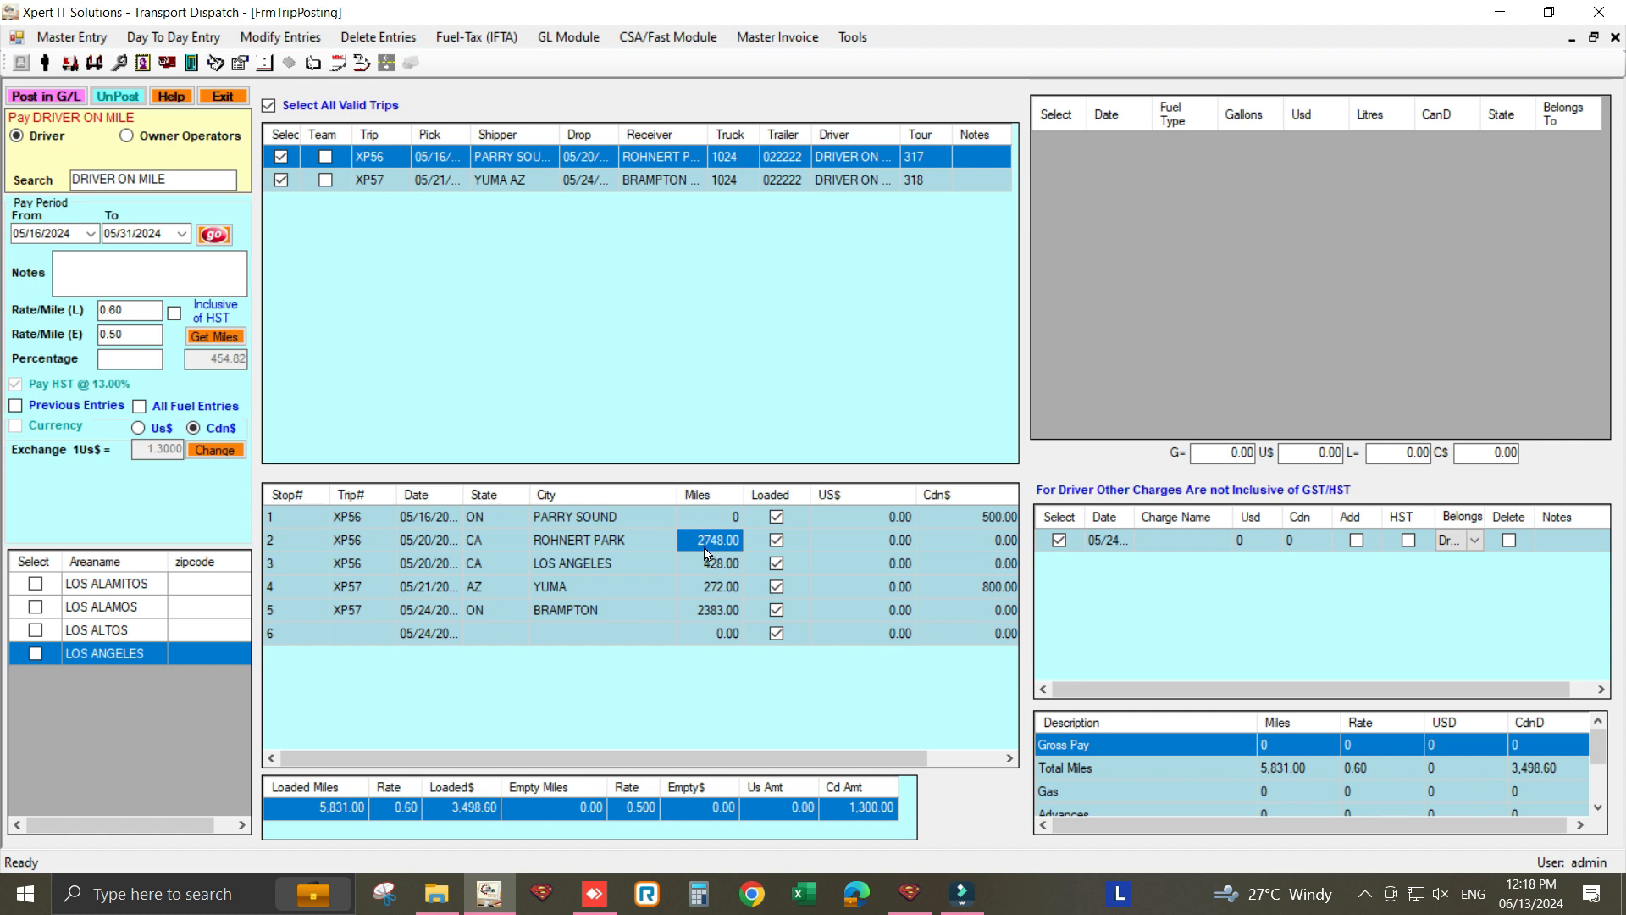
pyautogui.click(705, 566)
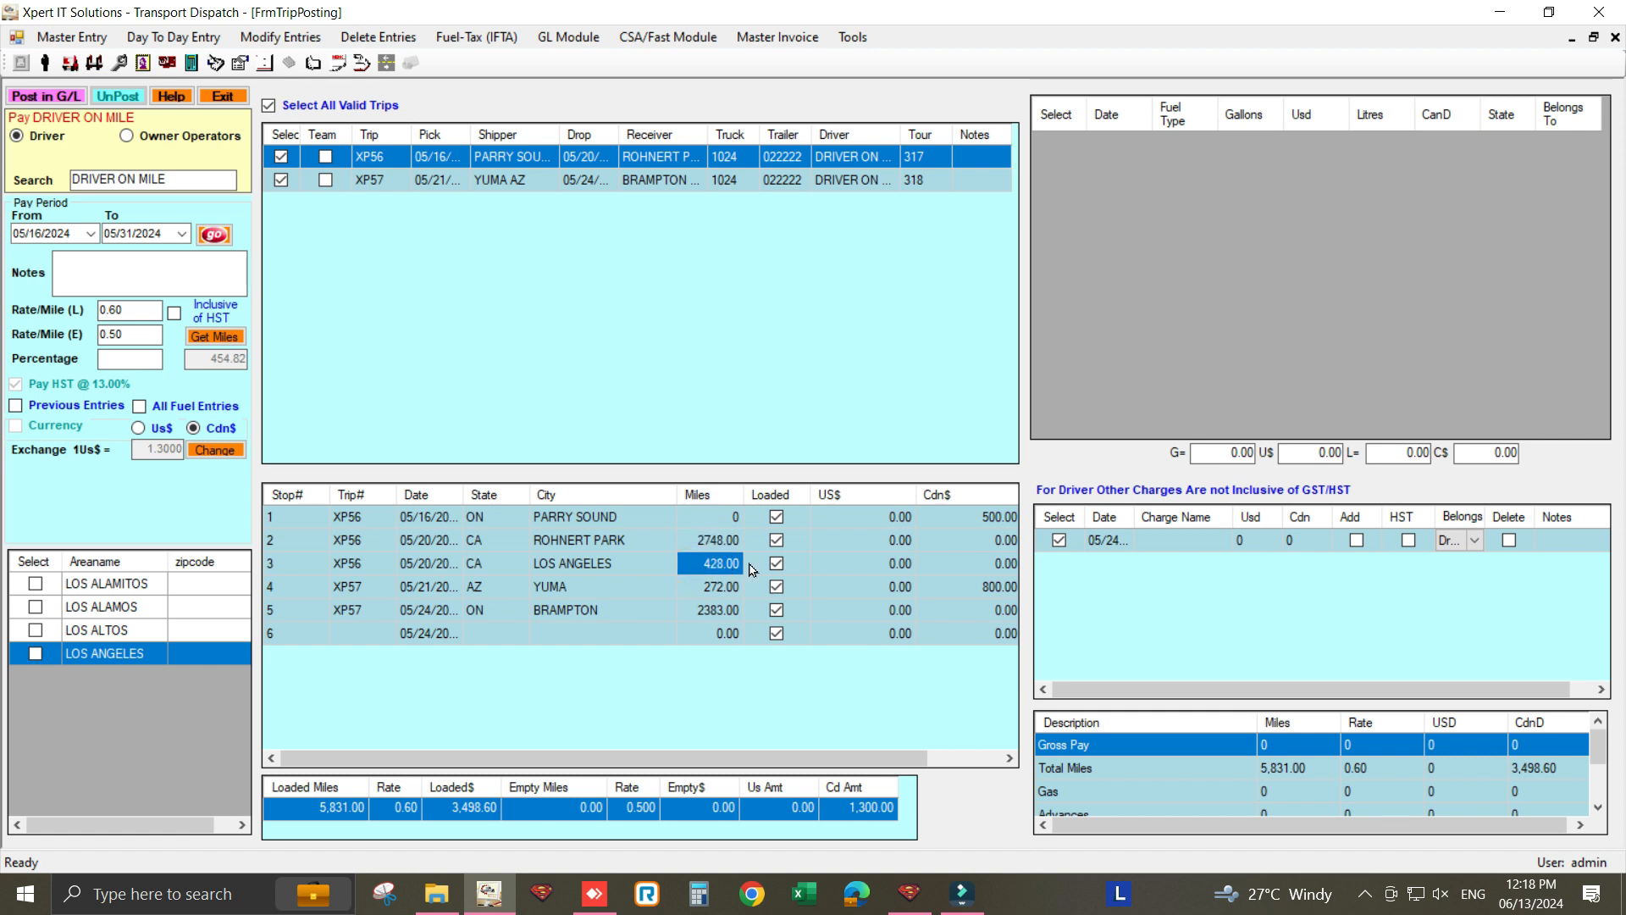
pyautogui.click(778, 564)
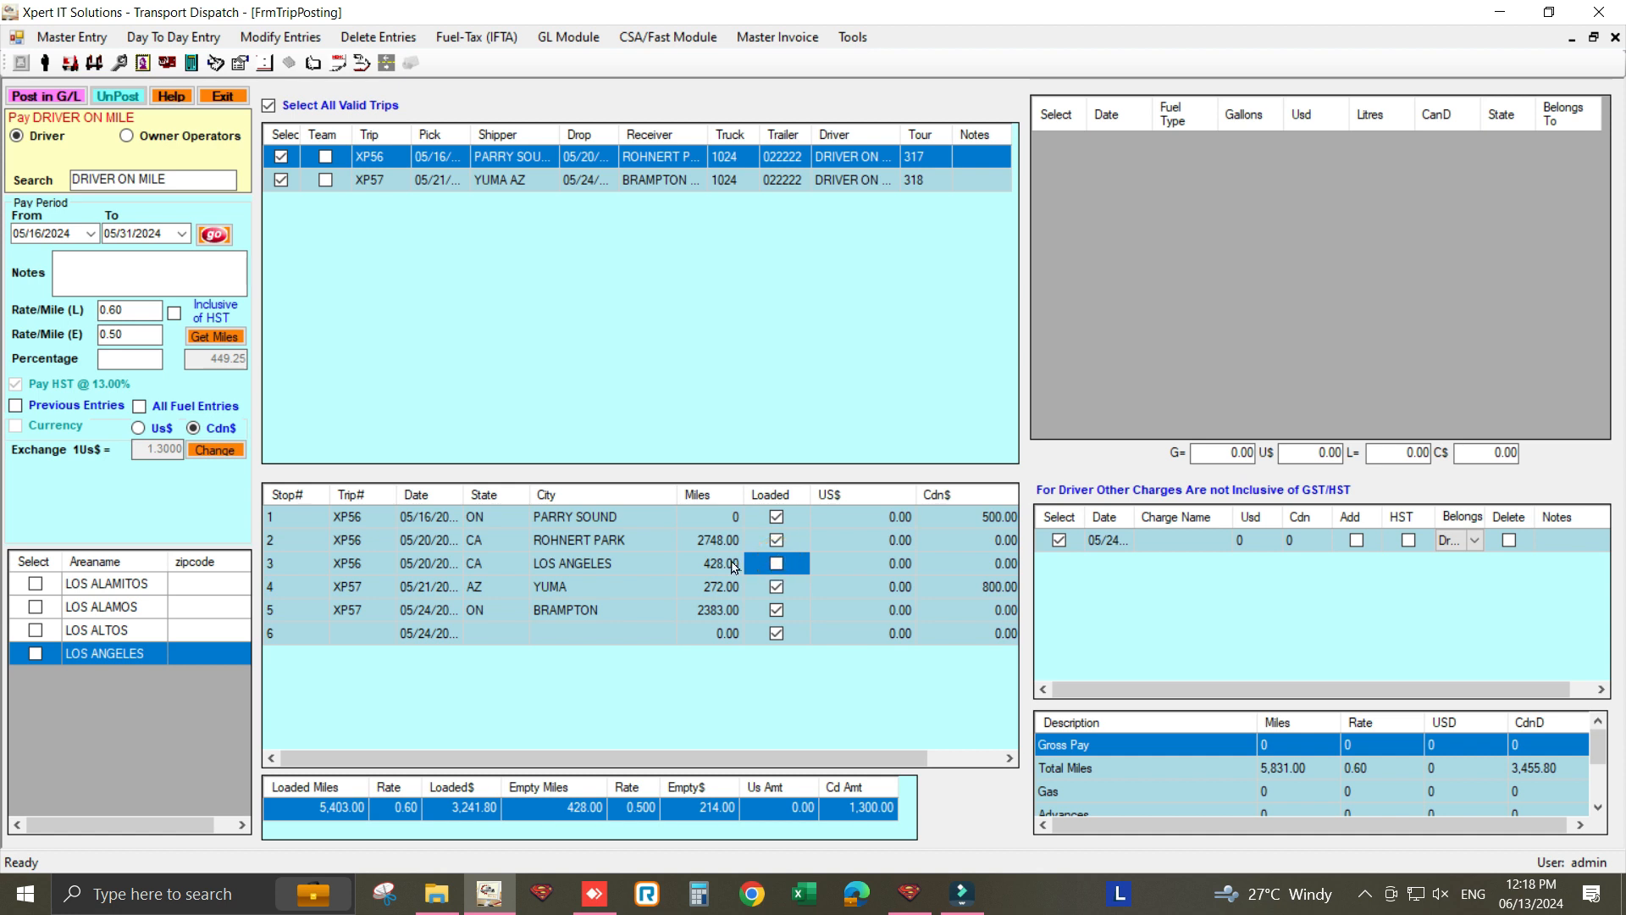
# - Mark the Yuma leg as empty, making 700.00 empty and 5,131.00 loaded miles
pyautogui.click(724, 566)
pyautogui.click(721, 593)
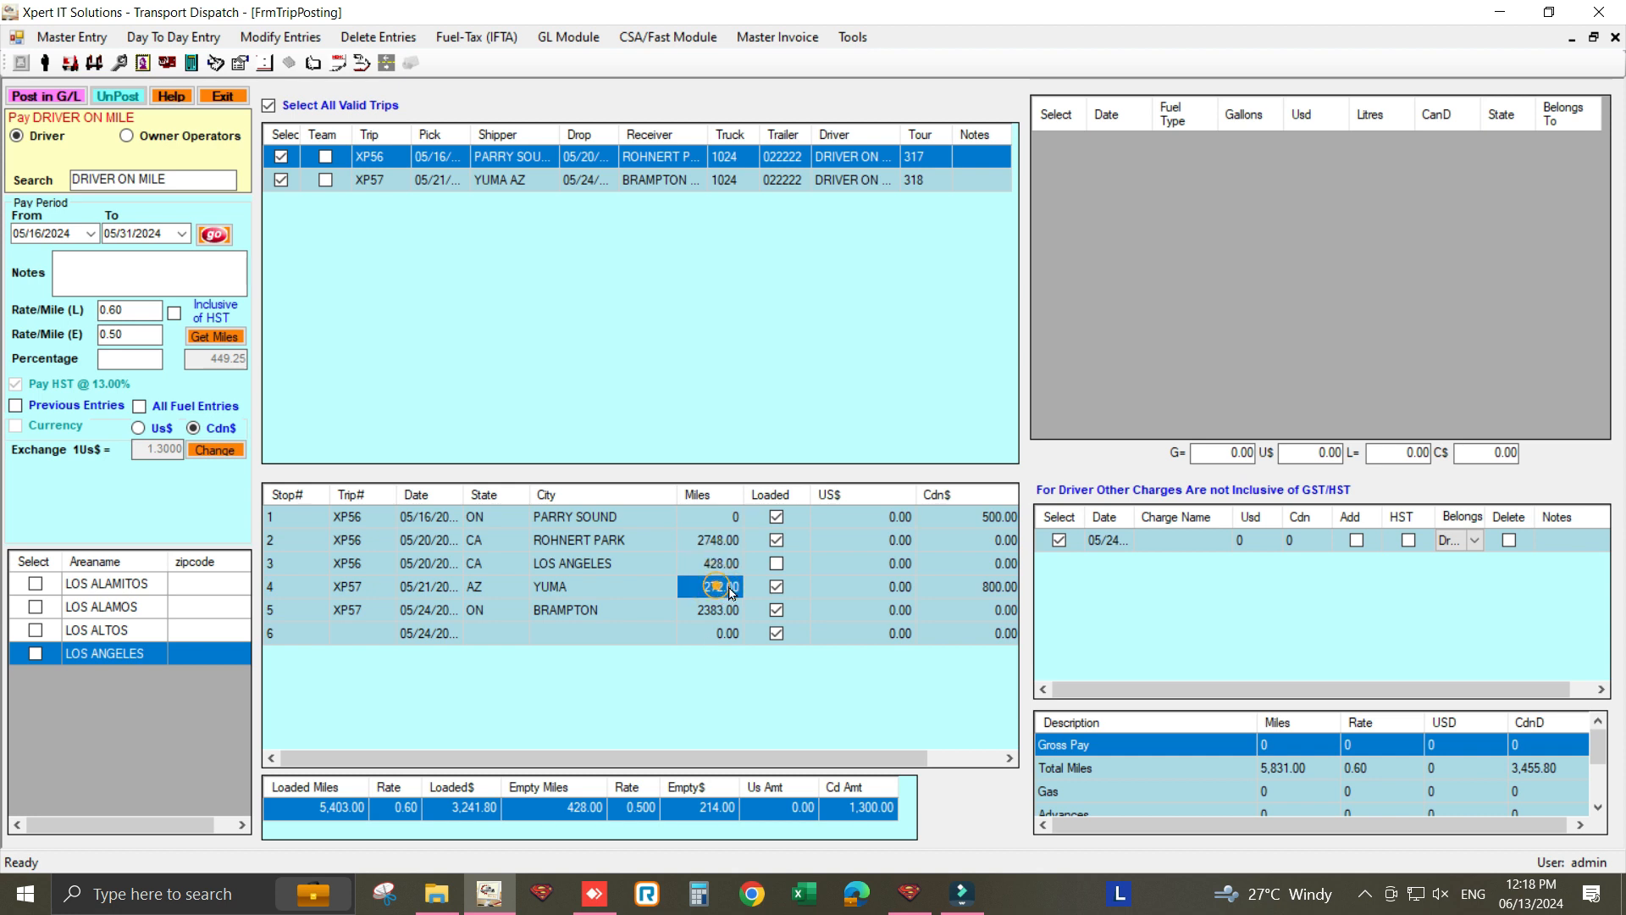
pyautogui.click(776, 586)
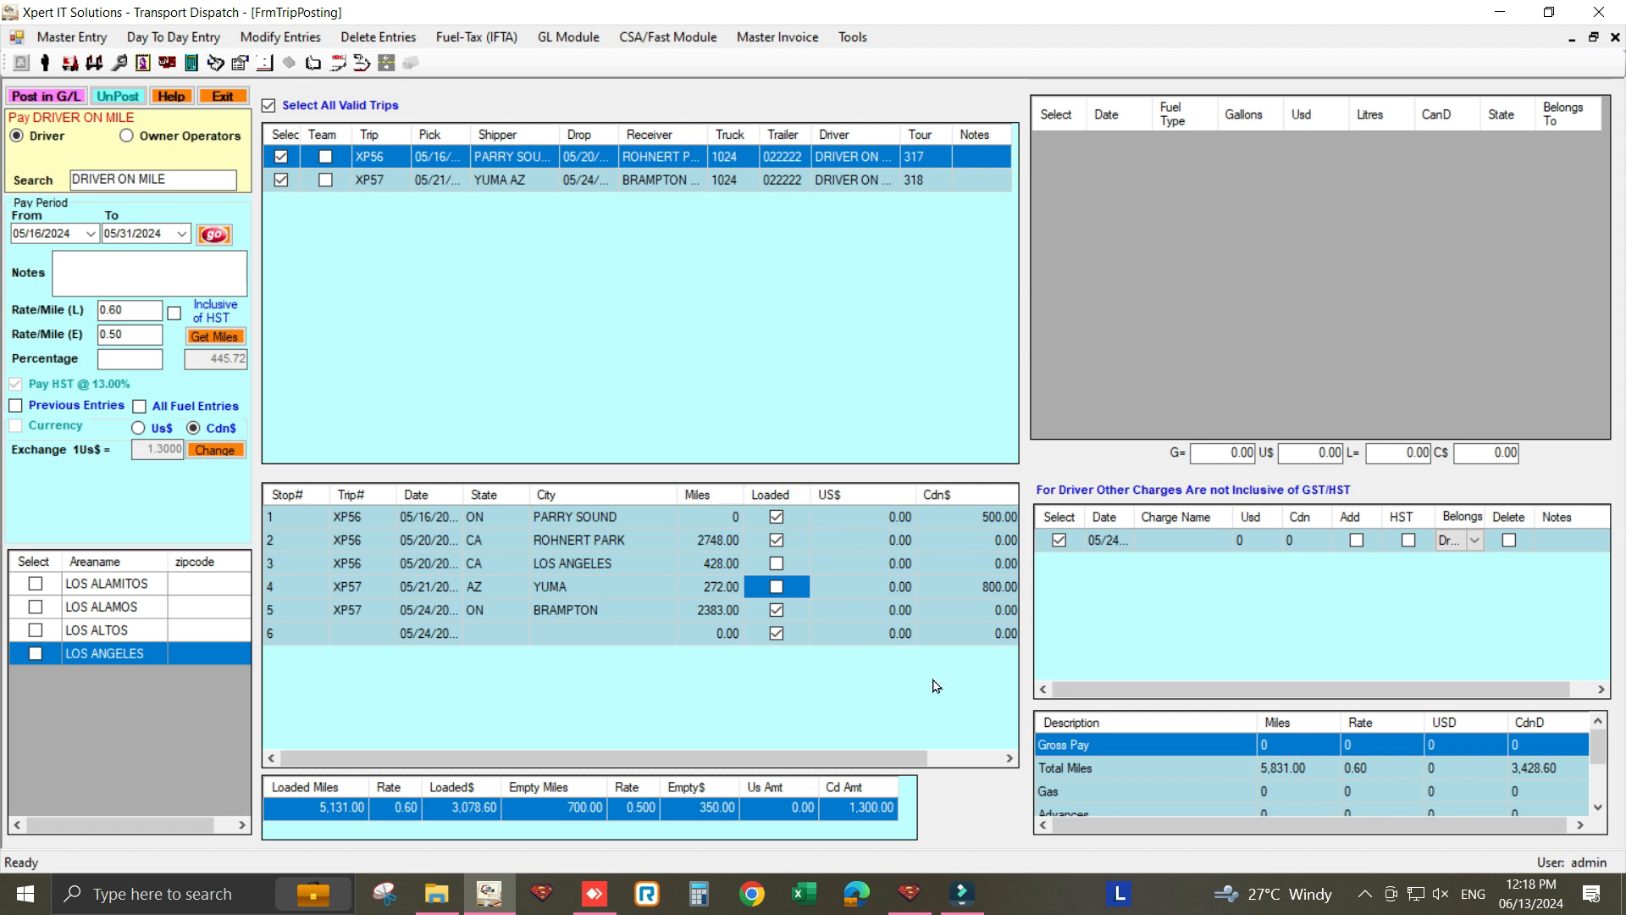
pyautogui.click(1156, 541)
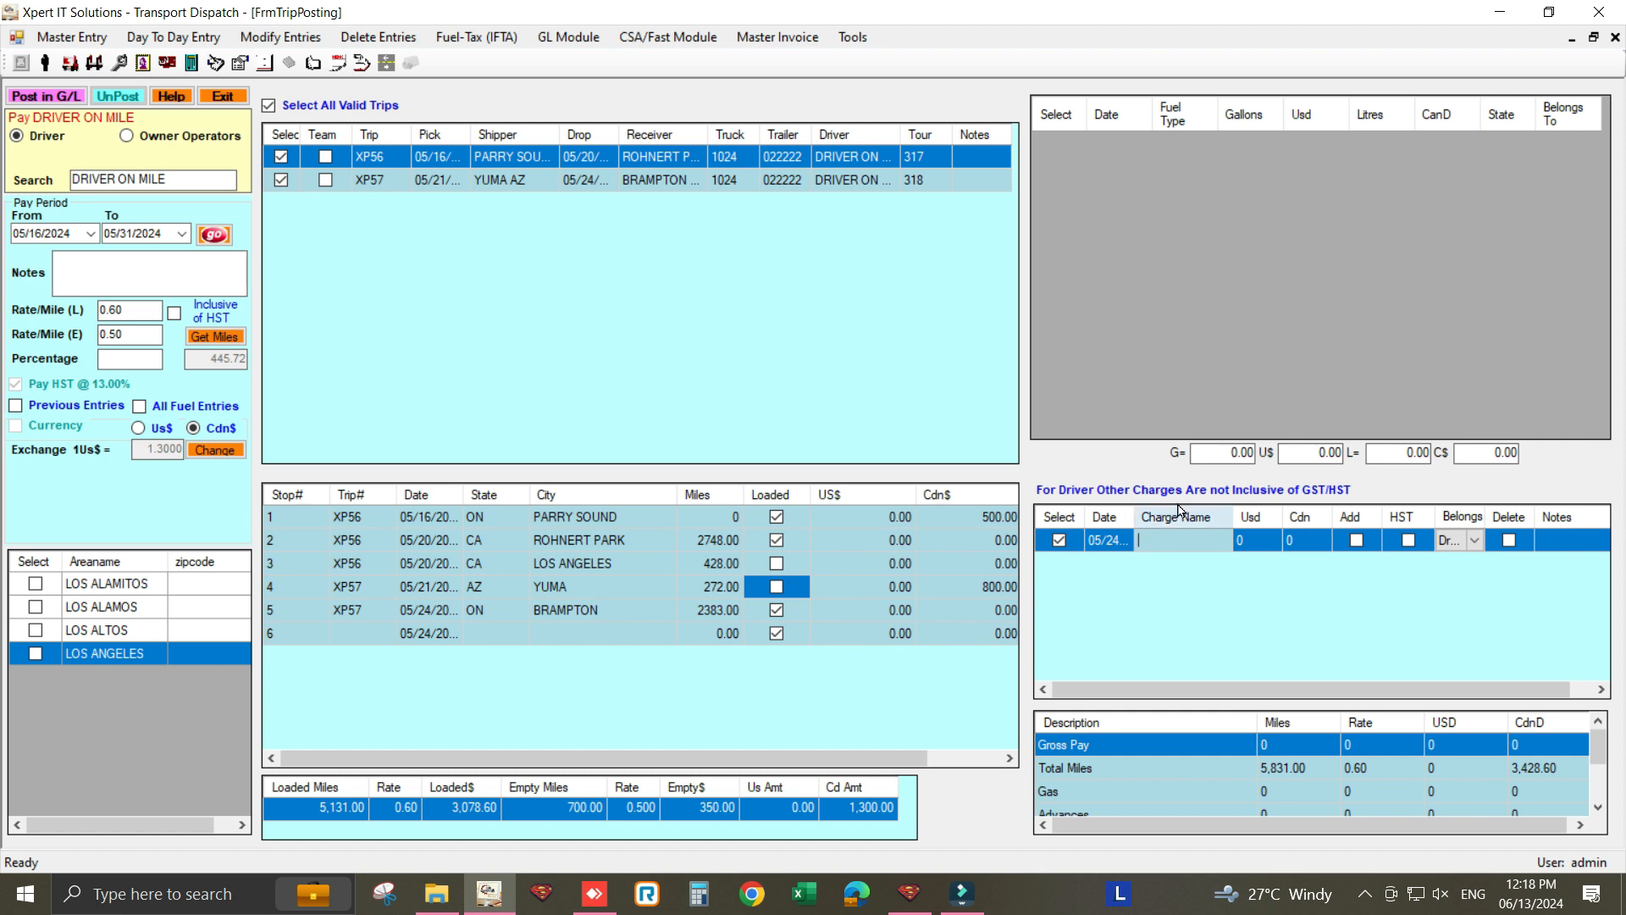
# - Add a 60 Cdn WAITING TIME driver charge with the note 'TRIP XP56'
pyautogui.click(1145, 541)
pyautogui.write('WAITING TIME')
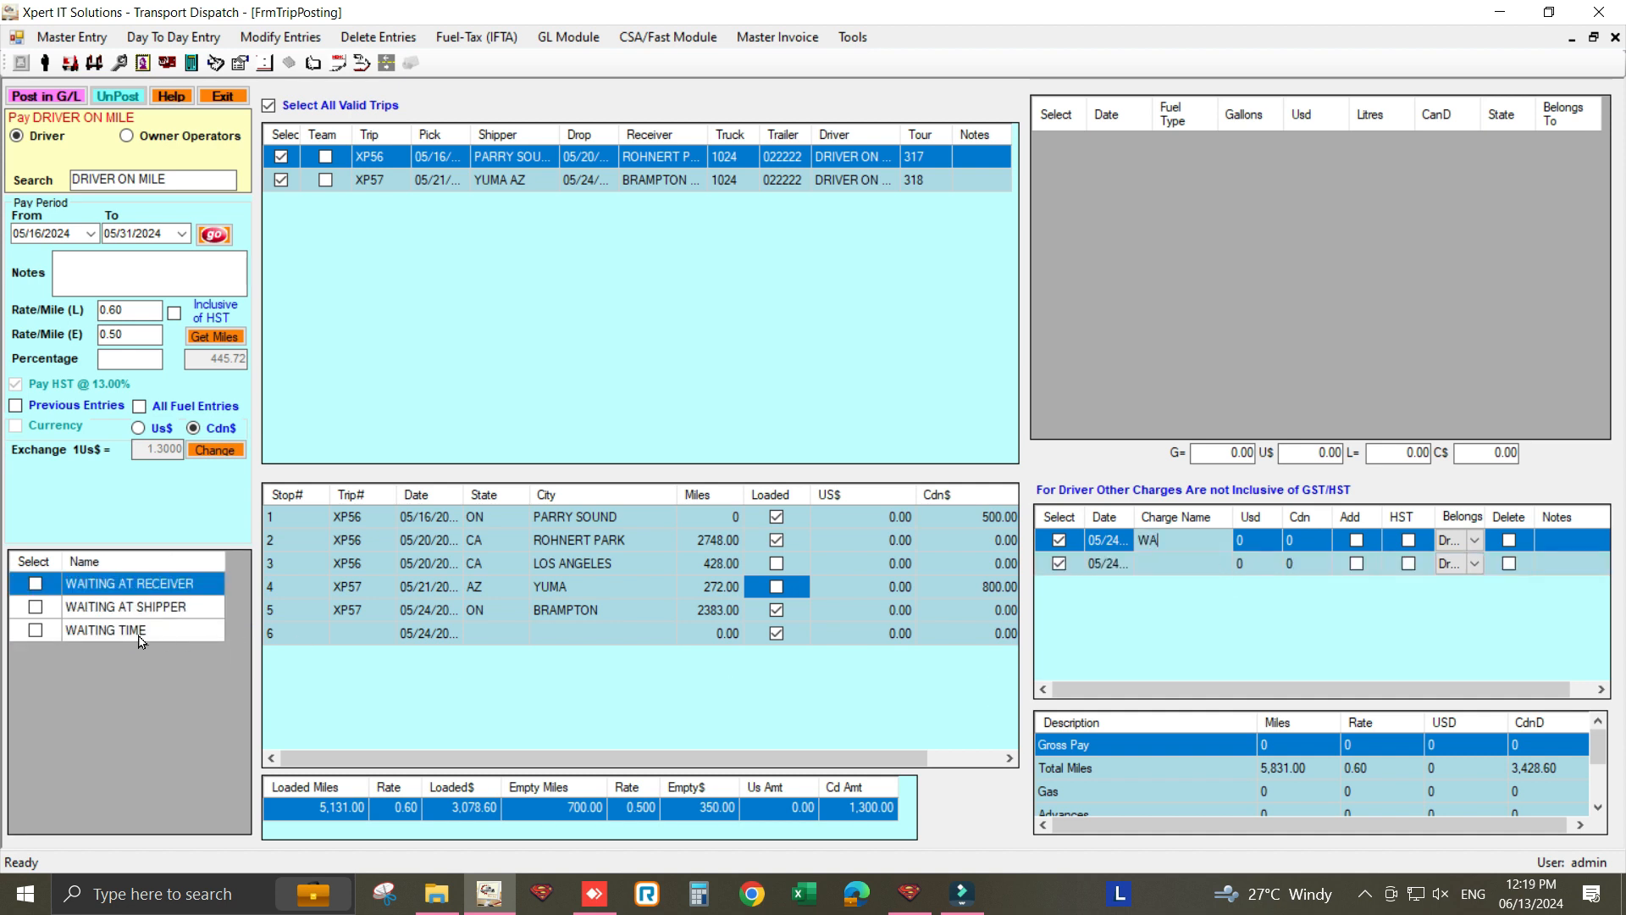
pyautogui.click(140, 634)
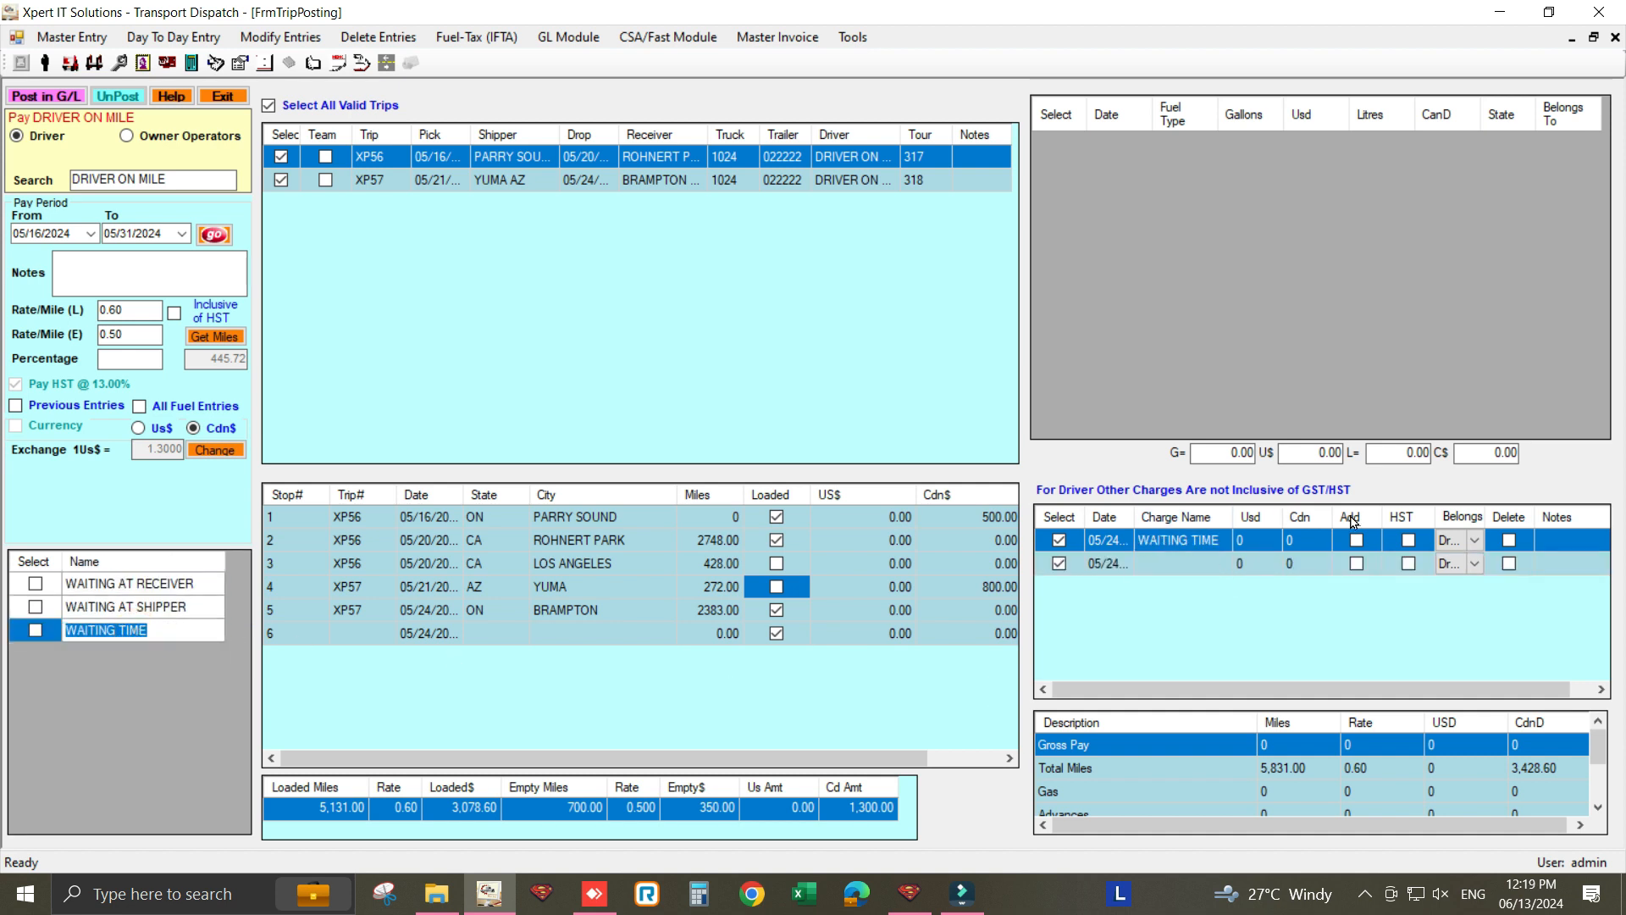
pyautogui.click(1296, 540)
pyautogui.write('6')
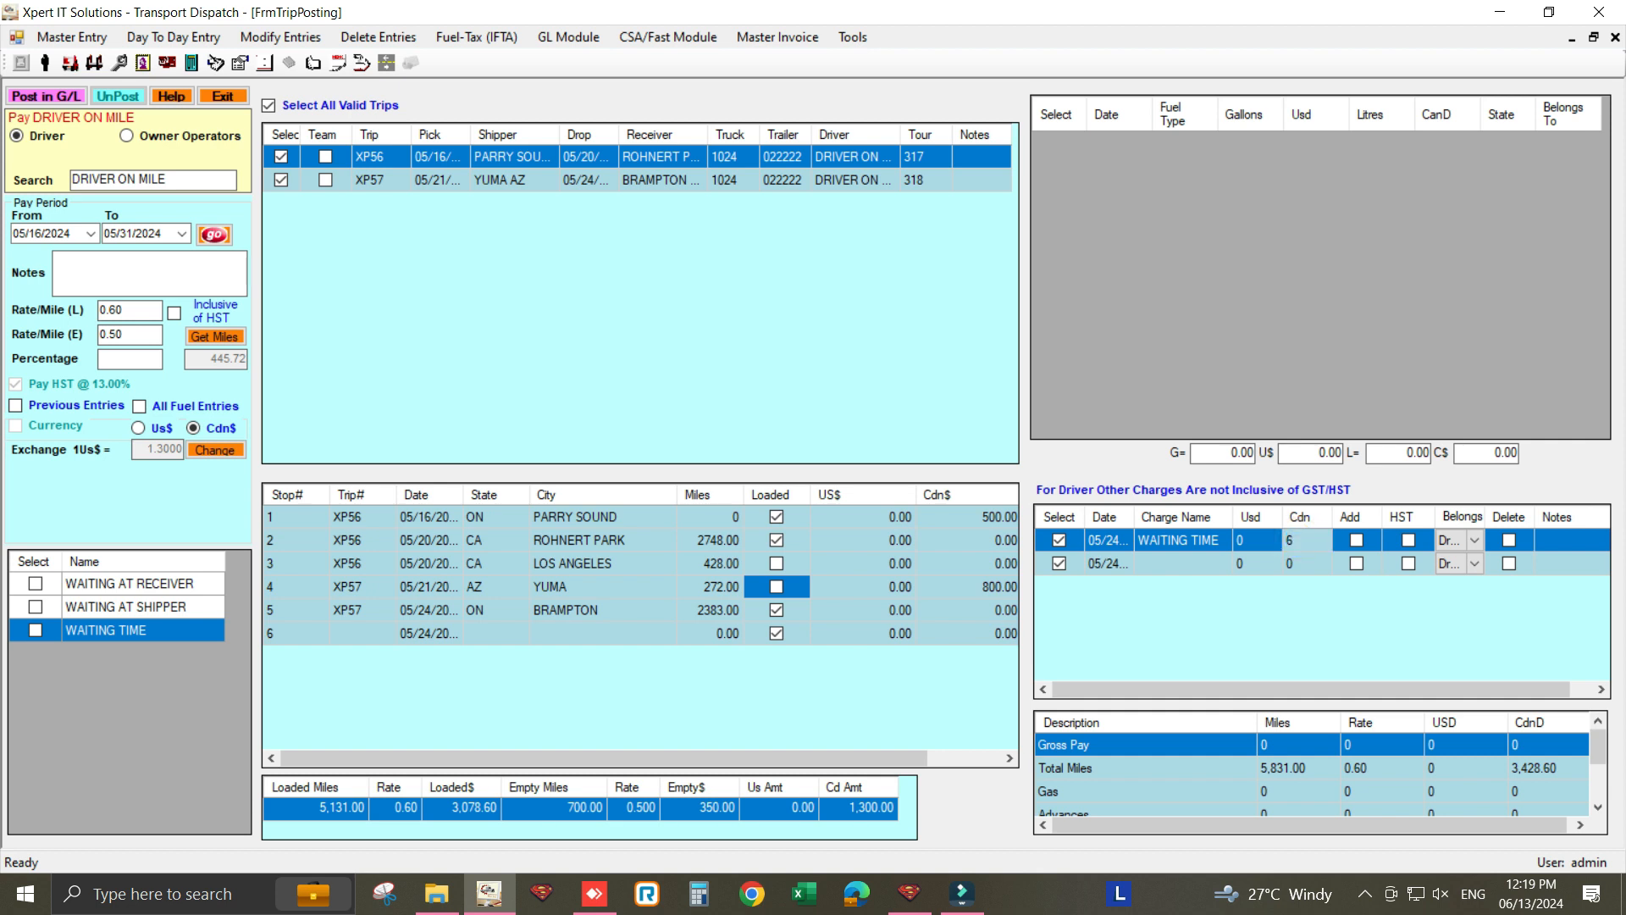
pyautogui.click(1358, 543)
pyautogui.click(1411, 542)
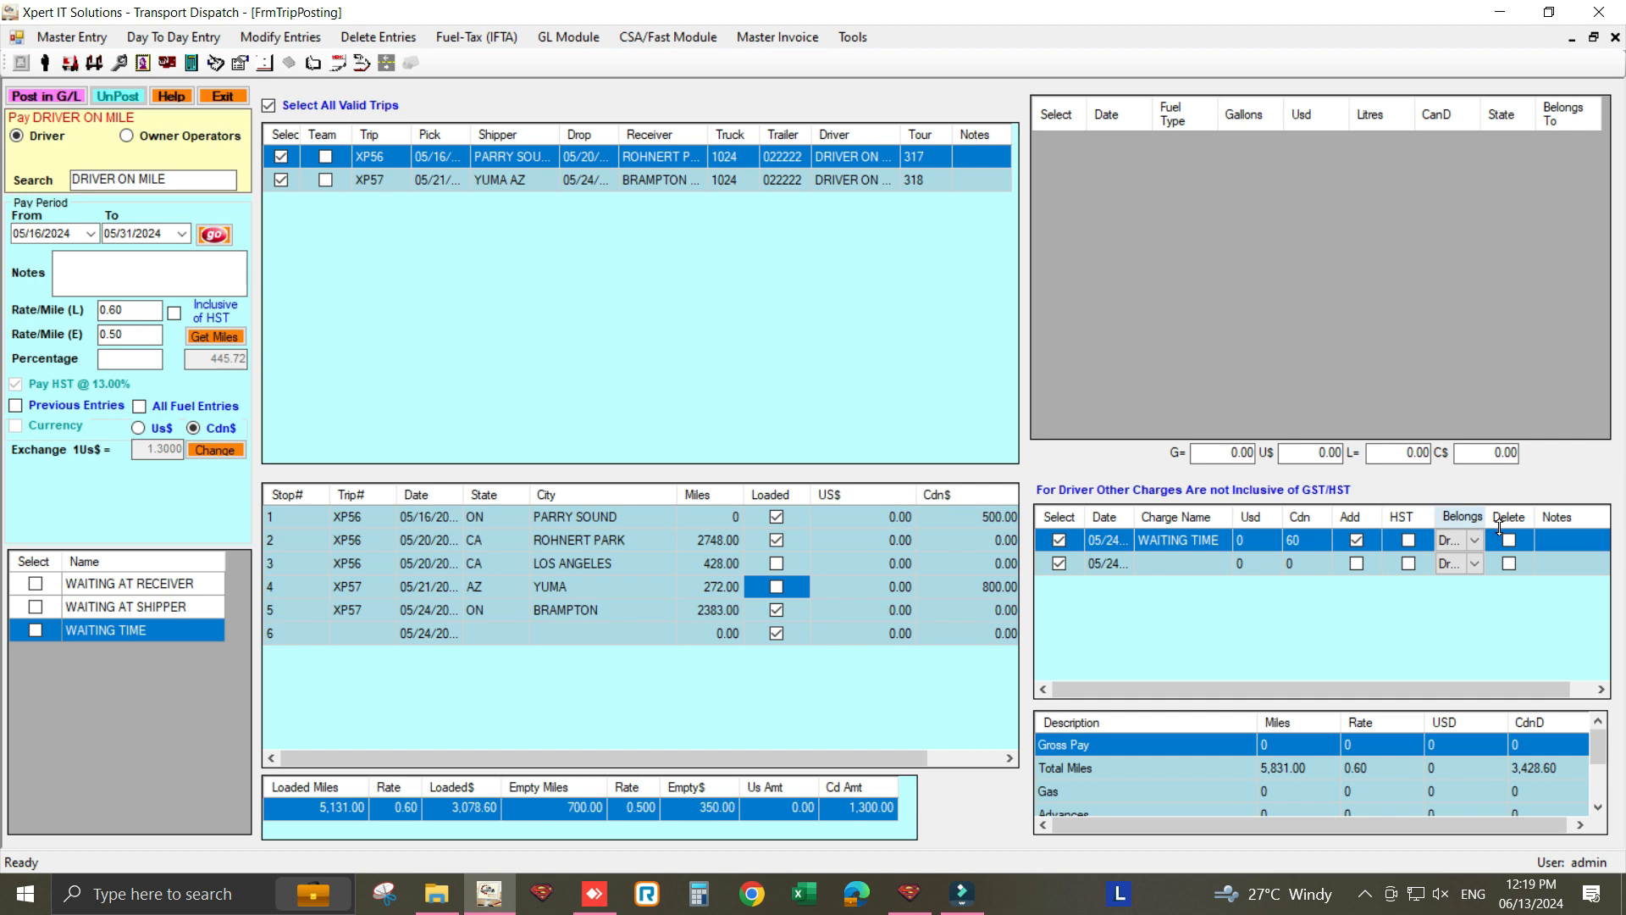
pyautogui.click(1543, 540)
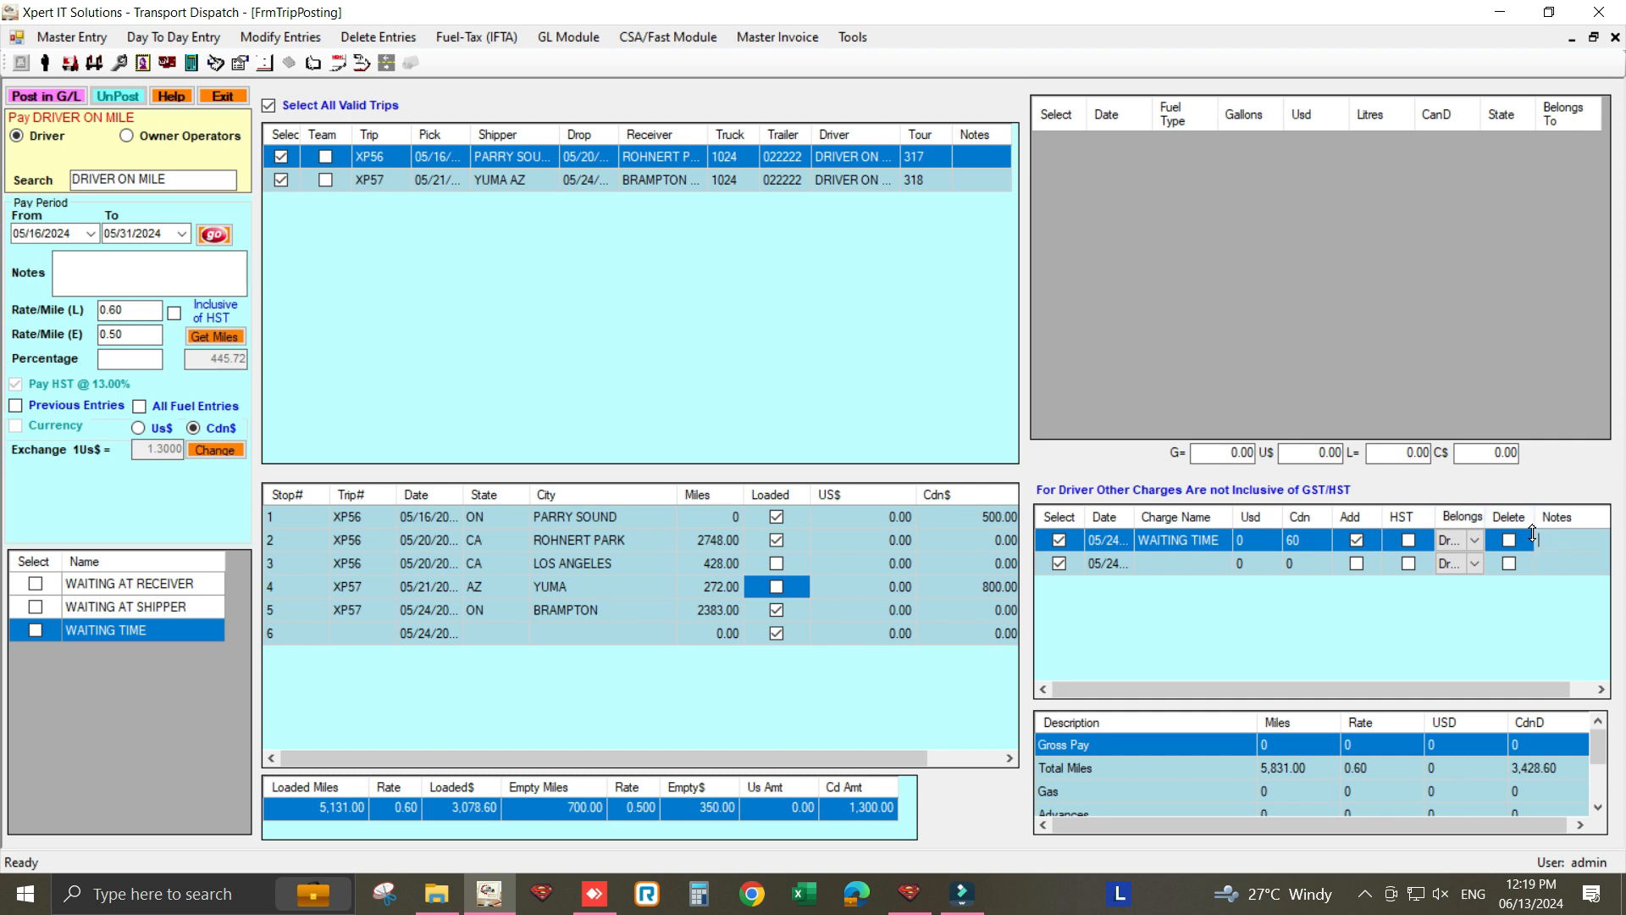
pyautogui.write('TRIP XP56')
pyautogui.scroll(-3, 1389, 771)
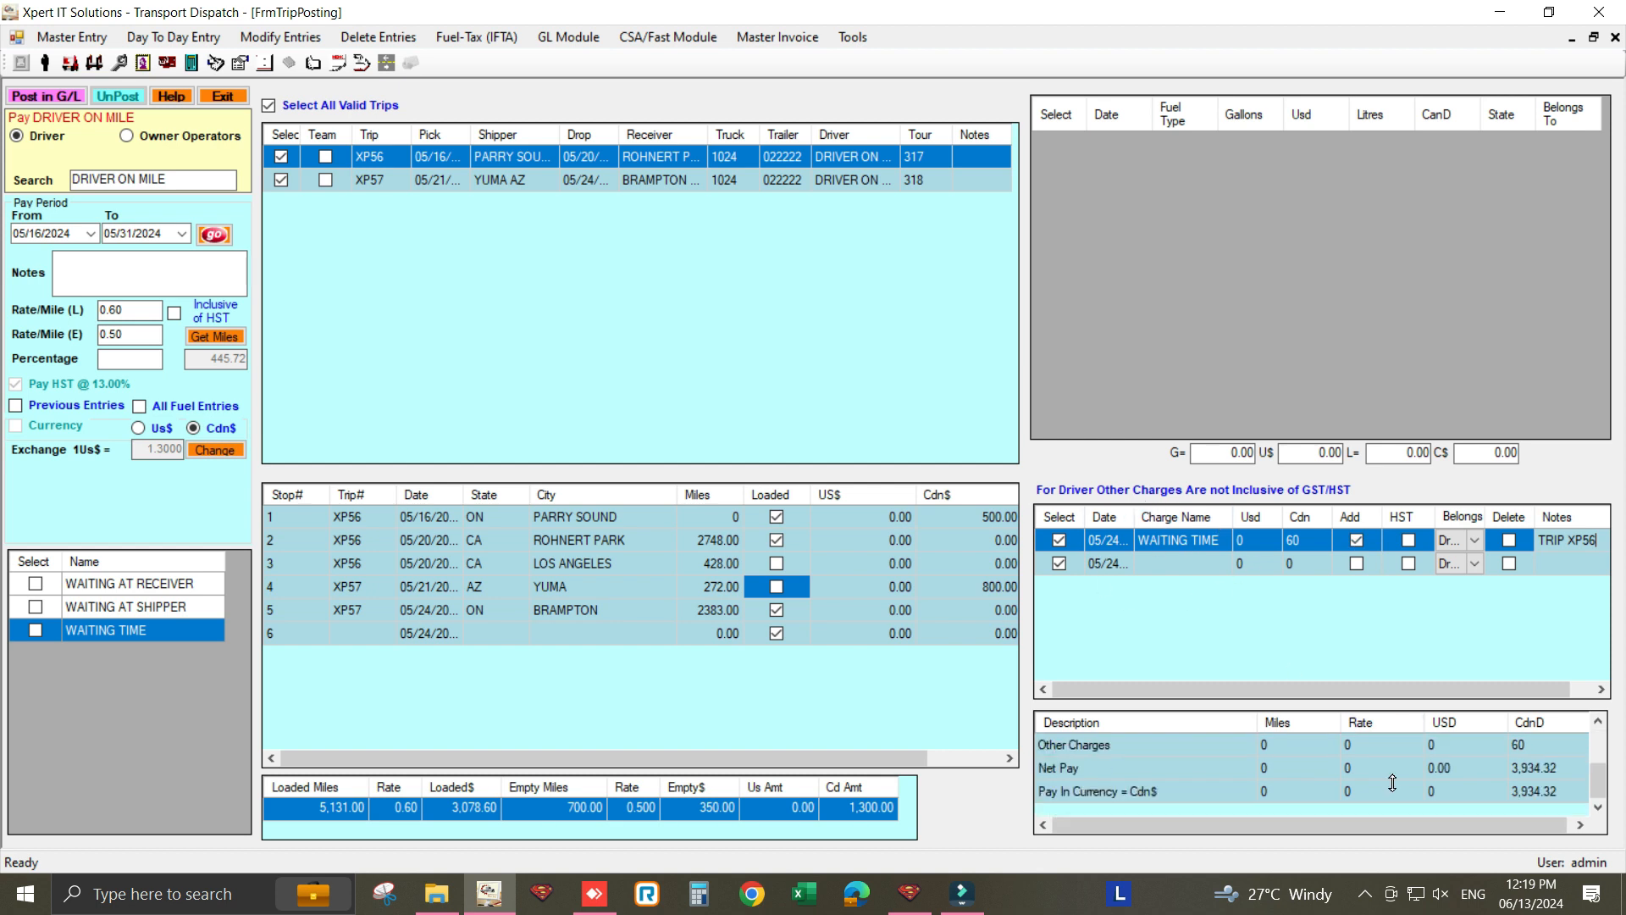
# - Post the trips, close the posting form, and expand the Driver Pay Statements reports
pyautogui.click(51, 102)
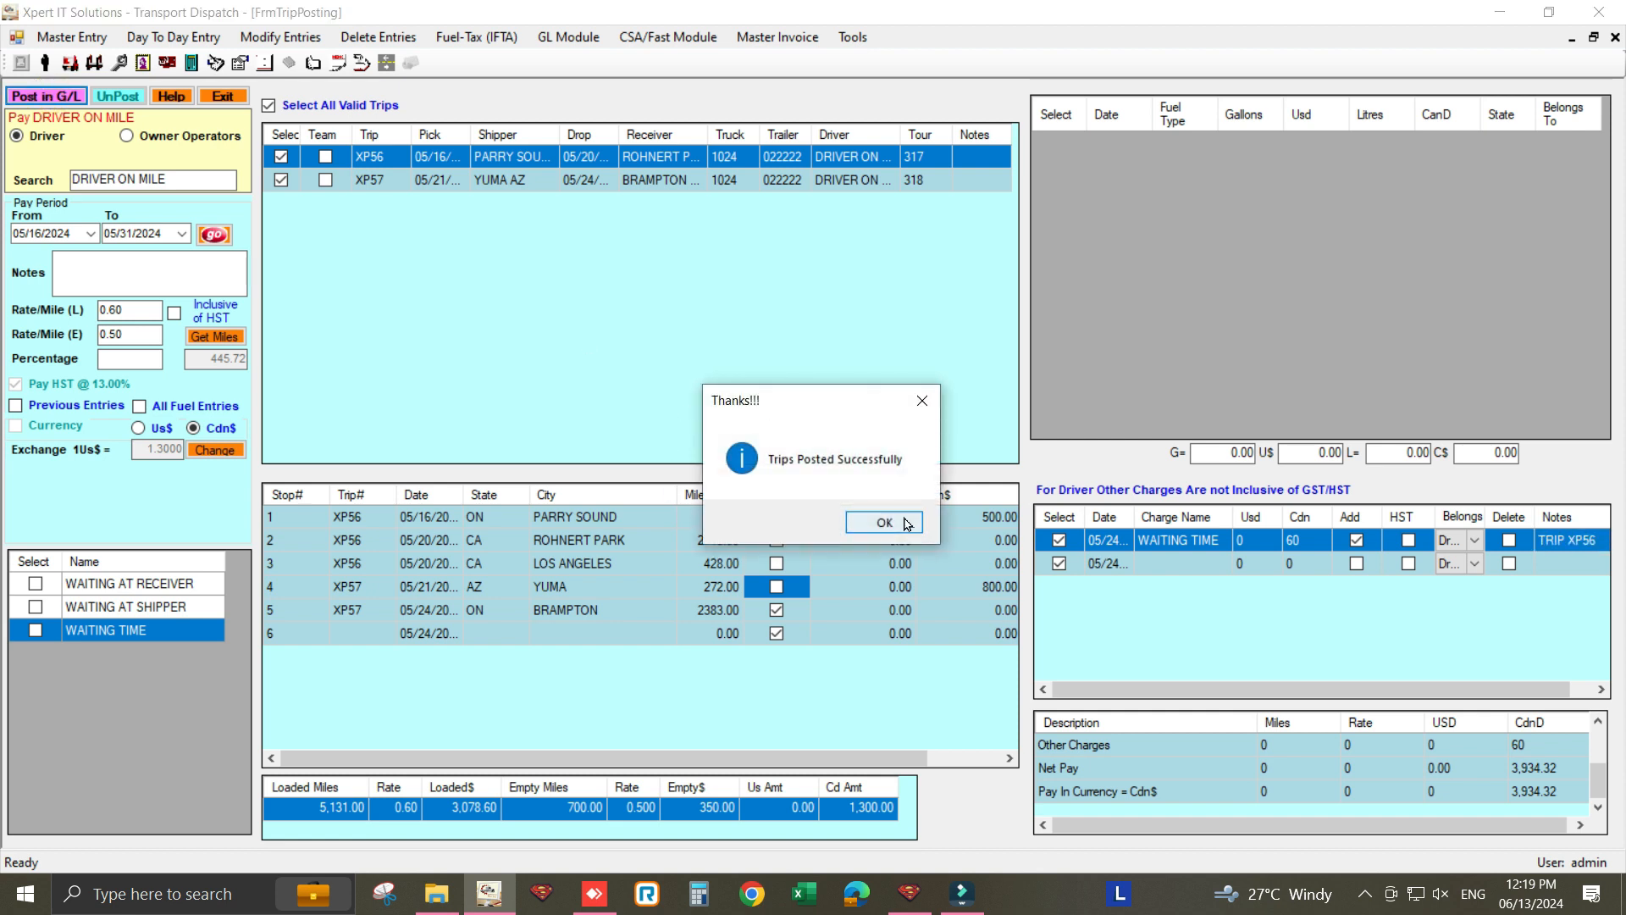
pyautogui.click(885, 523)
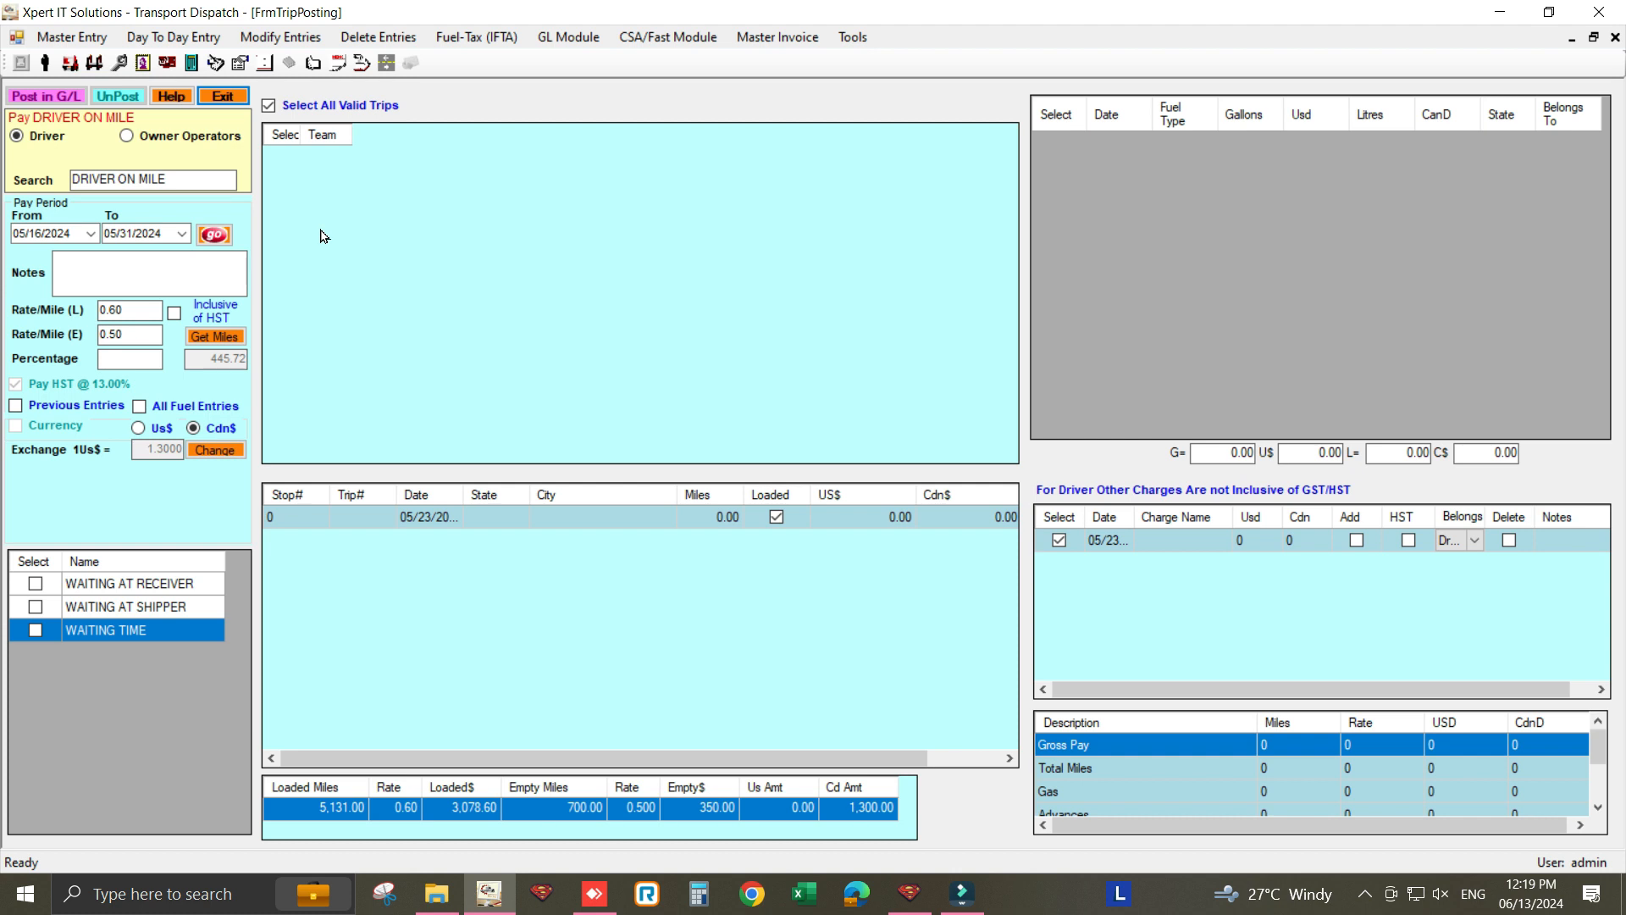
pyautogui.click(223, 96)
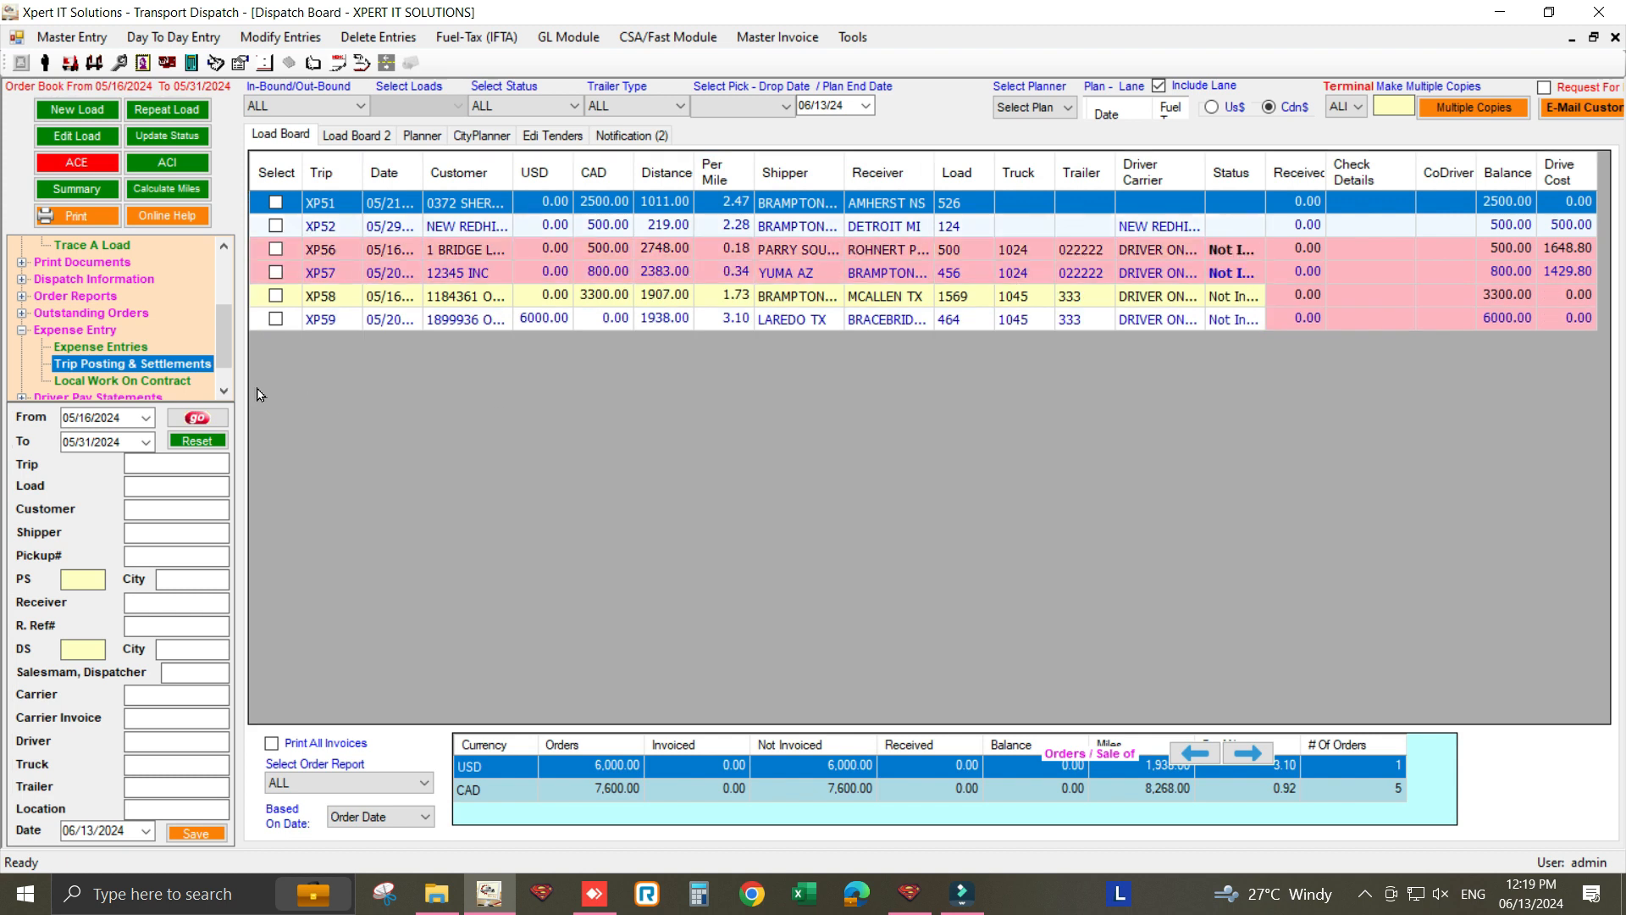
pyautogui.click(226, 392)
pyautogui.click(226, 392)
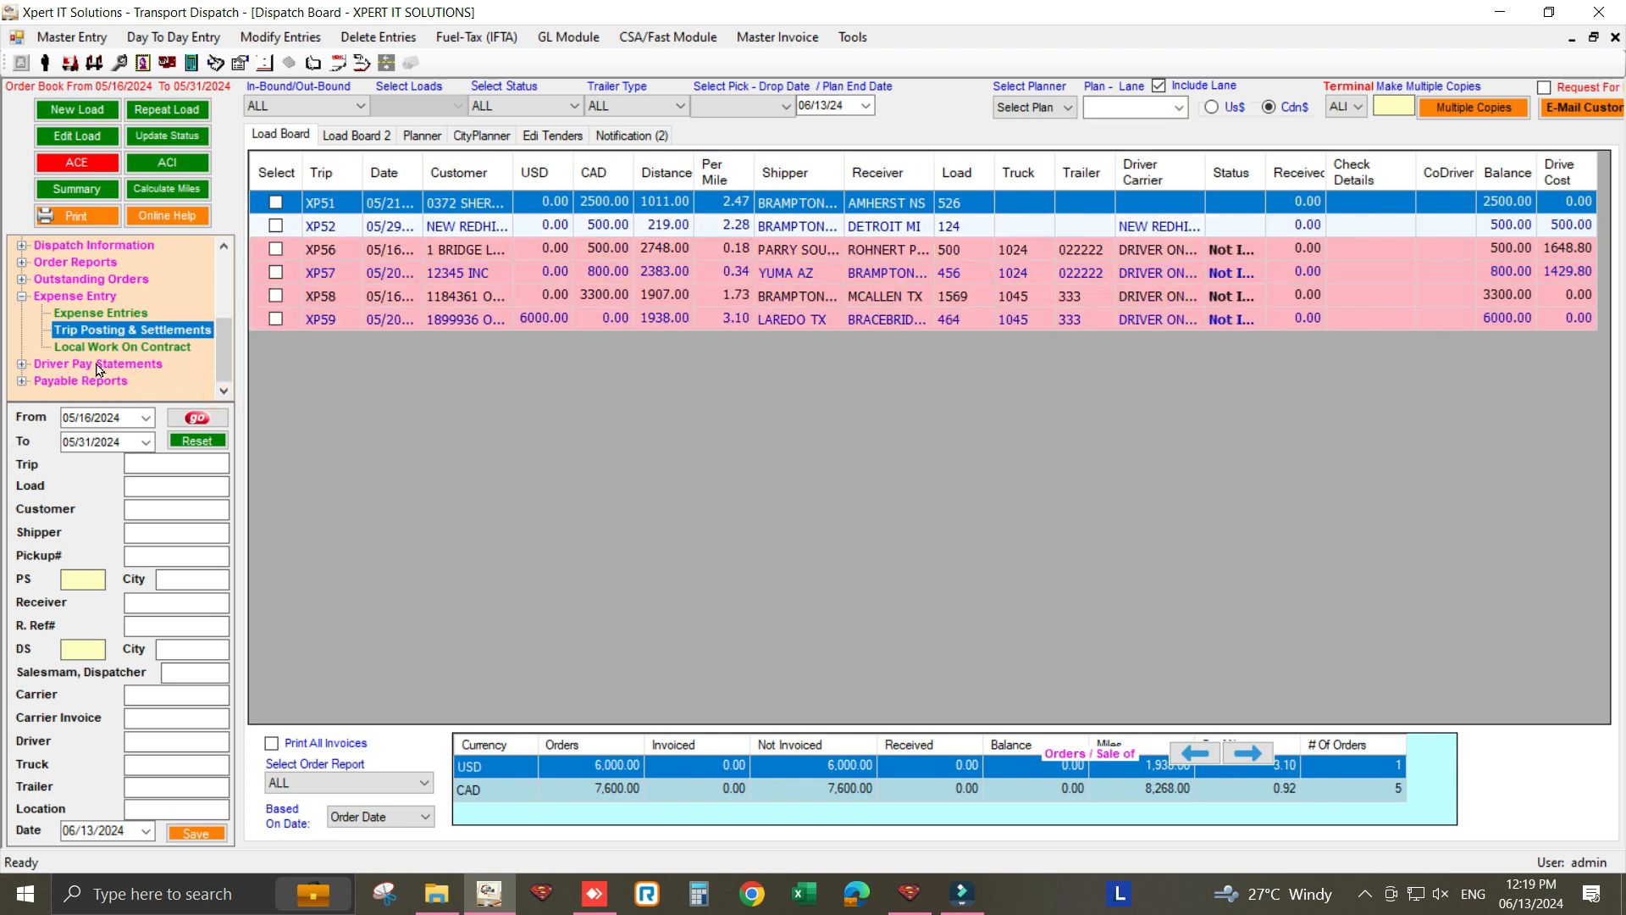
pyautogui.click(23, 366)
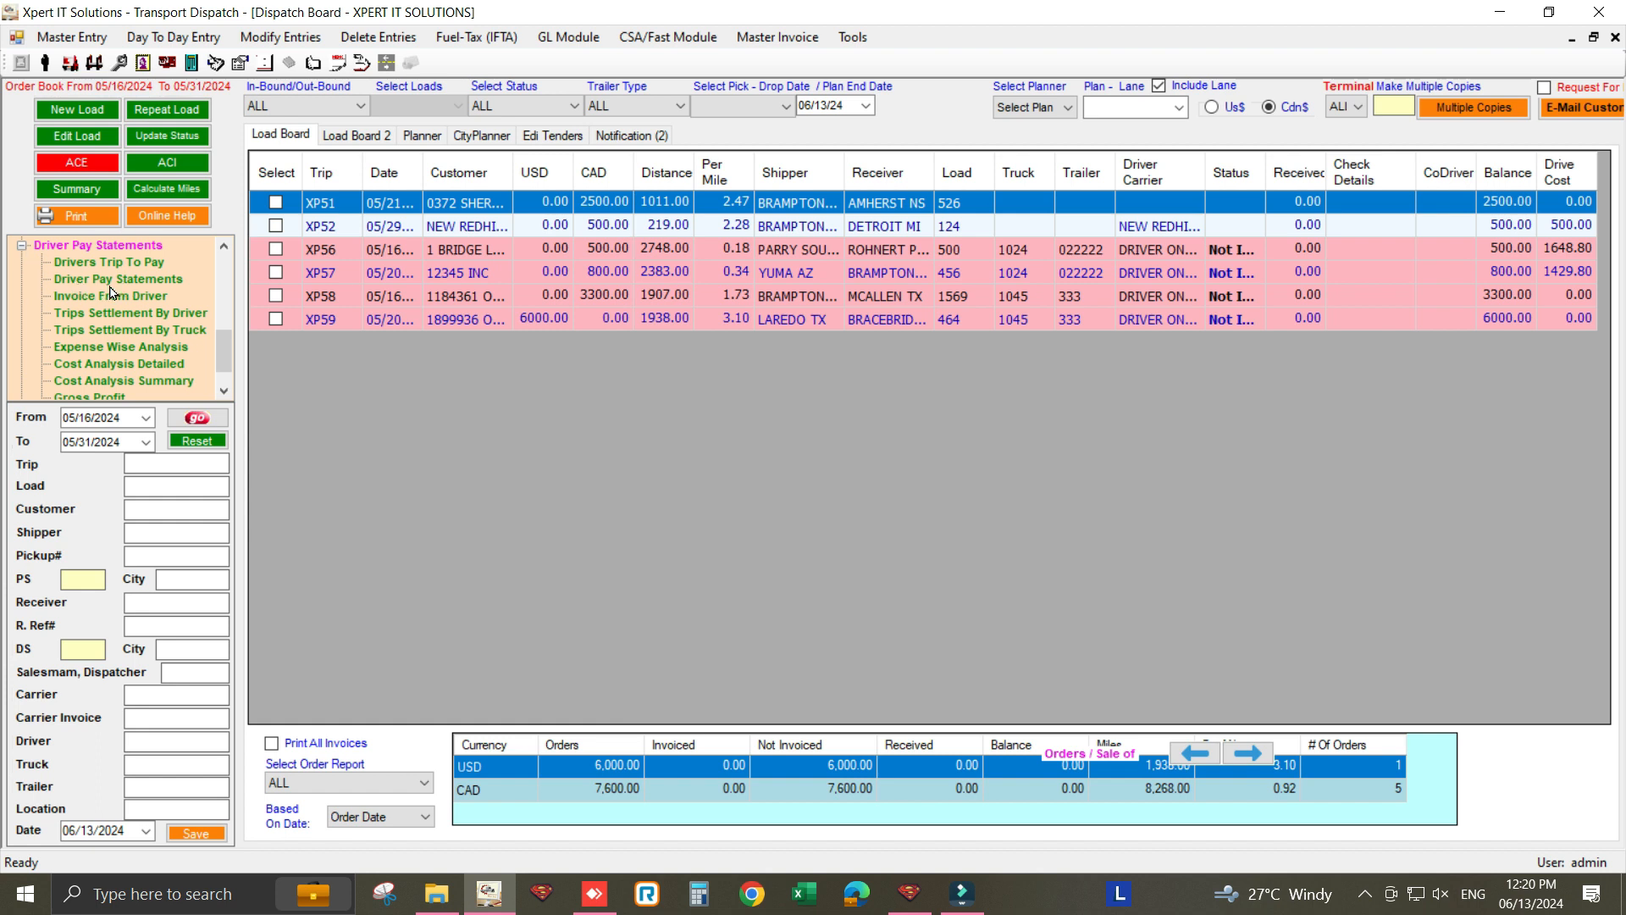
# - Print DRIVER ON MILE's pay statement for May 16–31, 2024, showing 3,934.32 Cdn owing
pyautogui.click(83, 282)
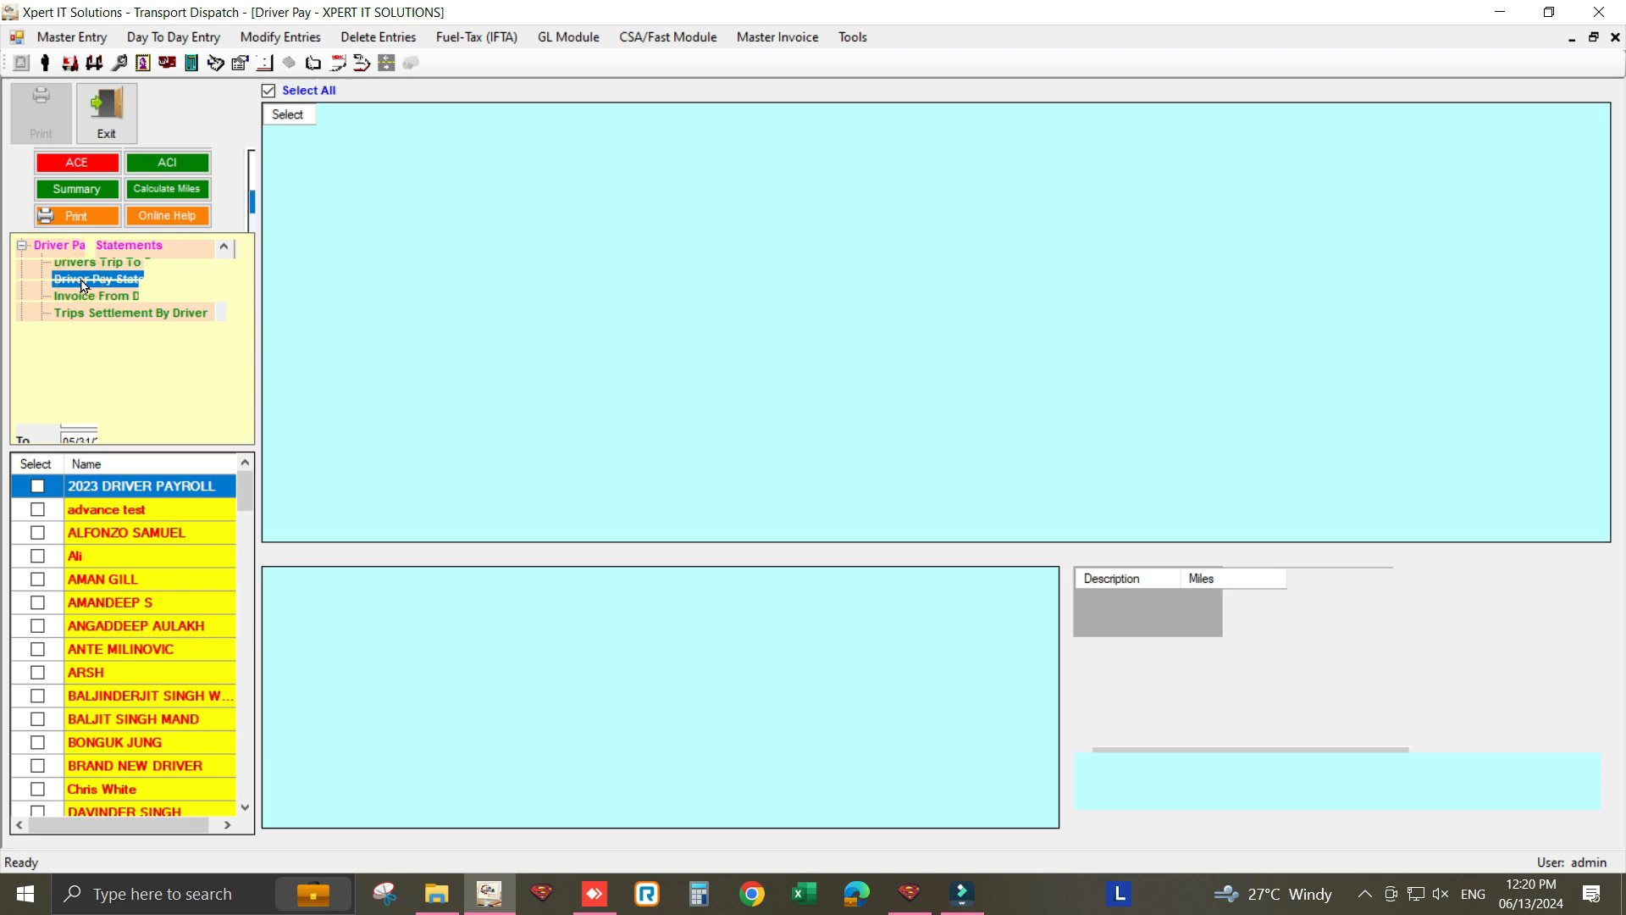
pyautogui.click(89, 192)
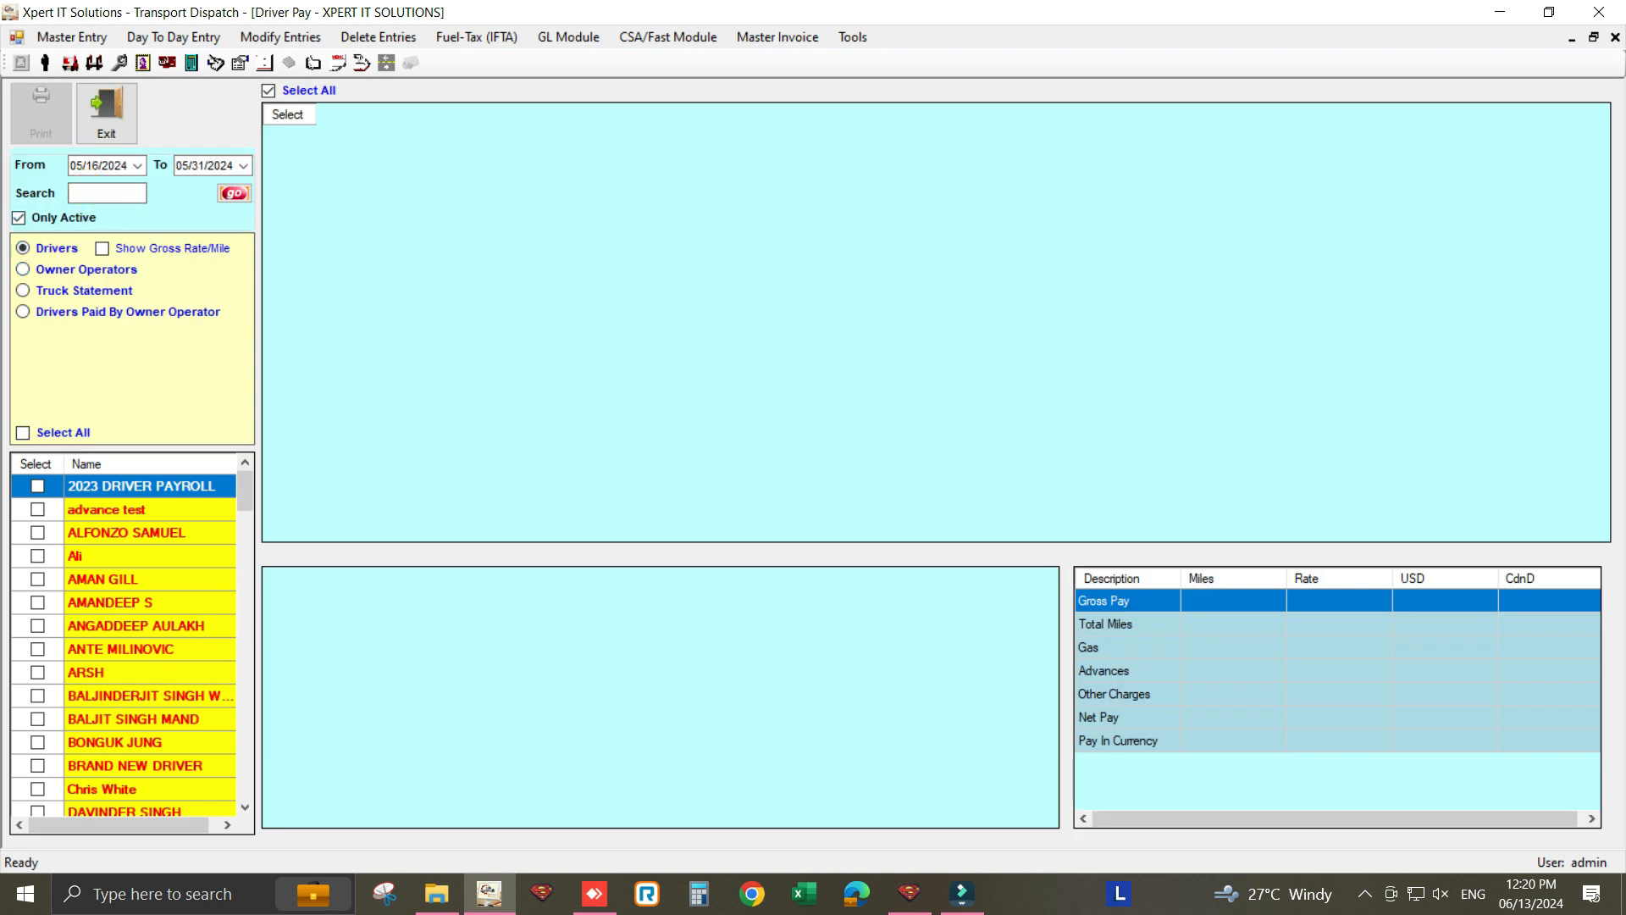
pyautogui.write('DR')
pyautogui.click(149, 492)
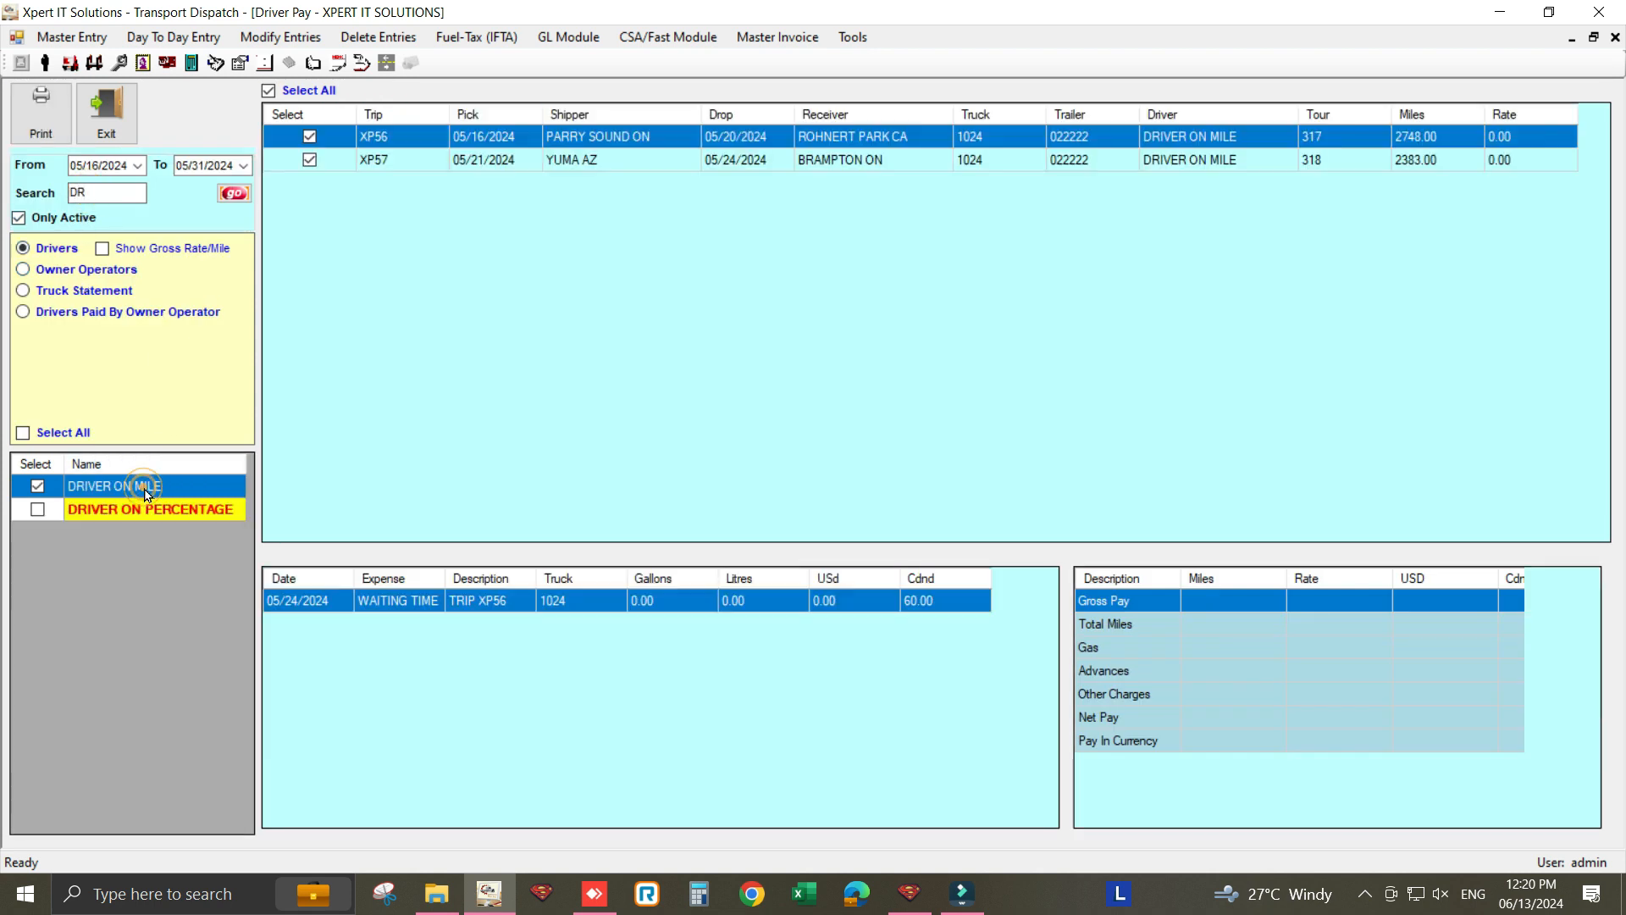
pyautogui.click(34, 124)
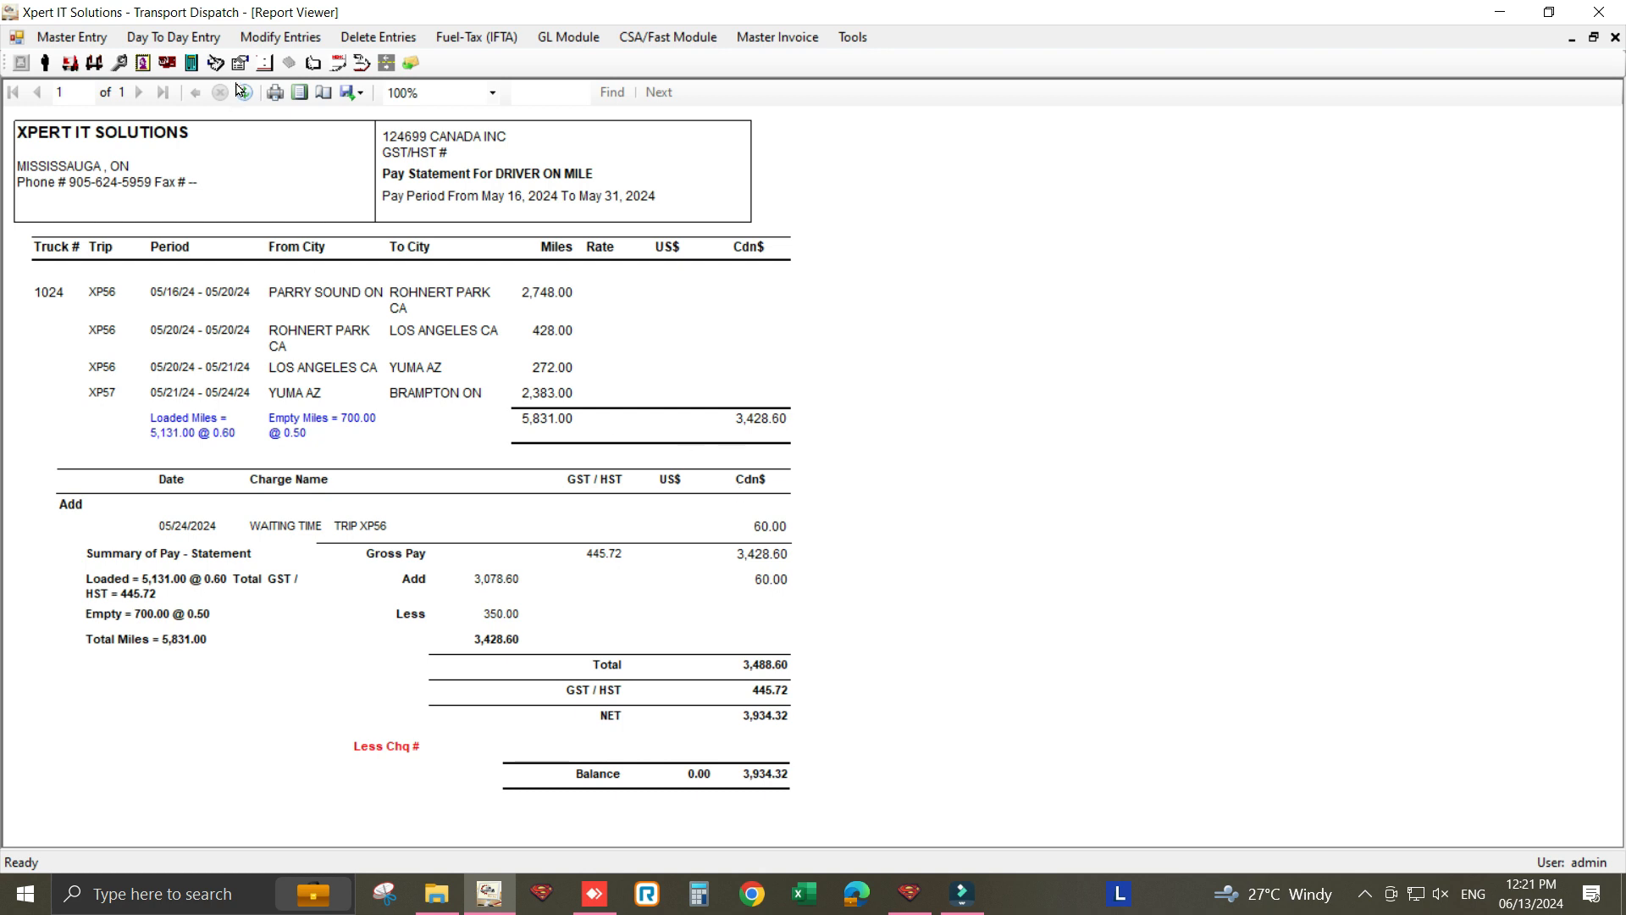
# - Export the driver pay statement to Word, then close the report viewer and the Driver Pay screen
pyautogui.click(352, 93)
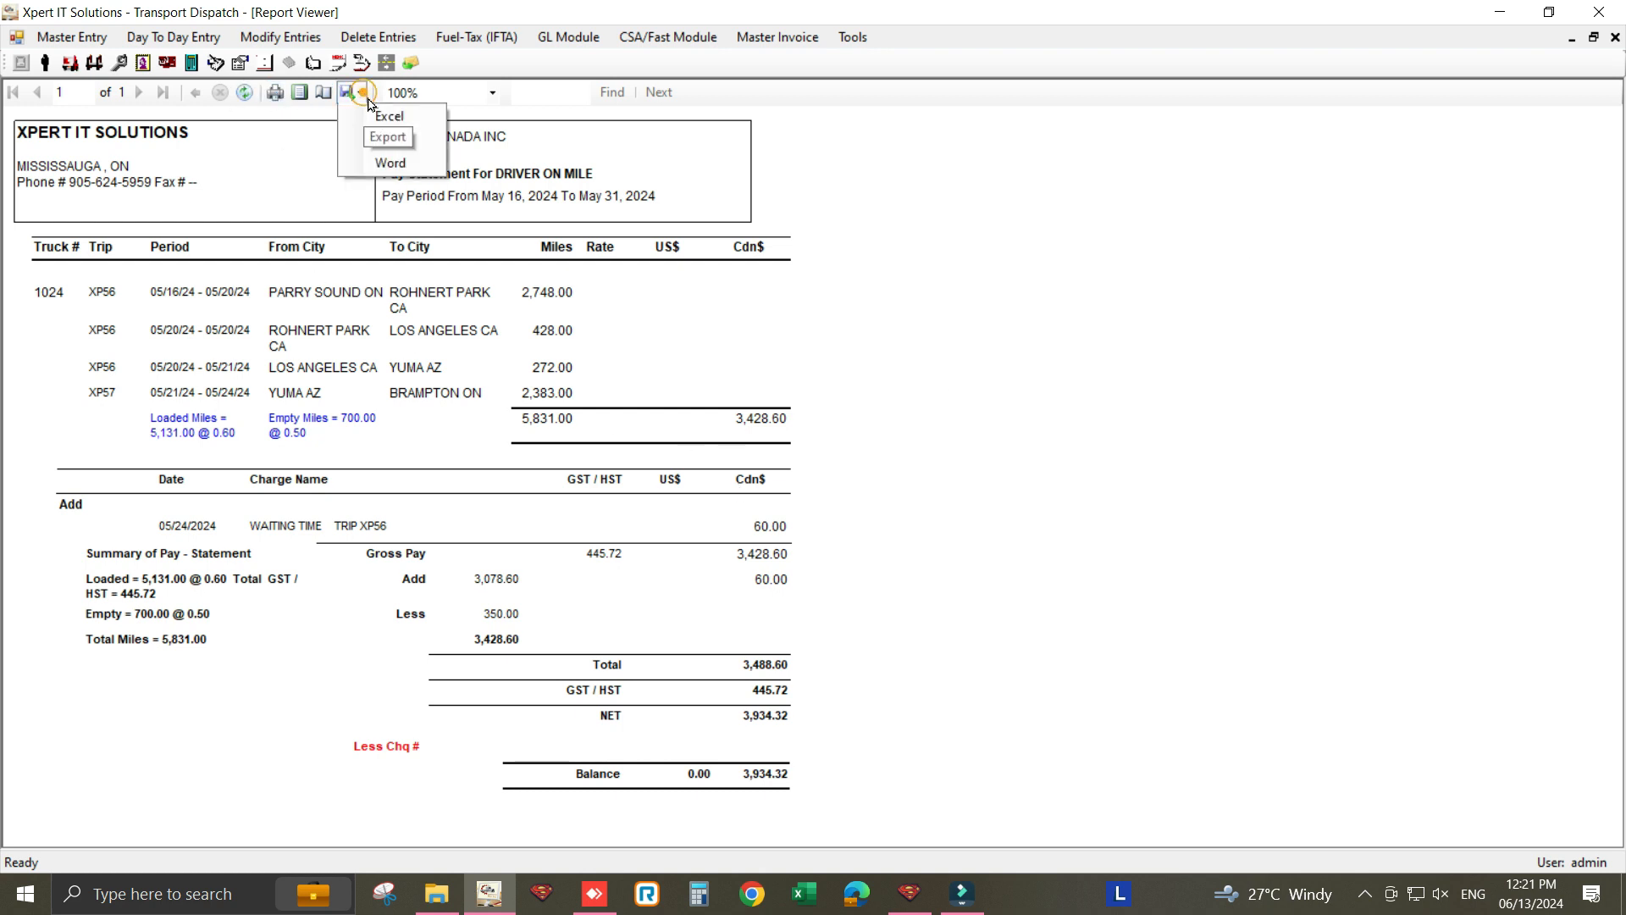
pyautogui.click(395, 163)
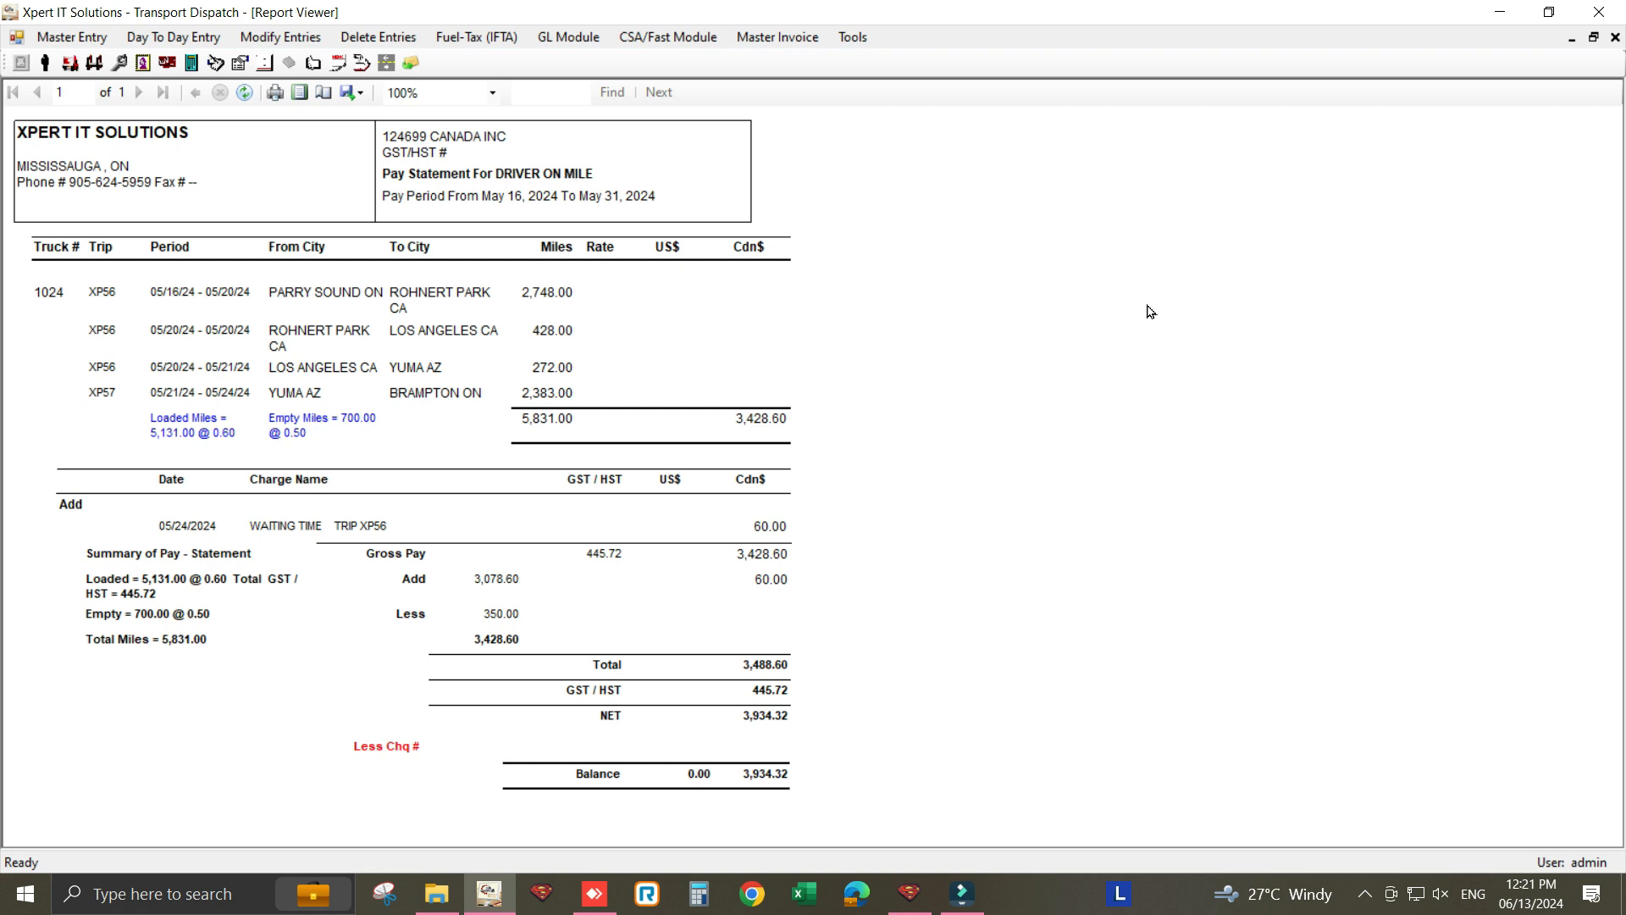
pyautogui.click(1616, 37)
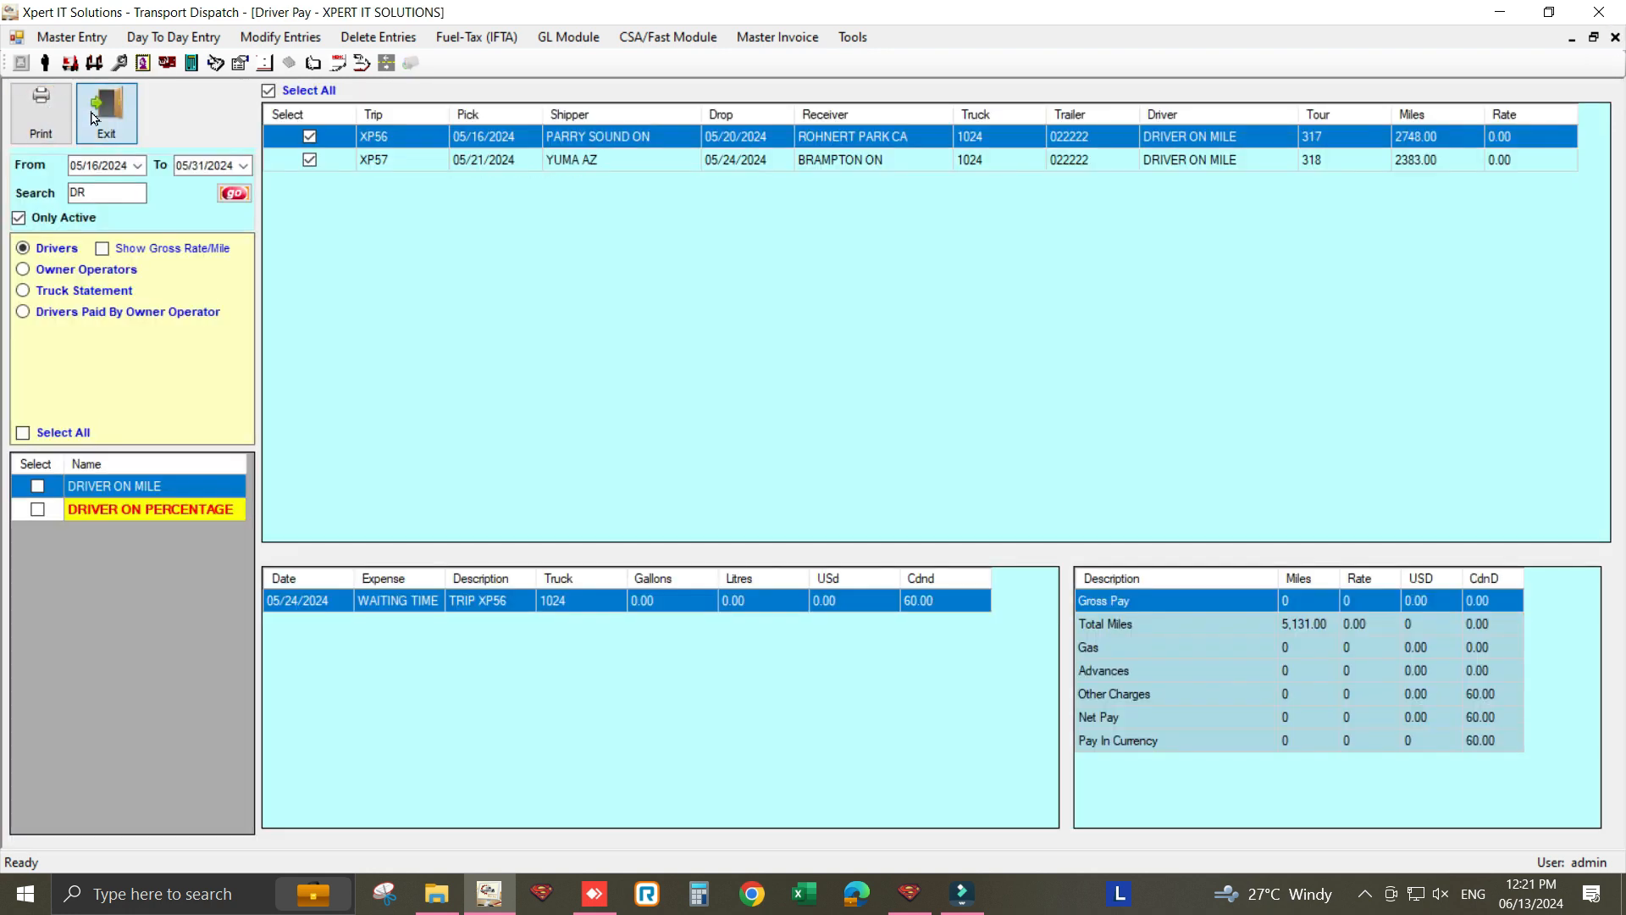
pyautogui.click(105, 110)
# - Start a vendor payment and load the open invoices of 124699 CANADA INC
pyautogui.click(188, 37)
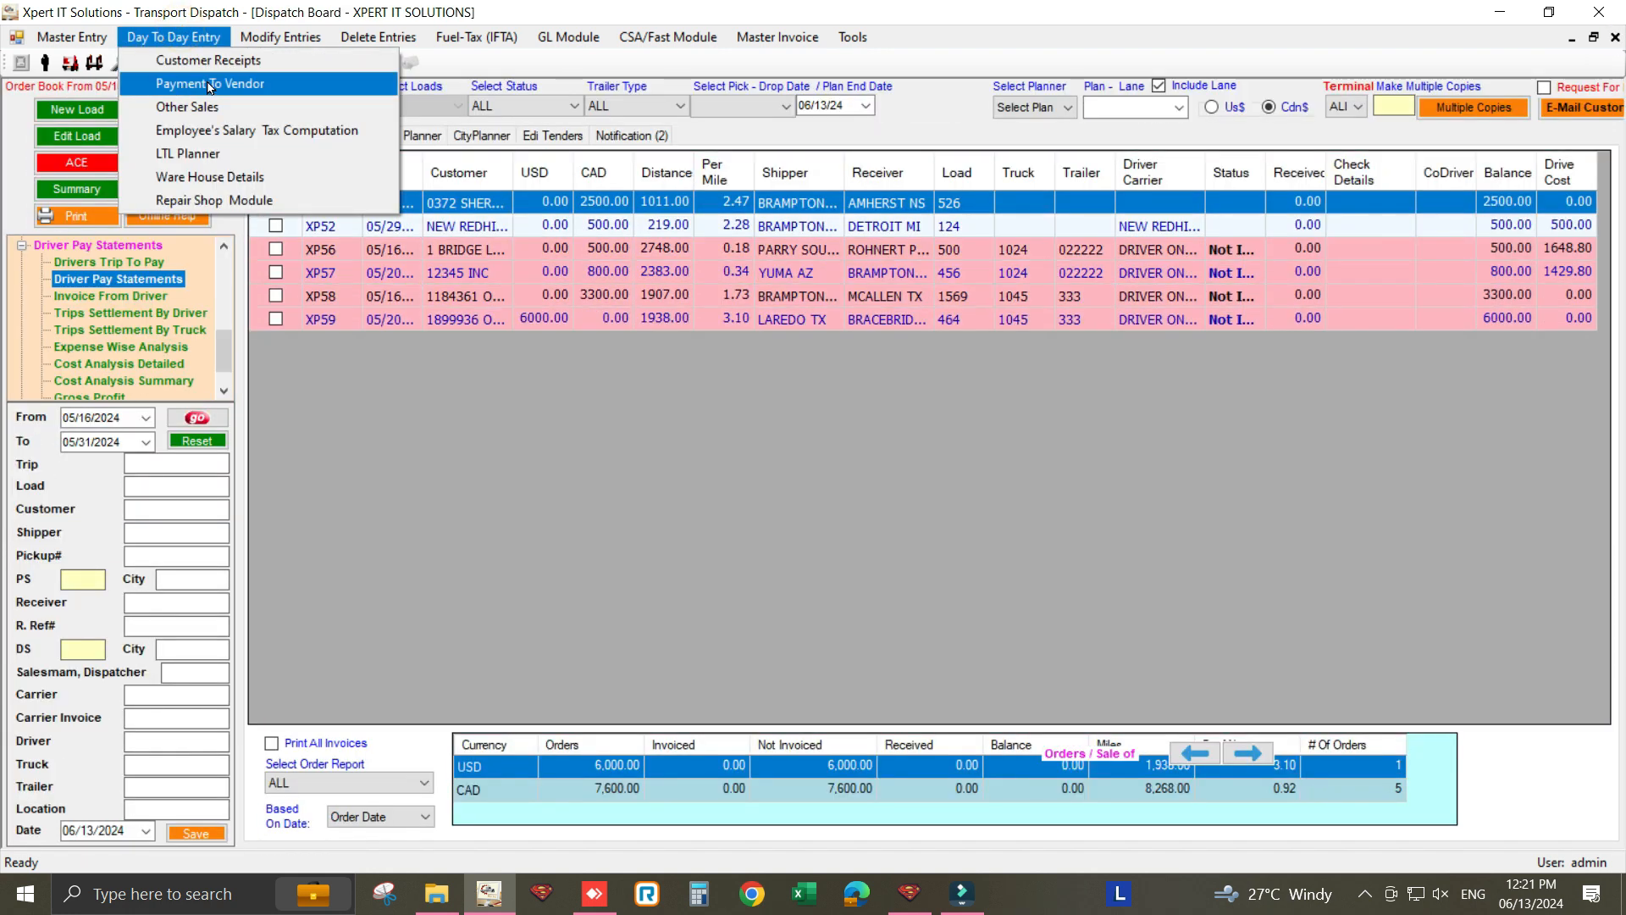
pyautogui.click(210, 87)
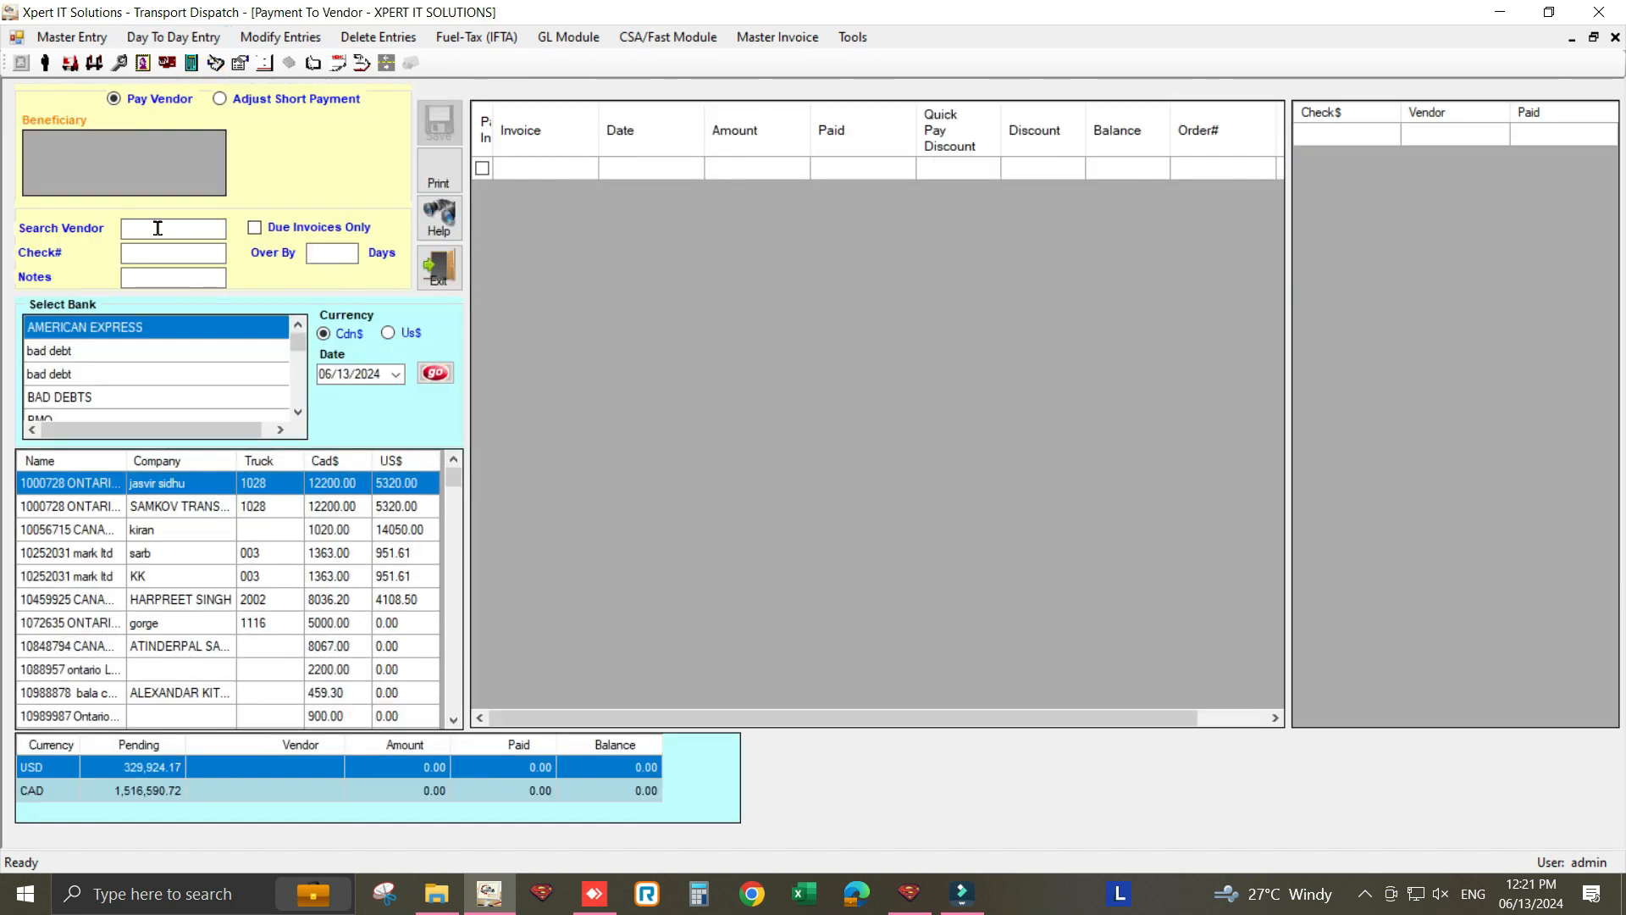
pyautogui.click(143, 235)
pyautogui.write('1')
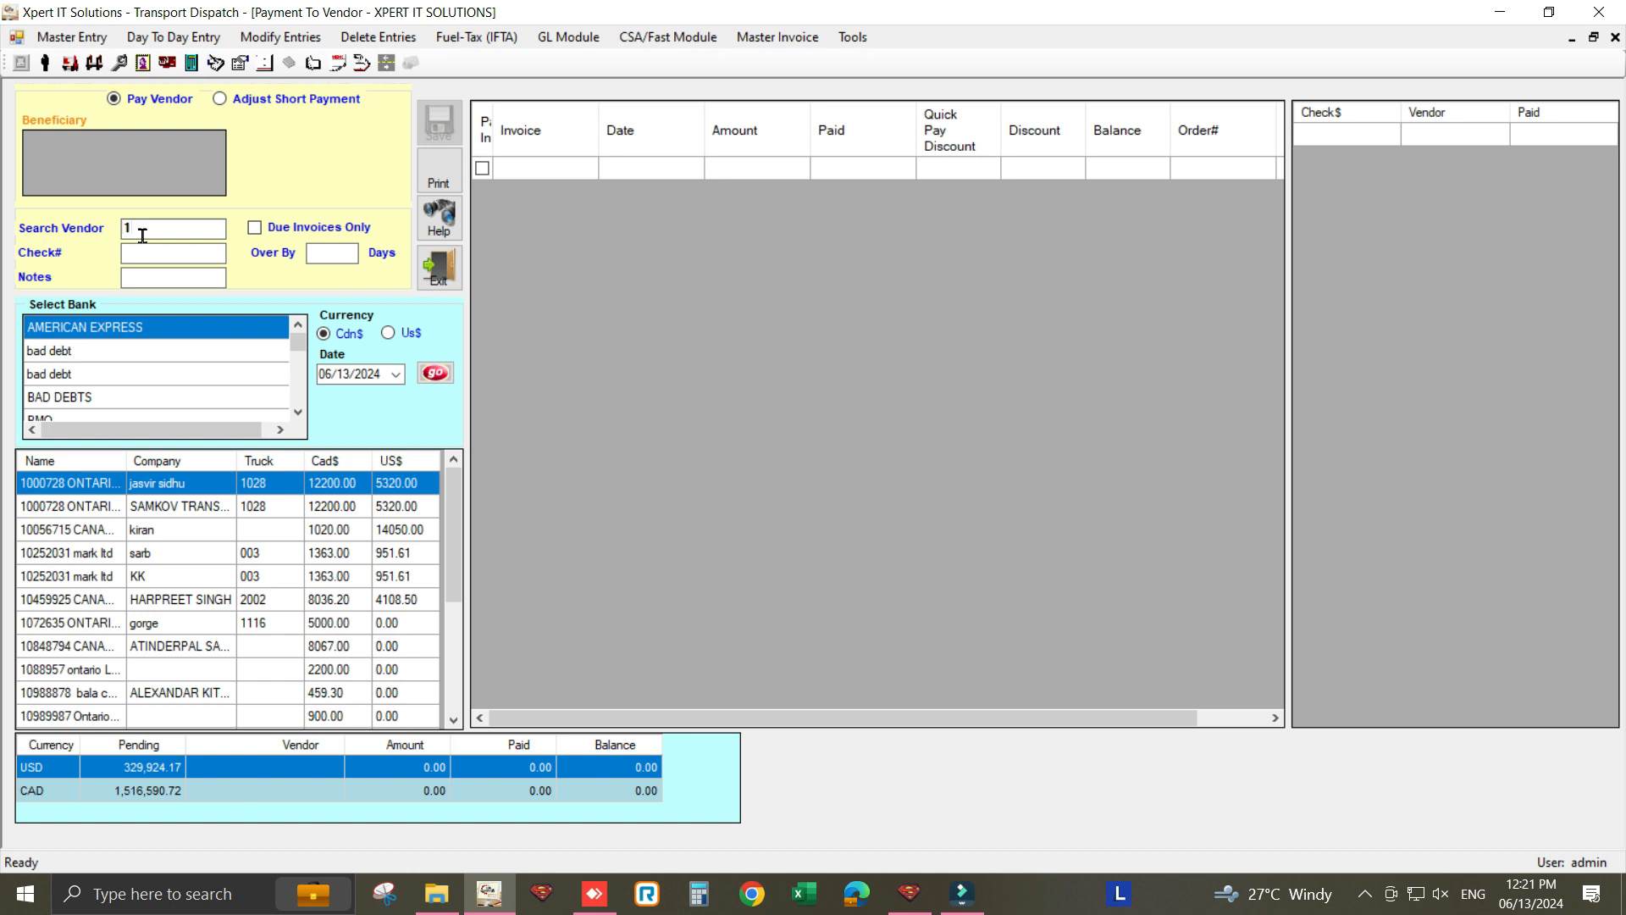
pyautogui.write('2')
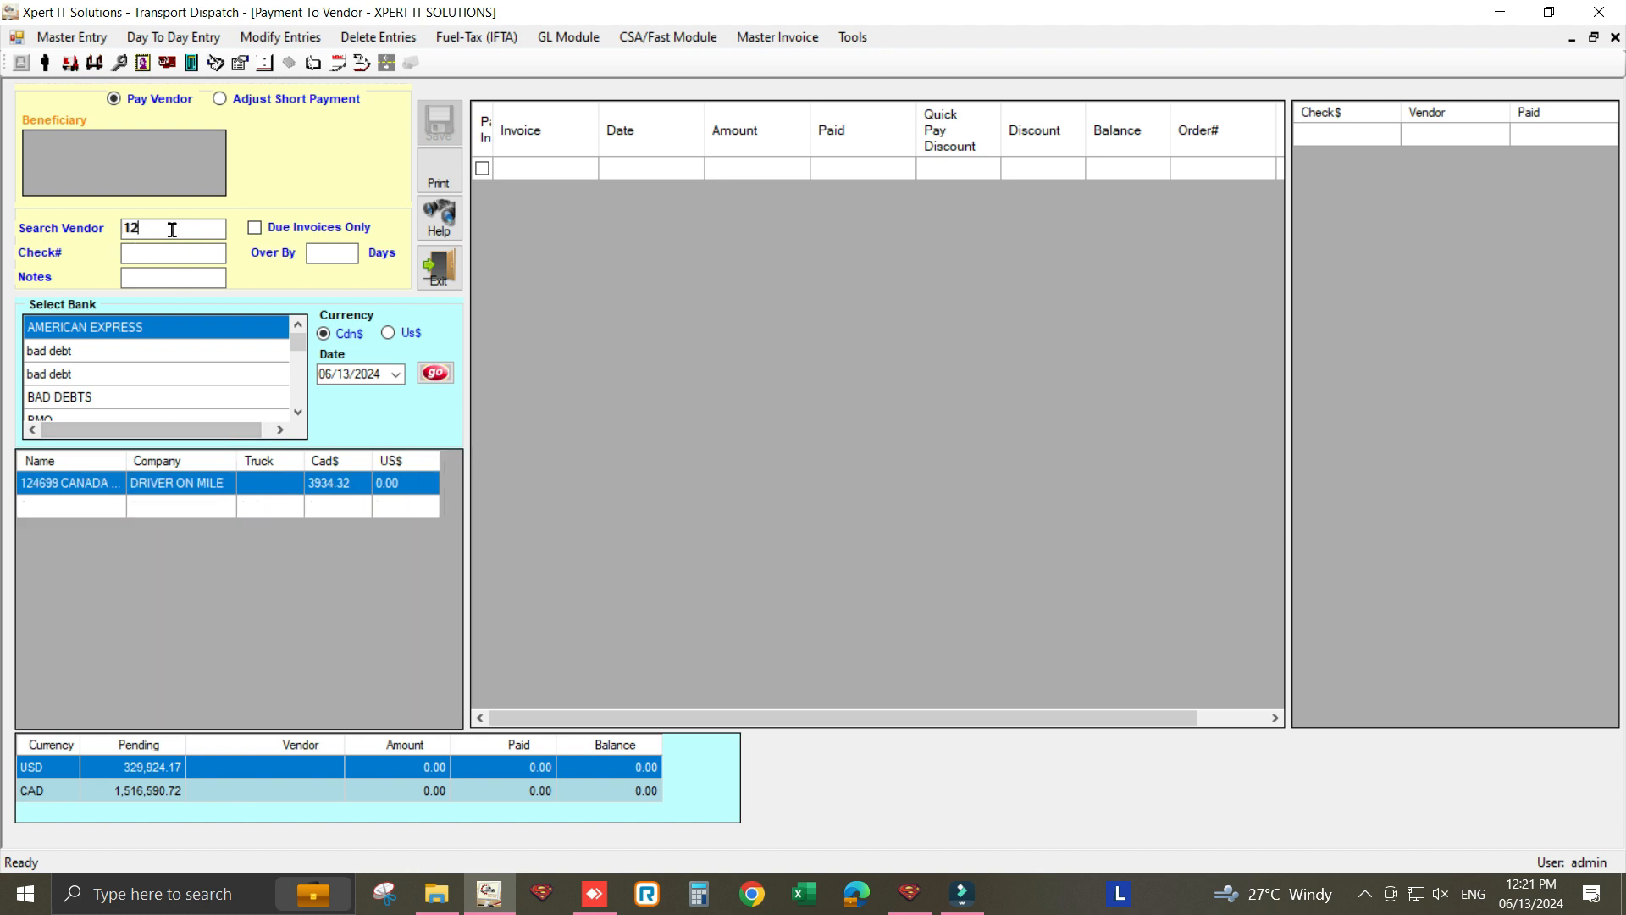
pyautogui.click(52, 482)
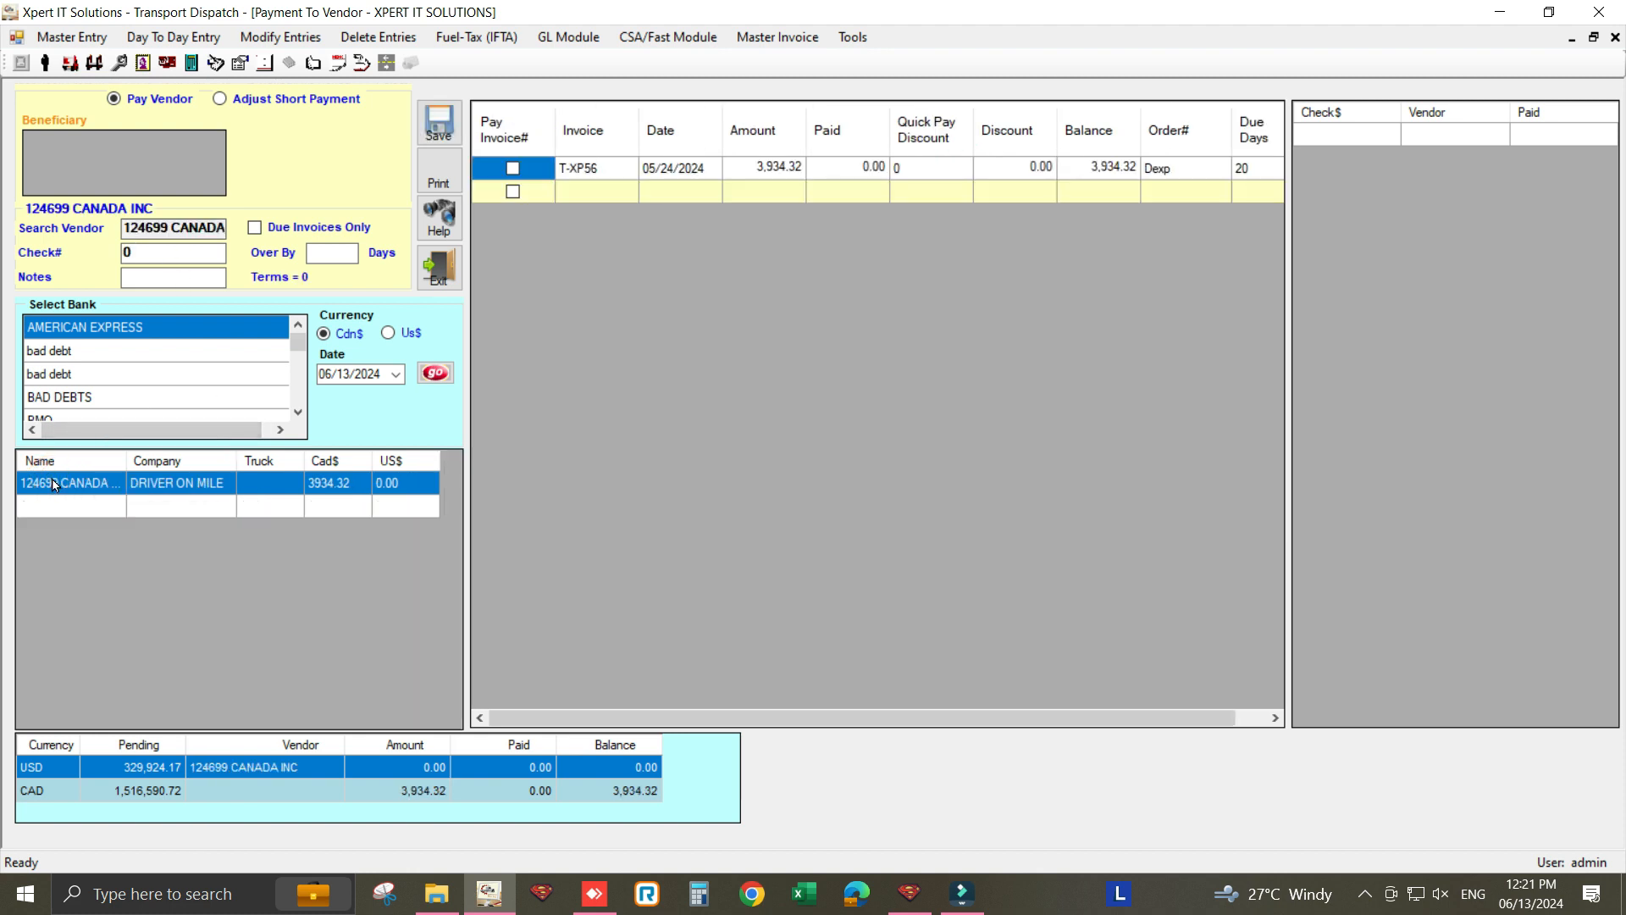
# - Pay invoice T-XP56 in full from BMO with cheque 123 dated 06/07/2024, and print it
pyautogui.scroll(-1, 69, 361)
pyautogui.click(67, 361)
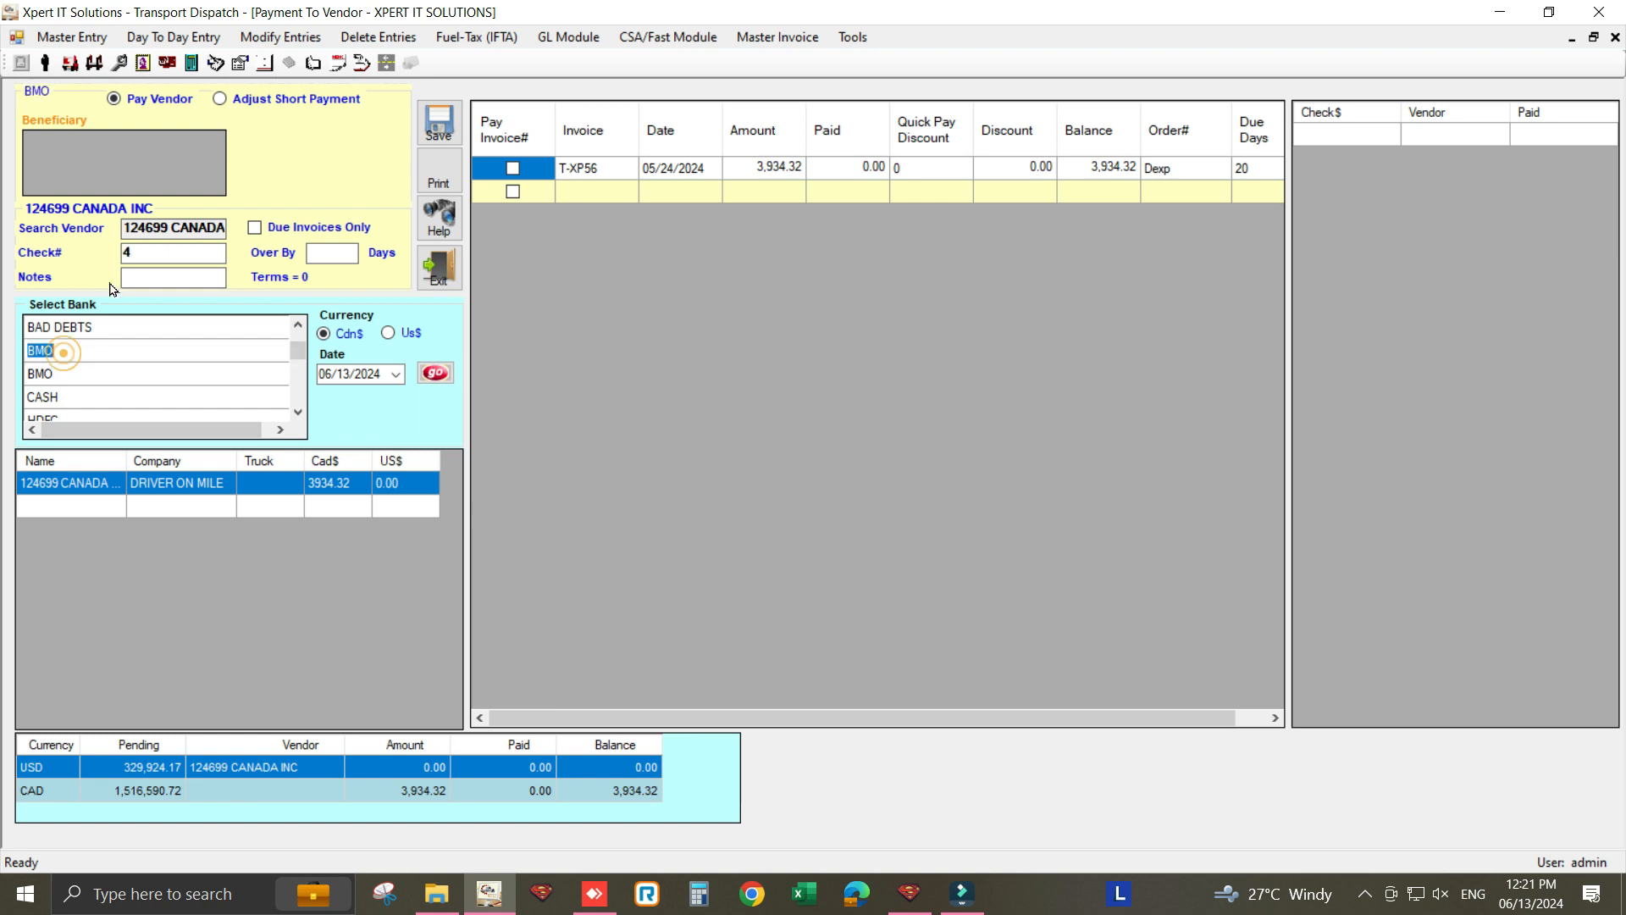
pyautogui.write('123')
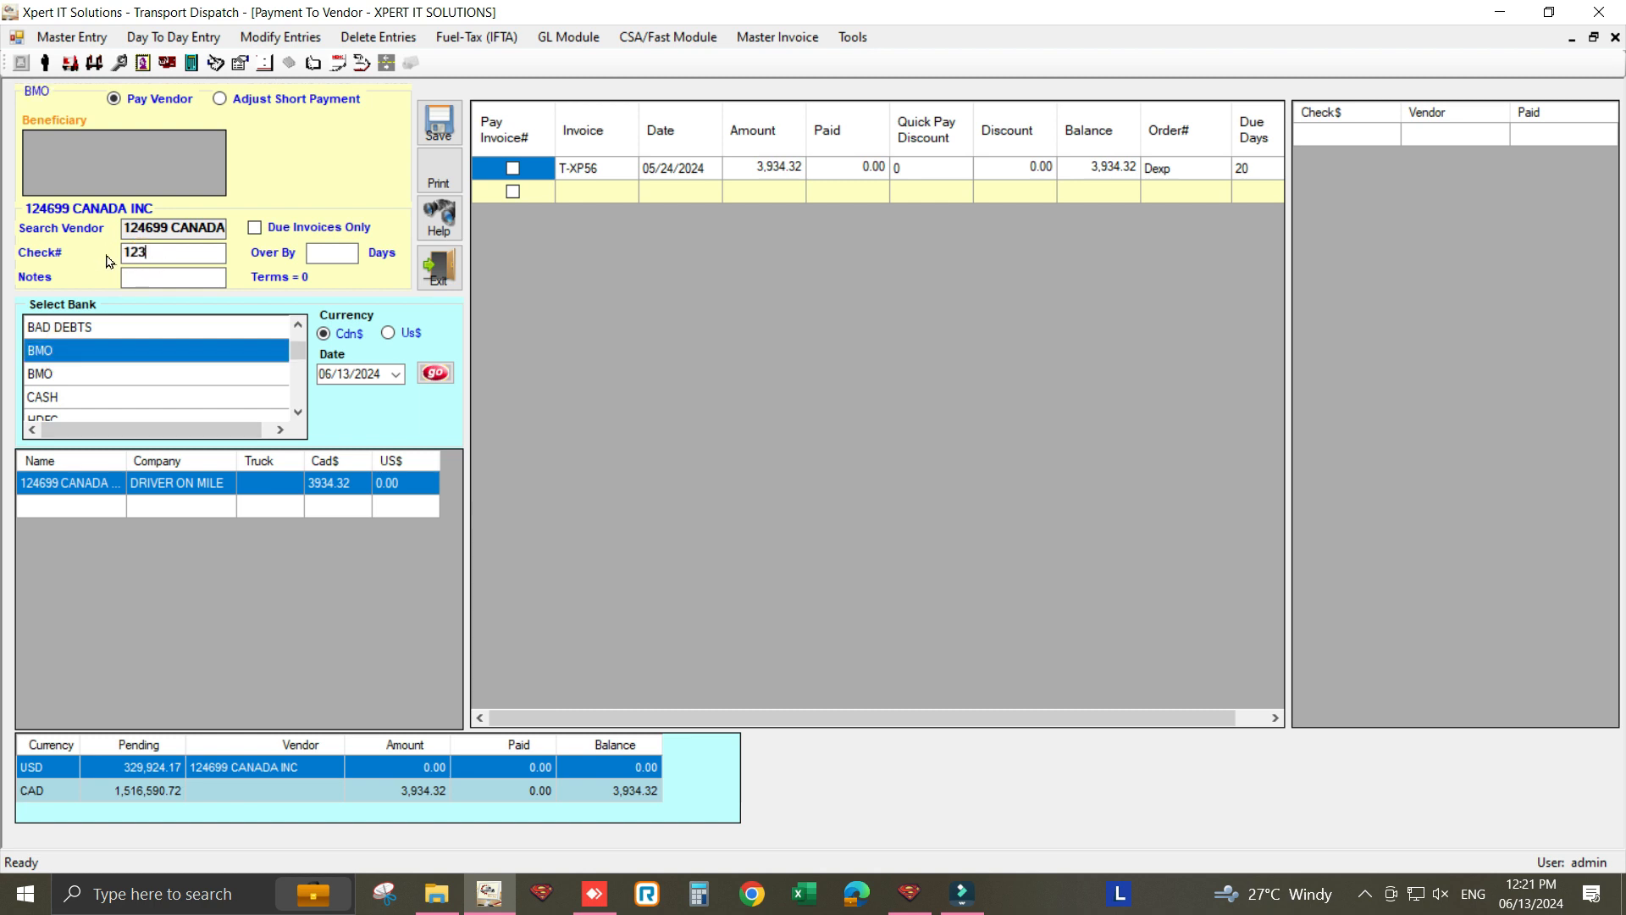
pyautogui.click(396, 375)
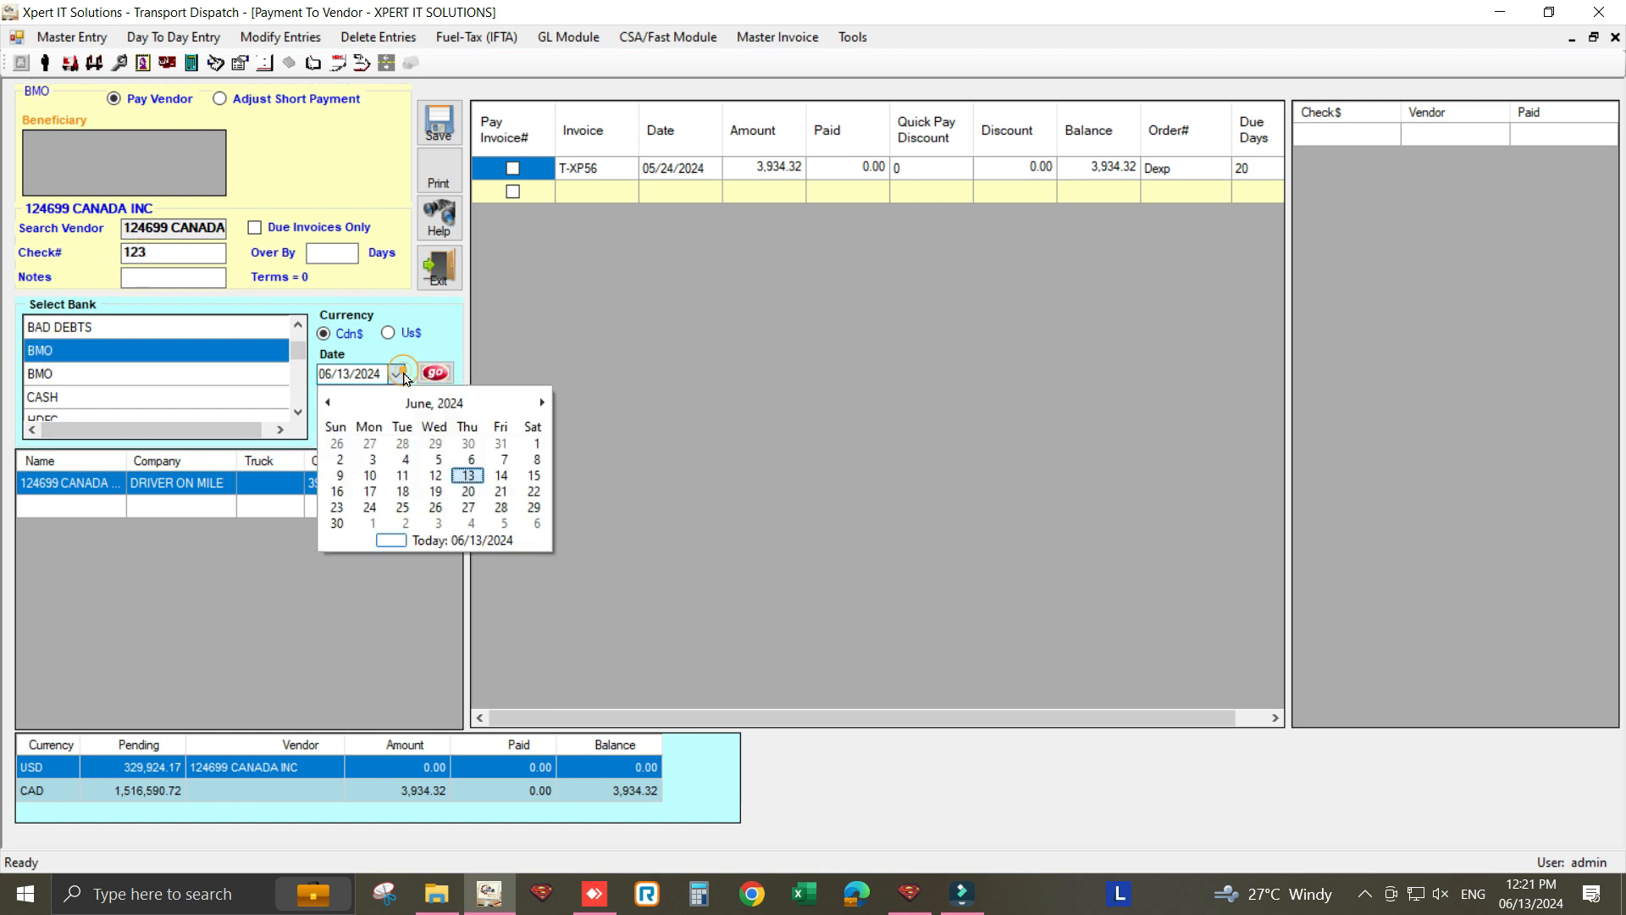
pyautogui.click(504, 459)
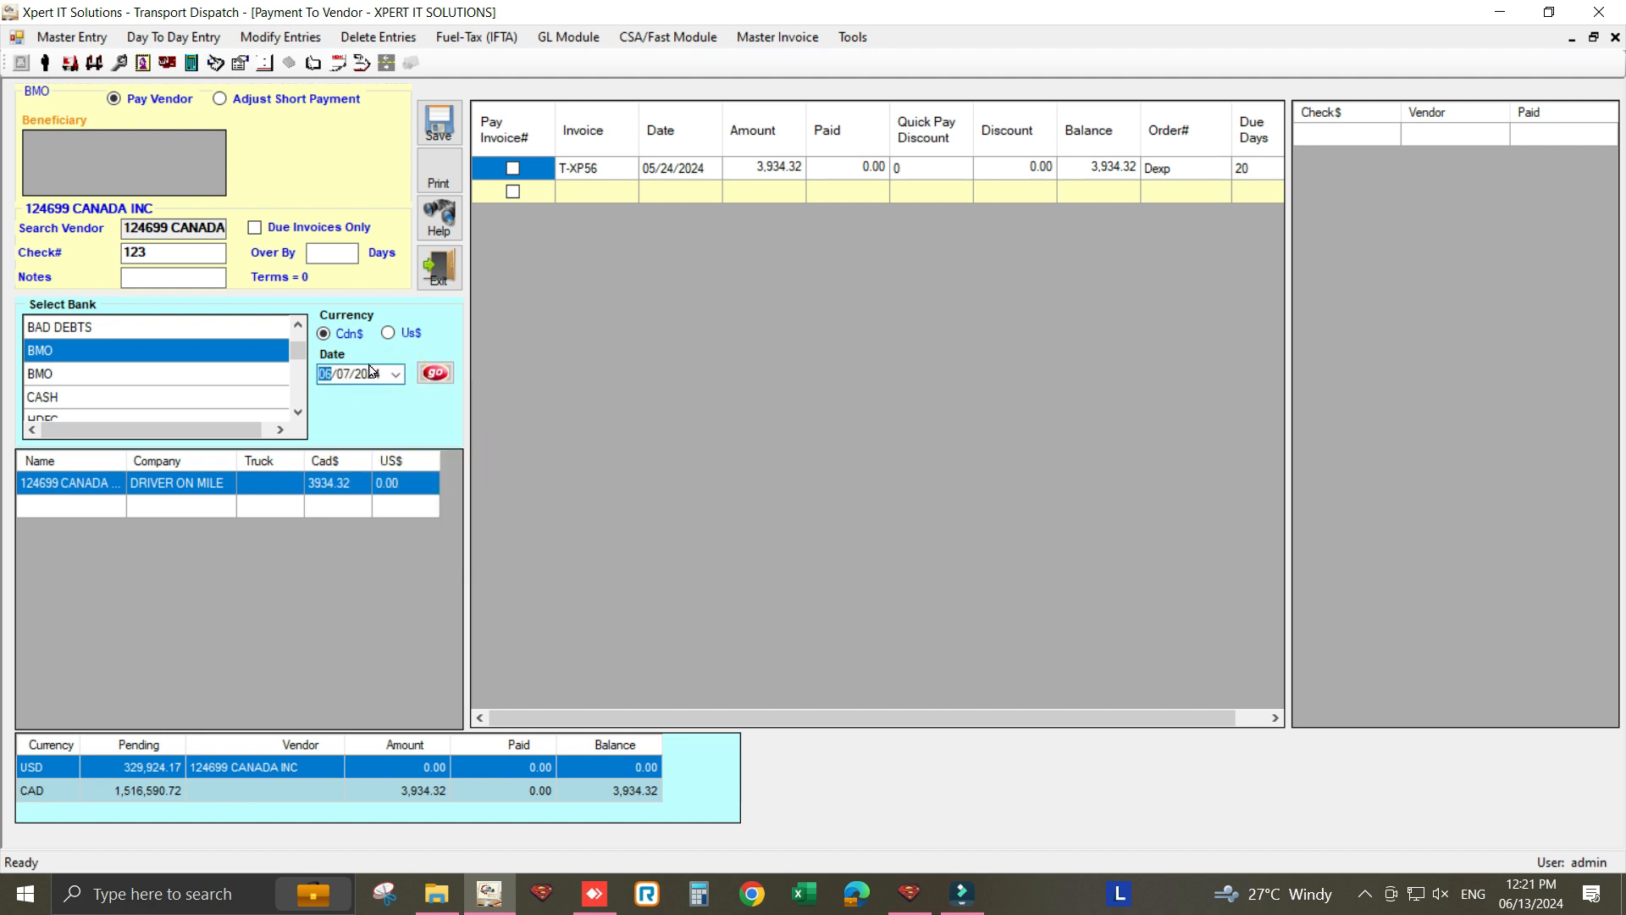
pyautogui.click(513, 168)
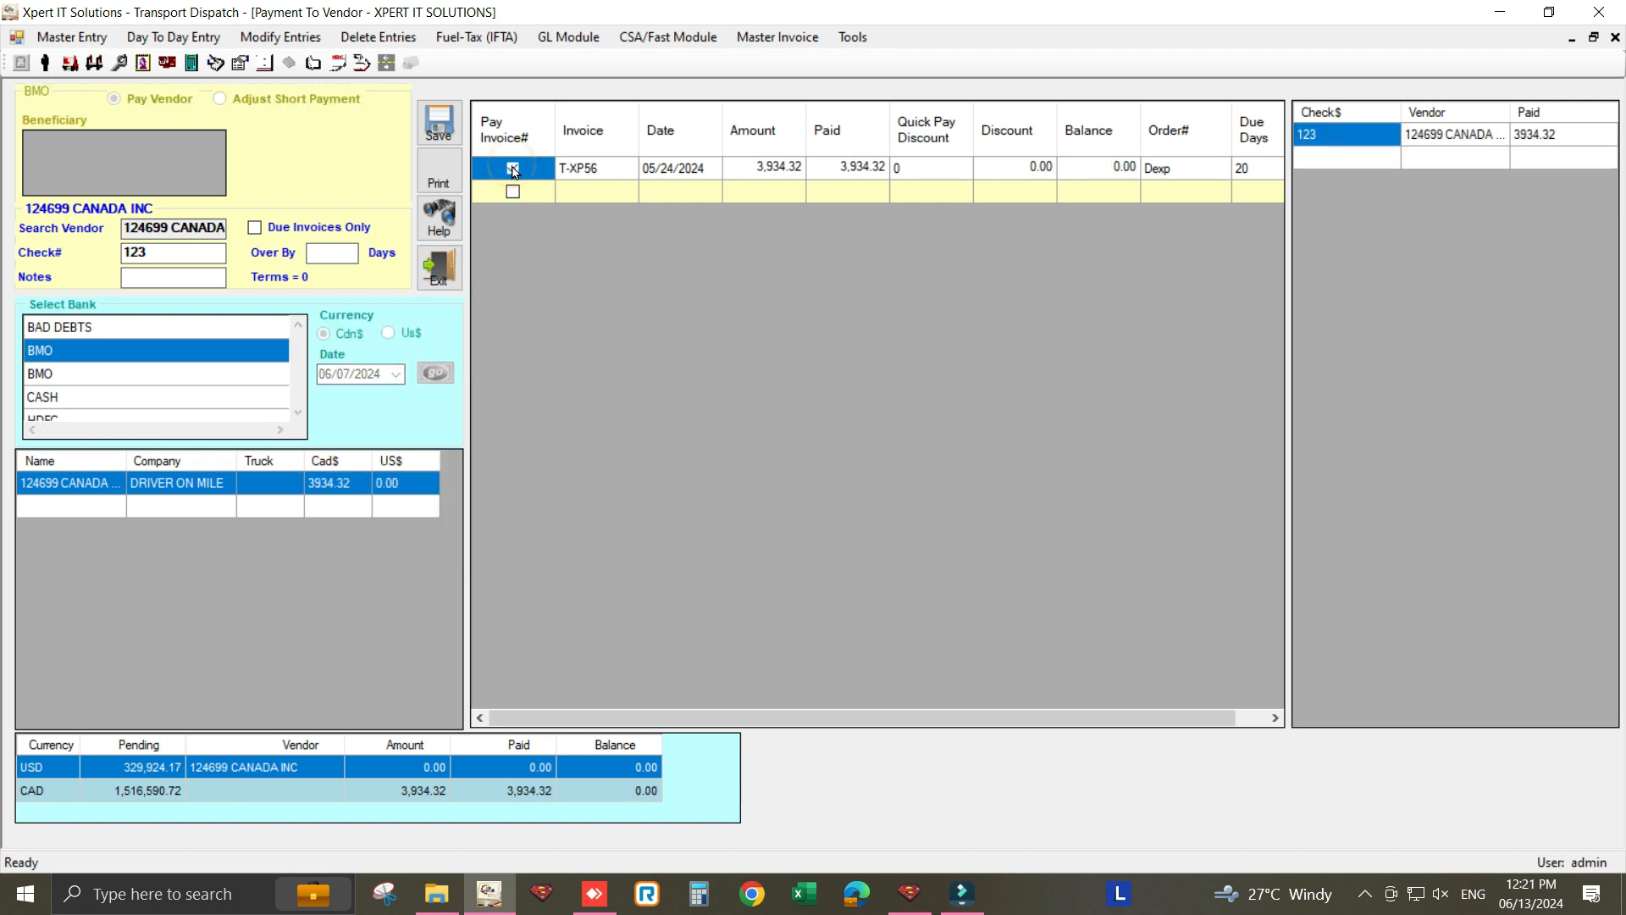
pyautogui.click(436, 173)
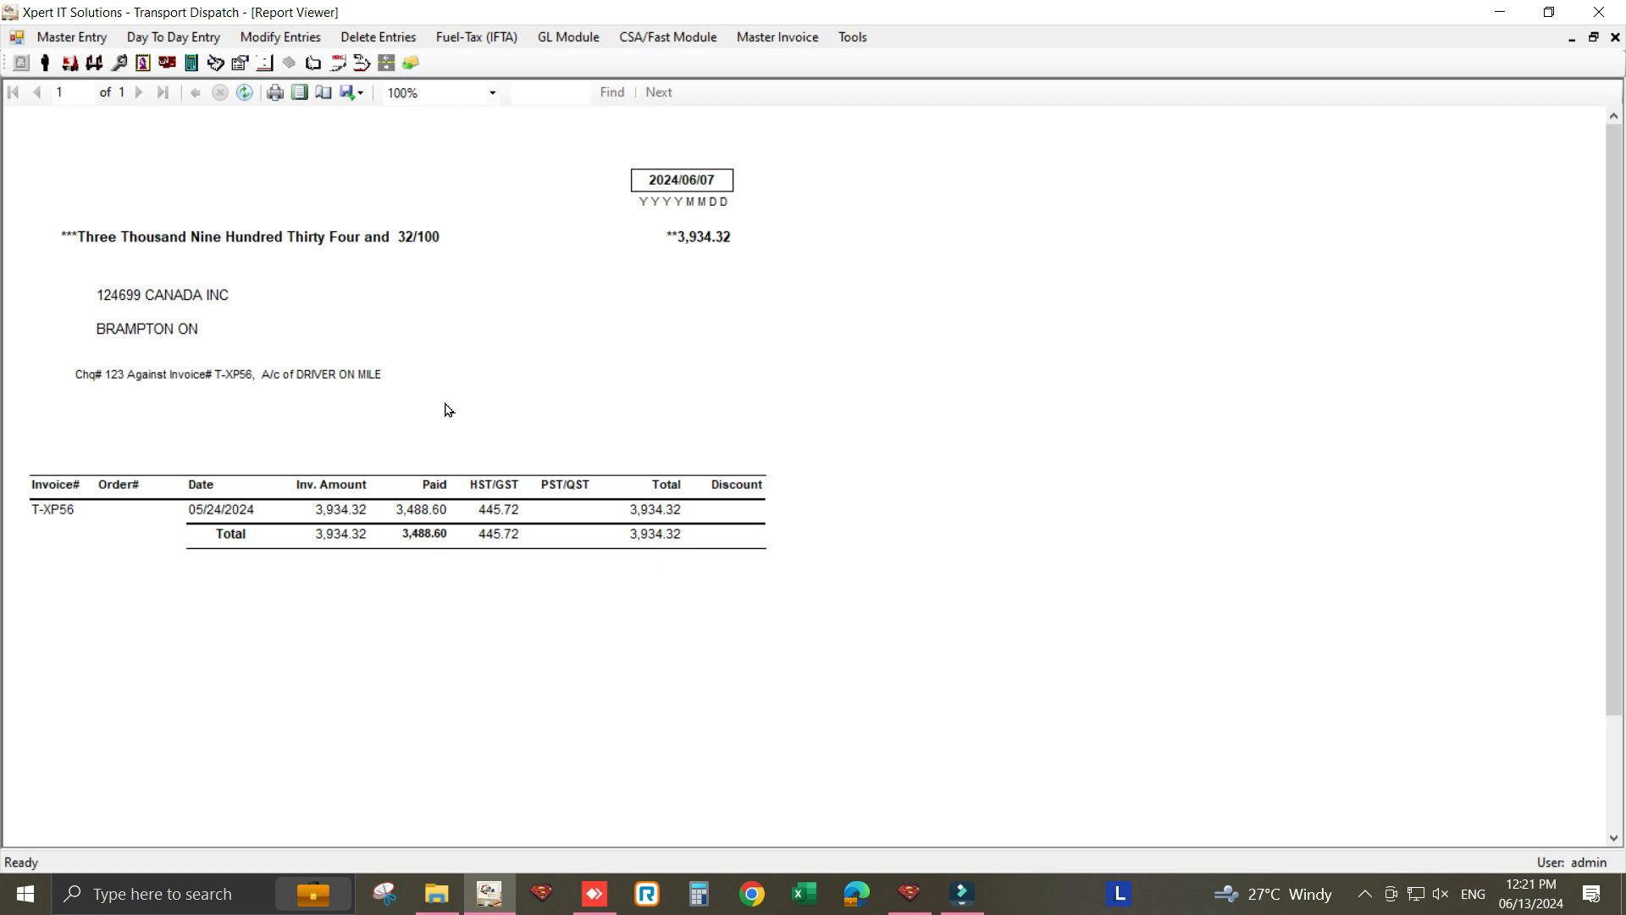
# - Close the preview of cheque 123 for 3,934.32 paying invoice T-XP56
pyautogui.click(1616, 37)
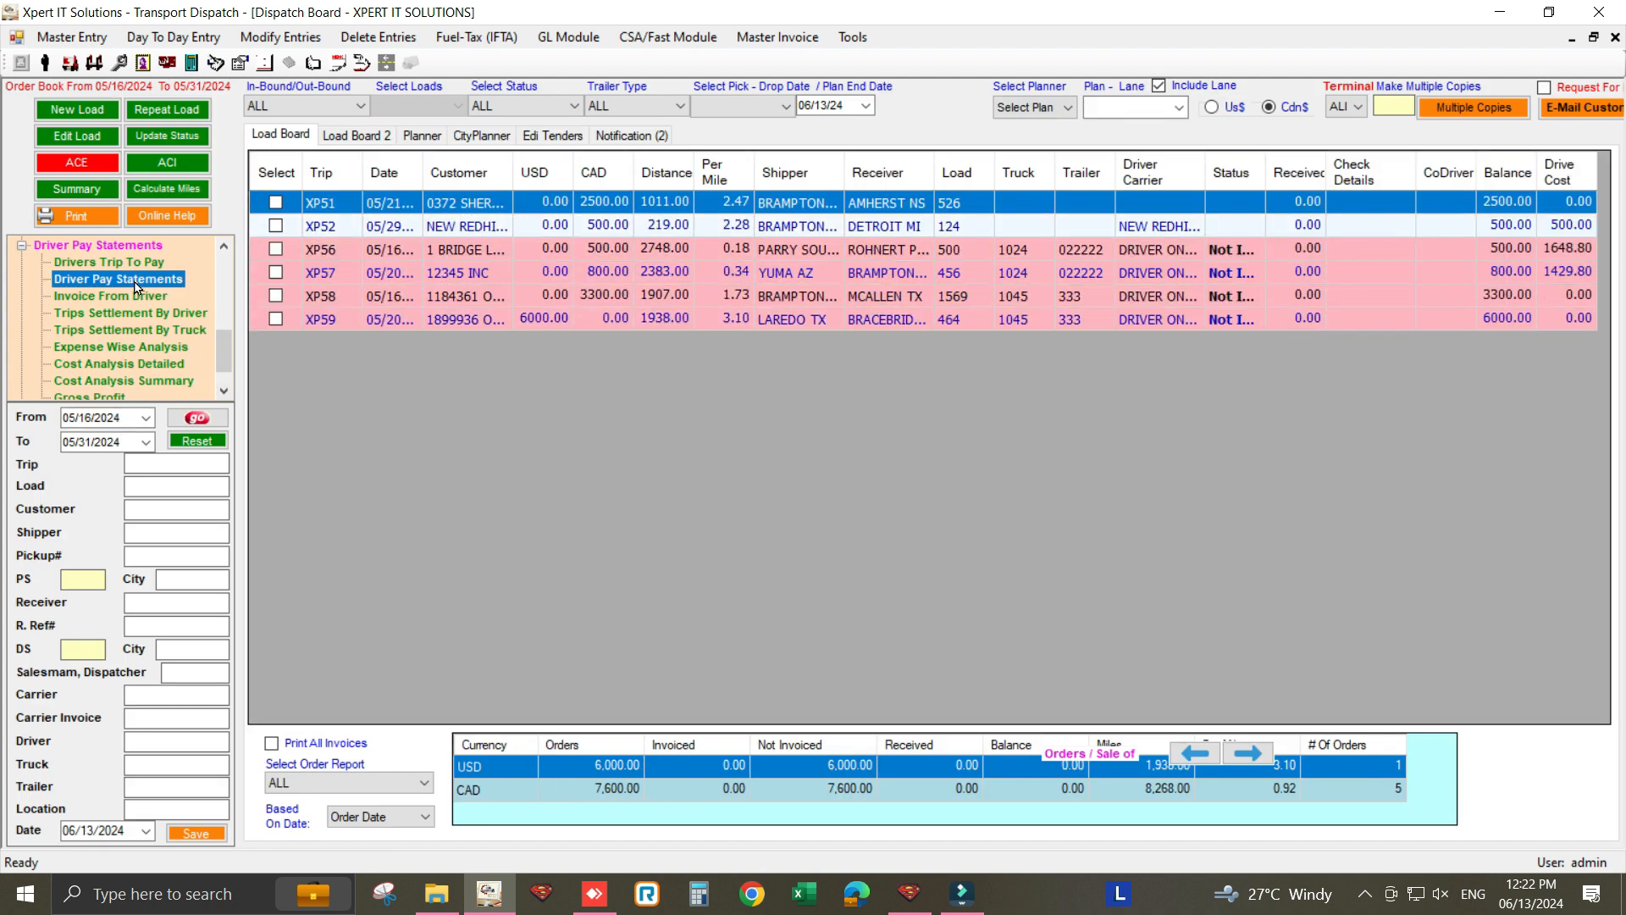
pyautogui.doubleClick(135, 280)
pyautogui.click(94, 195)
pyautogui.write('DR')
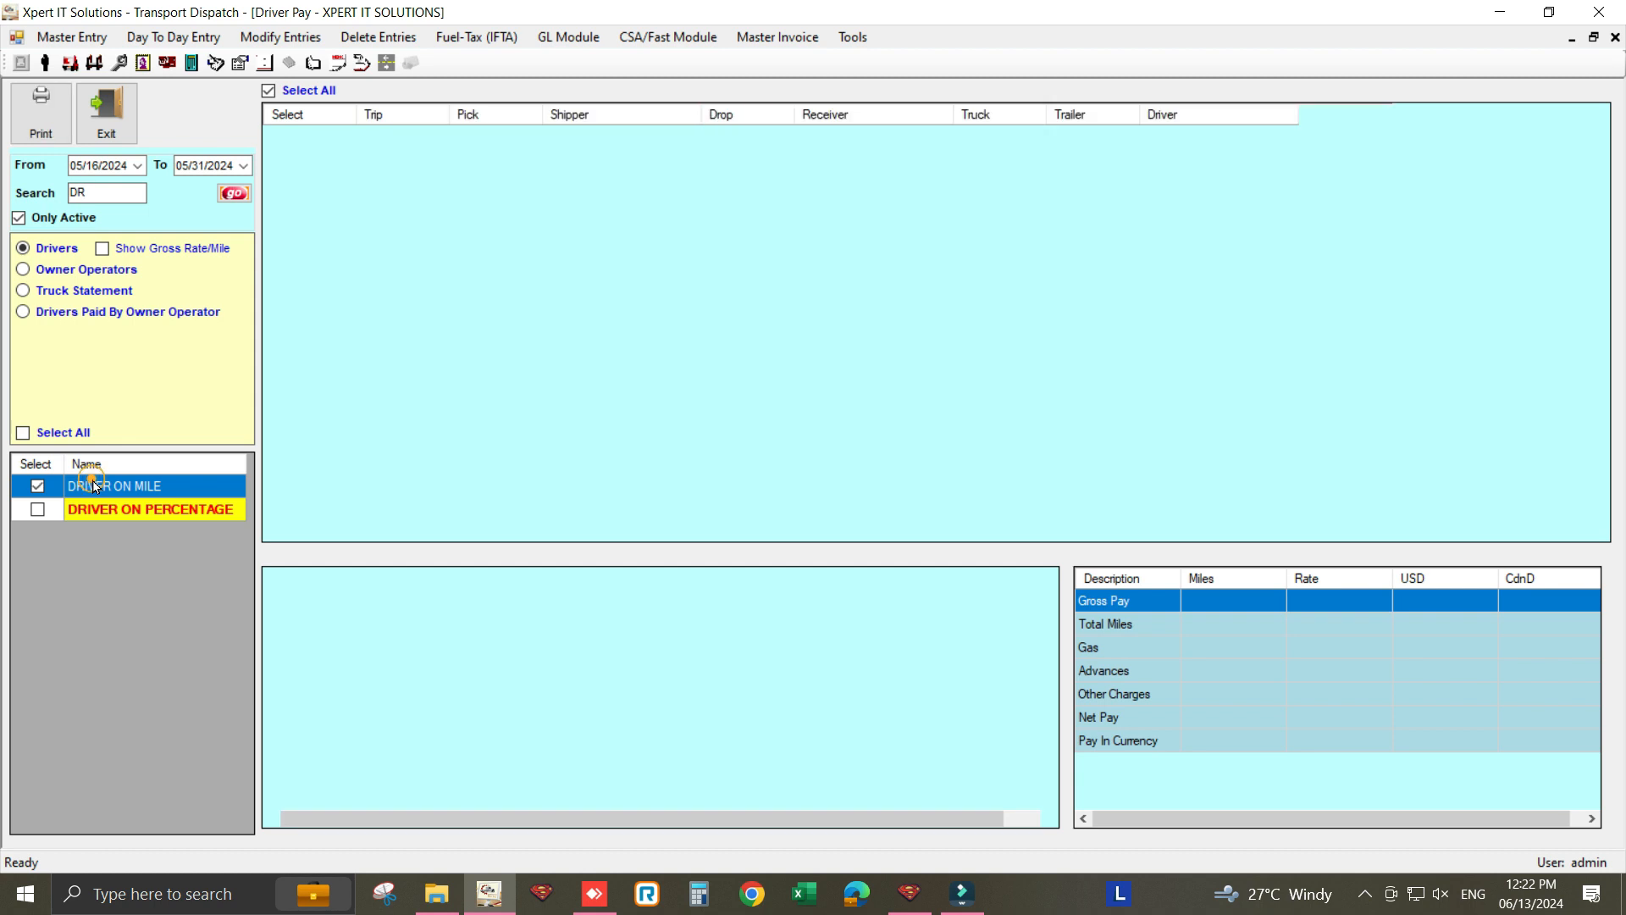
pyautogui.click(40, 106)
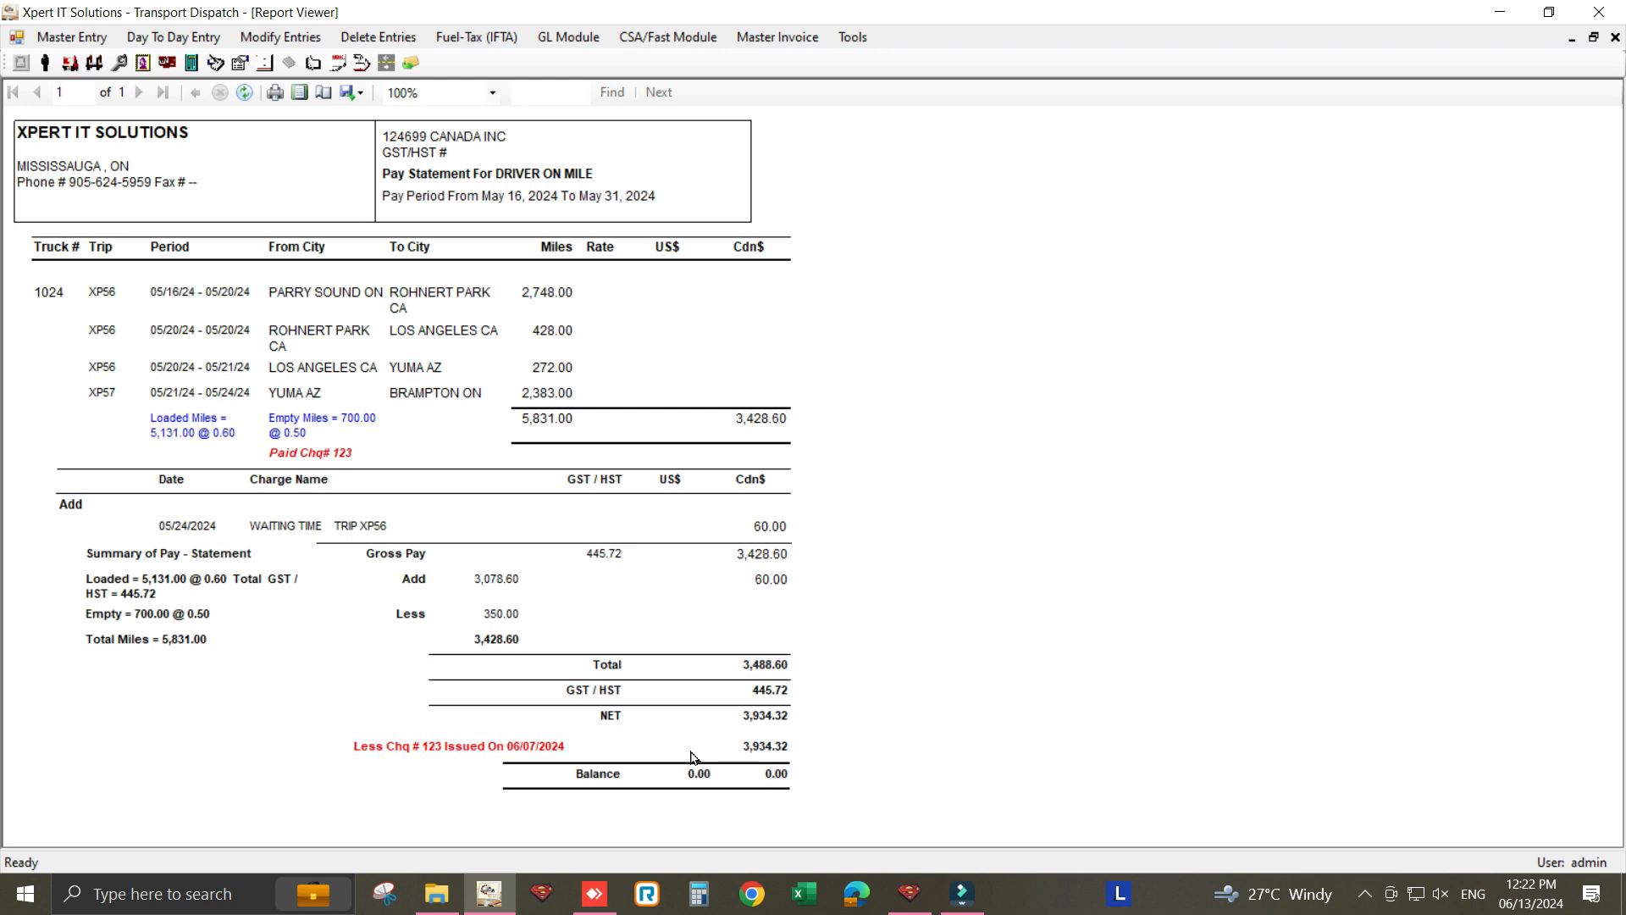
pyautogui.click(1615, 37)
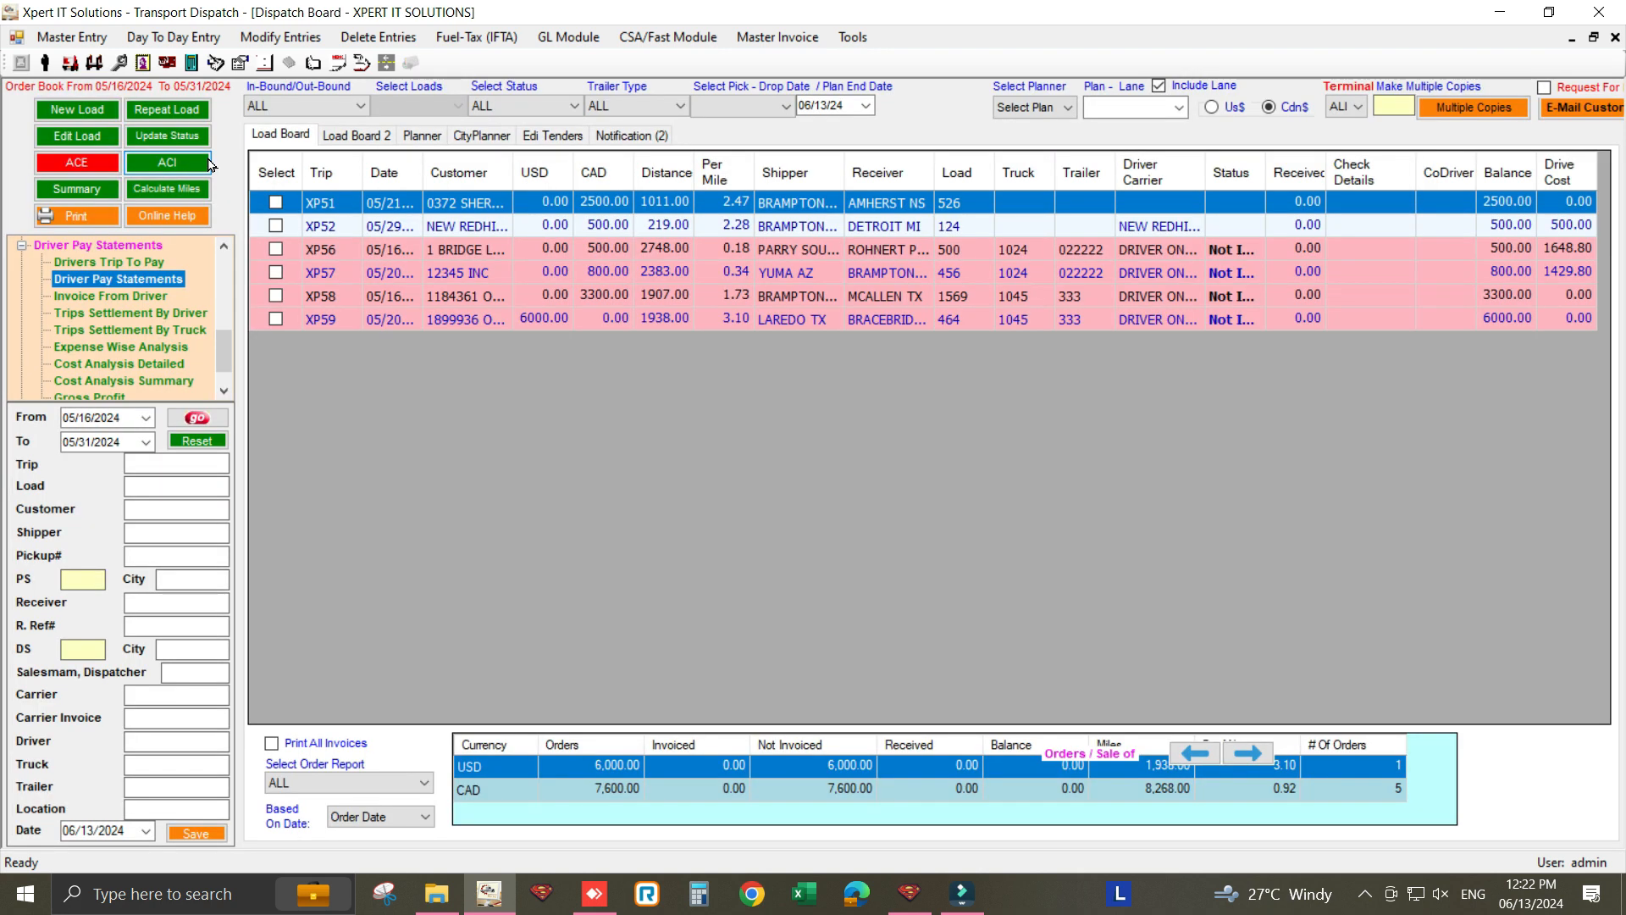